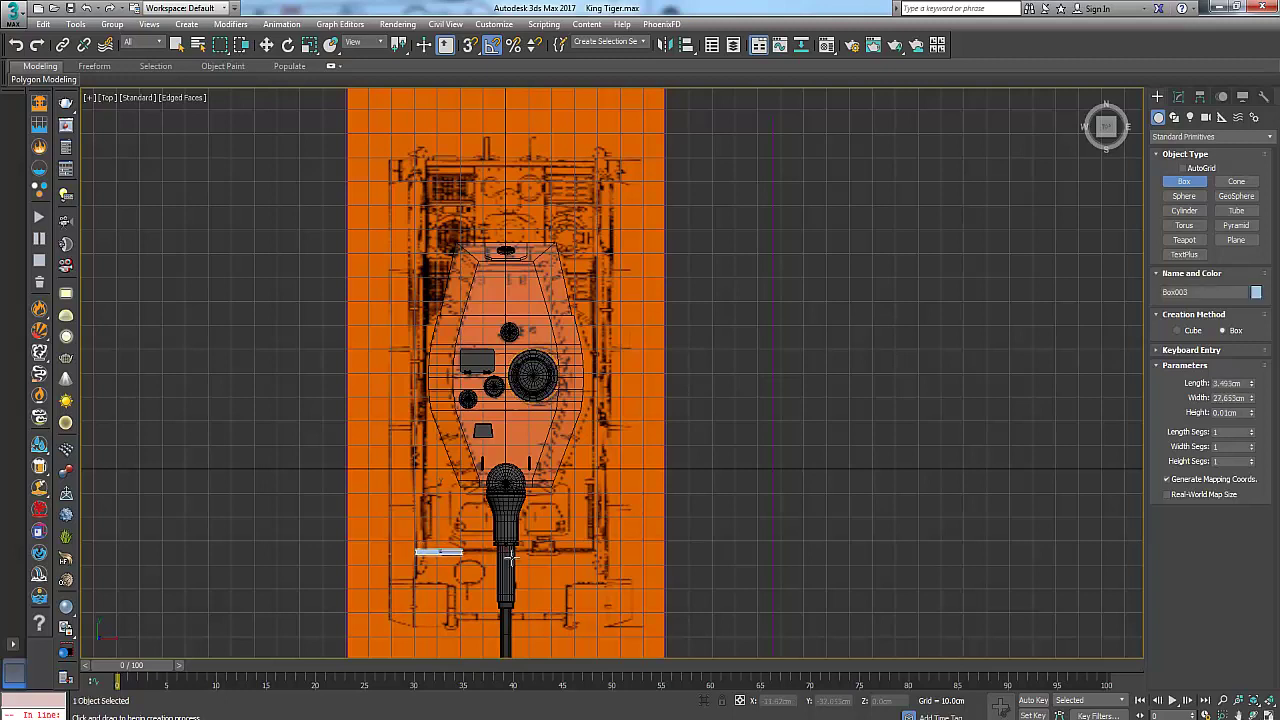
Draw a box about 163 by 87 cm over the hull blueprint, about 9 cm high, and give it the see-through 04 - Default material
drag(595, 356, 616, 157)
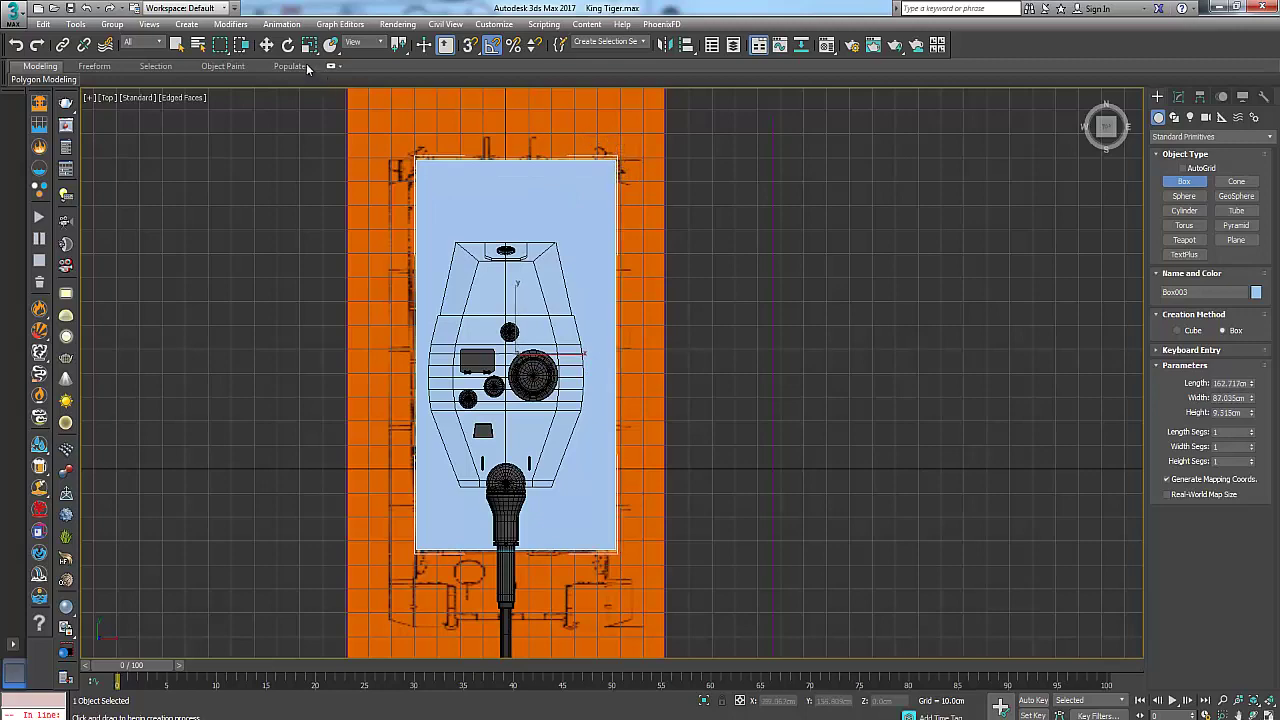
click(266, 45)
middle_drag(535, 404, 536, 416)
key(m)
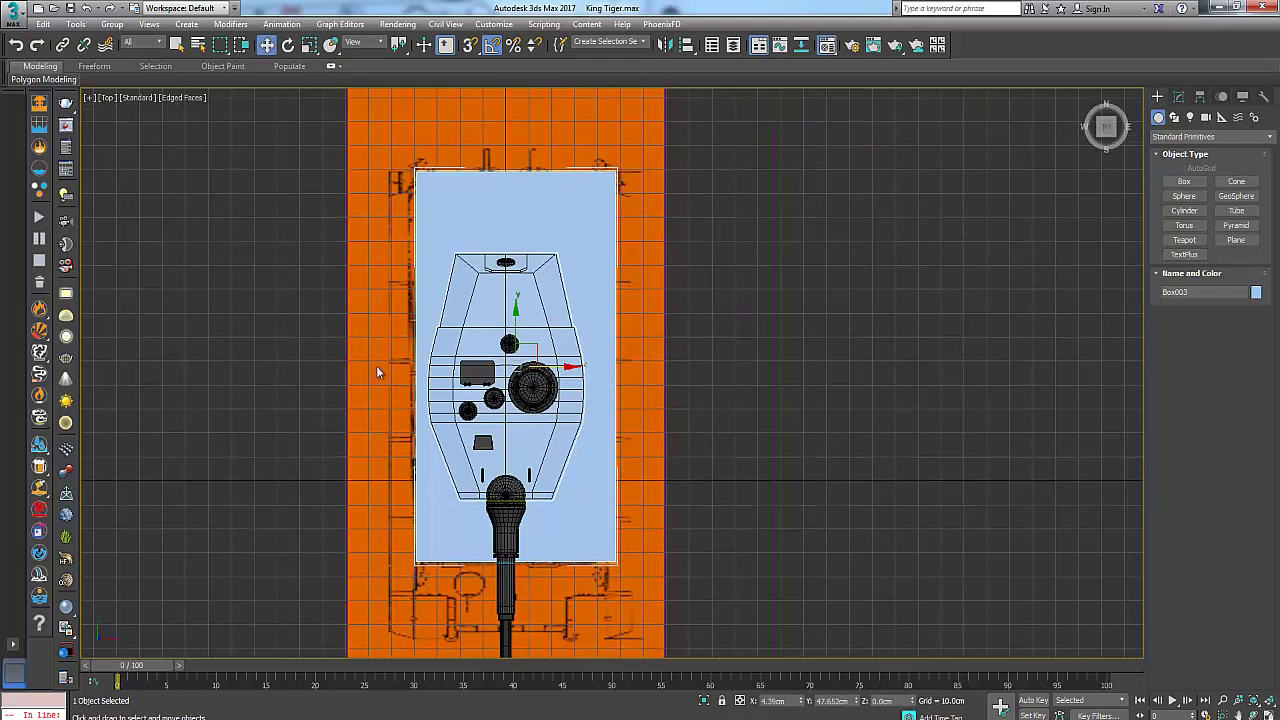
click(180, 319)
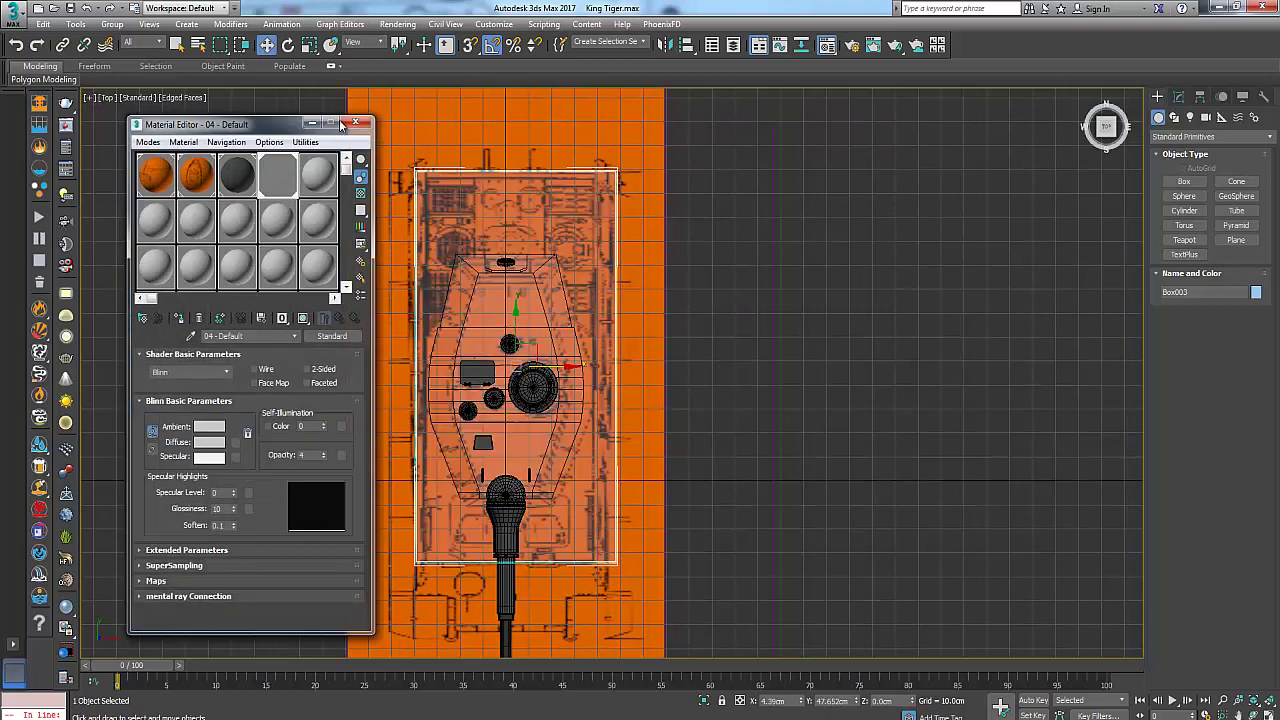
click(356, 122)
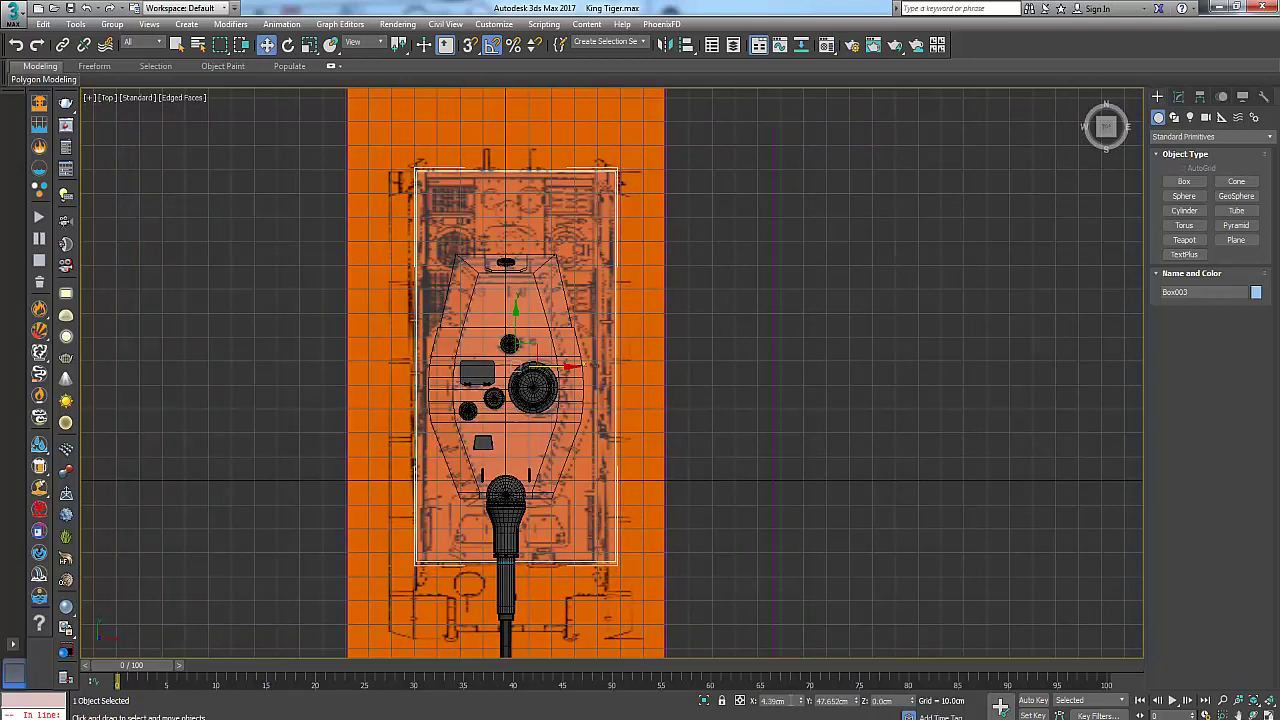
Centre the hull box across the tank by setting its X position to 0
drag(791, 700, 723, 704)
text(0)
key(Return)
scroll(535, 362, up, 2)
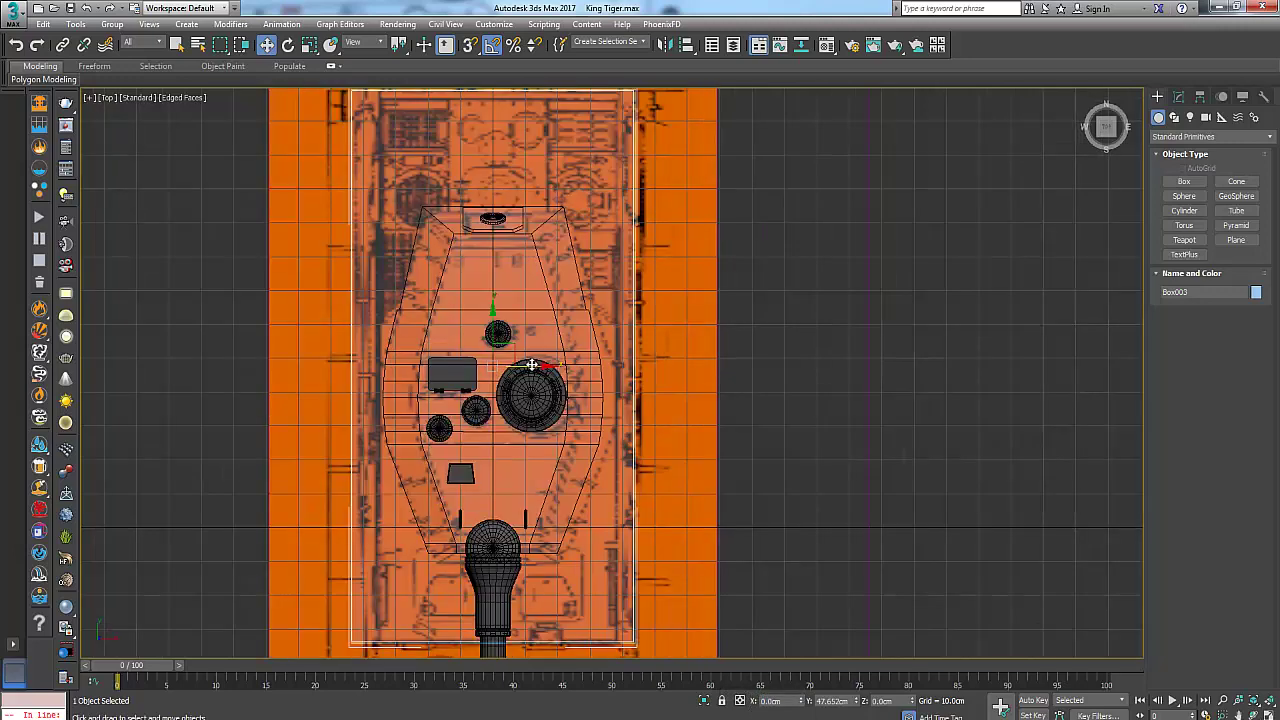
Switch to the Tiger II blueprint in Windows Photo Viewer, examine the hull drawings, and compare them with the box in the top view
click(555, 719)
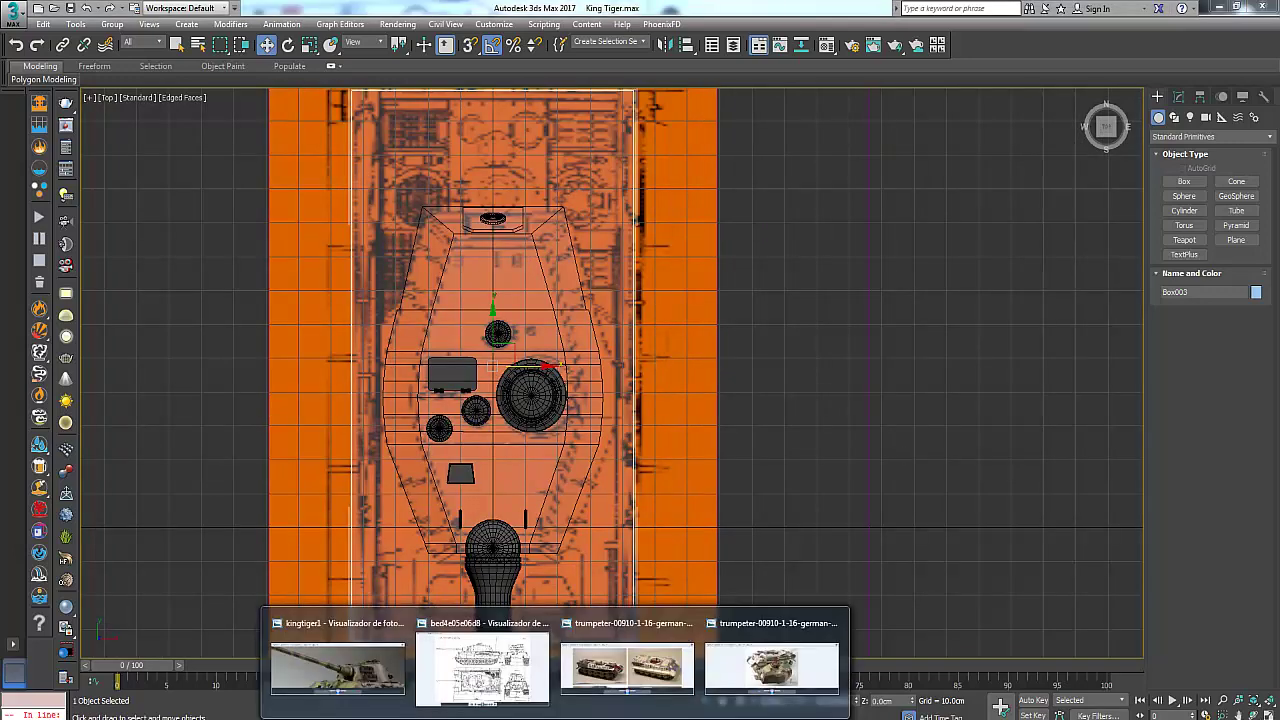
click(529, 703)
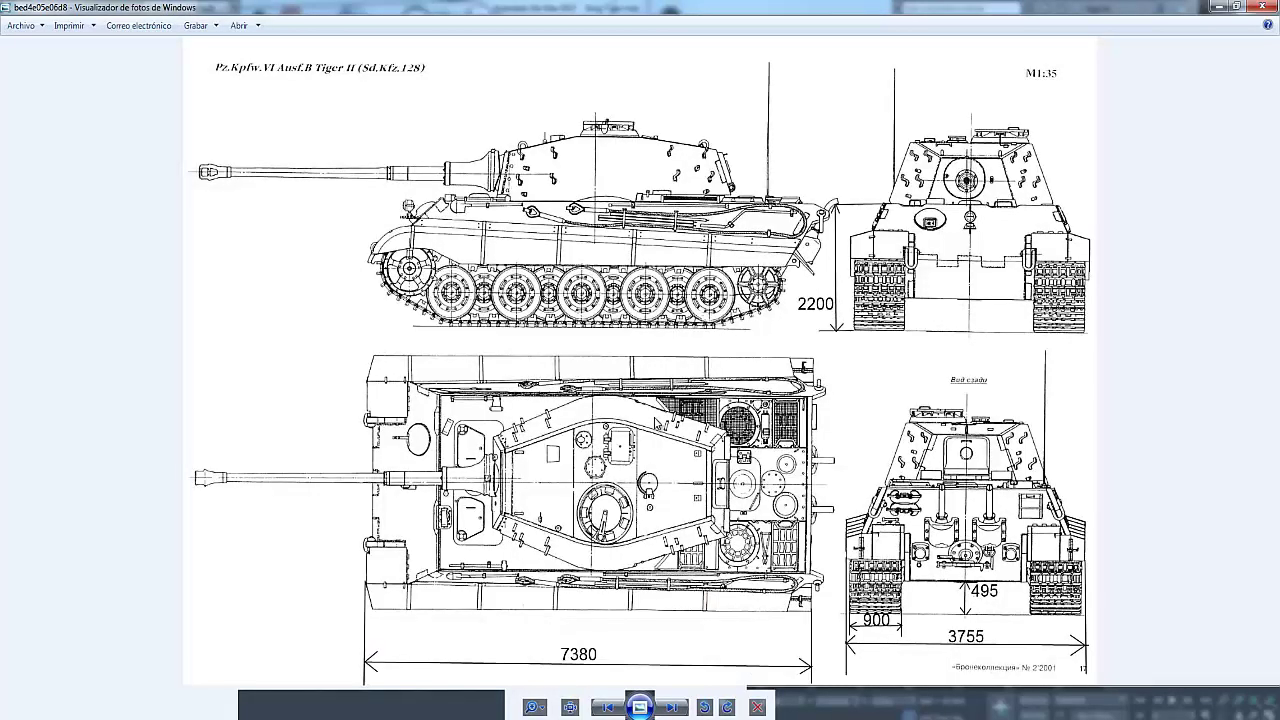
scroll(616, 451, up, 1)
scroll(607, 460, up, 1)
drag(569, 443, 565, 395)
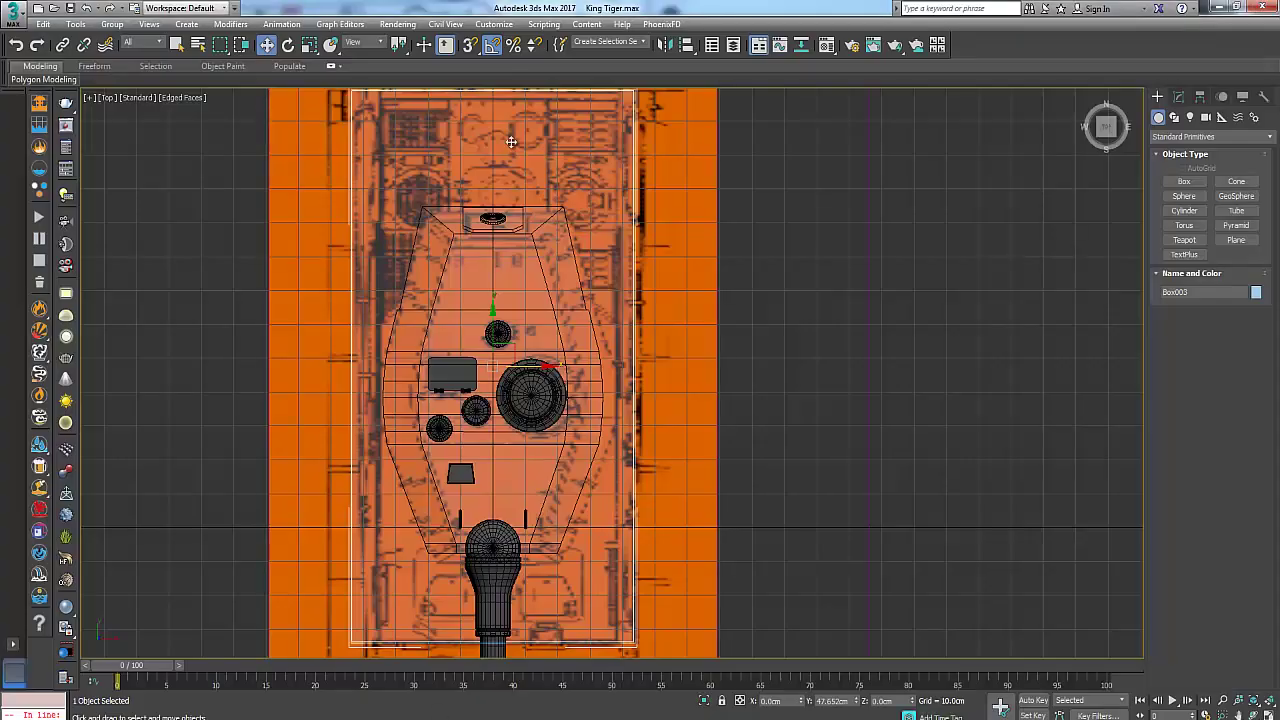
click(495, 276)
middle_drag(495, 282, 441, 334)
middle_drag(568, 401, 569, 349)
middle_drag(494, 201, 527, 220)
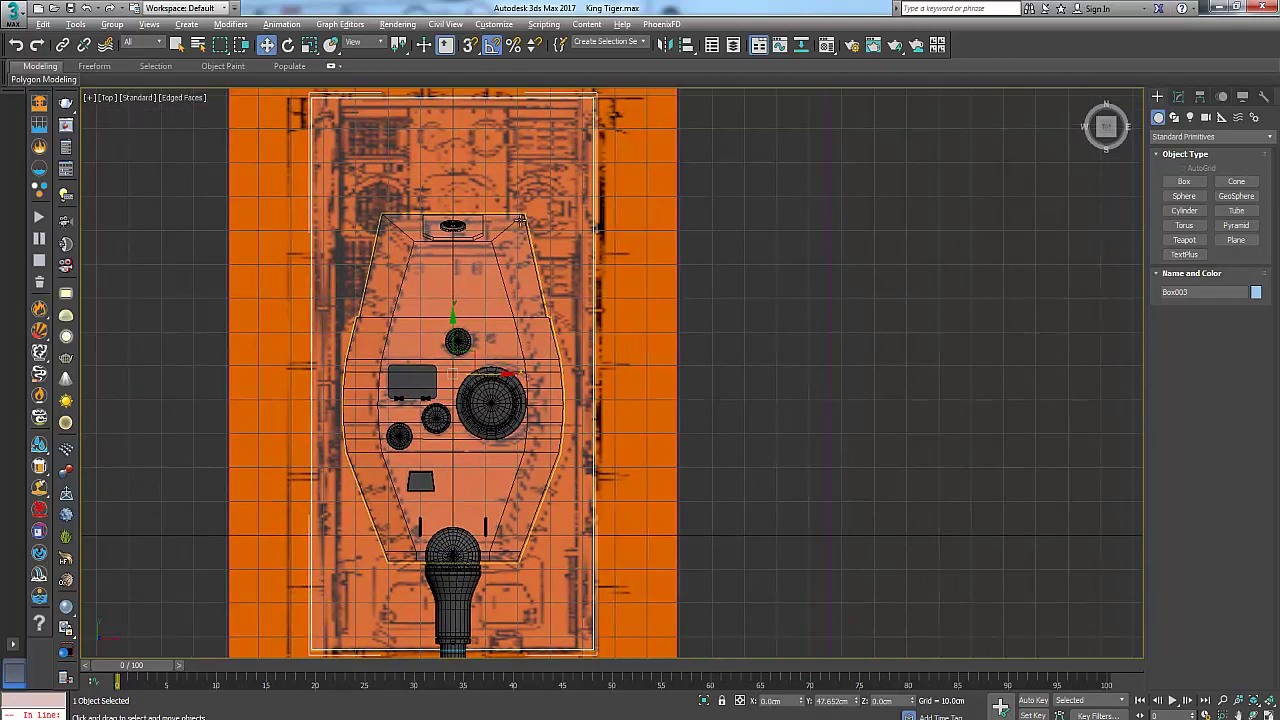
Convert the hull box to an Editable Poly while working in the full-size left view
key(alt+w)
middle_drag(430, 501, 450, 503)
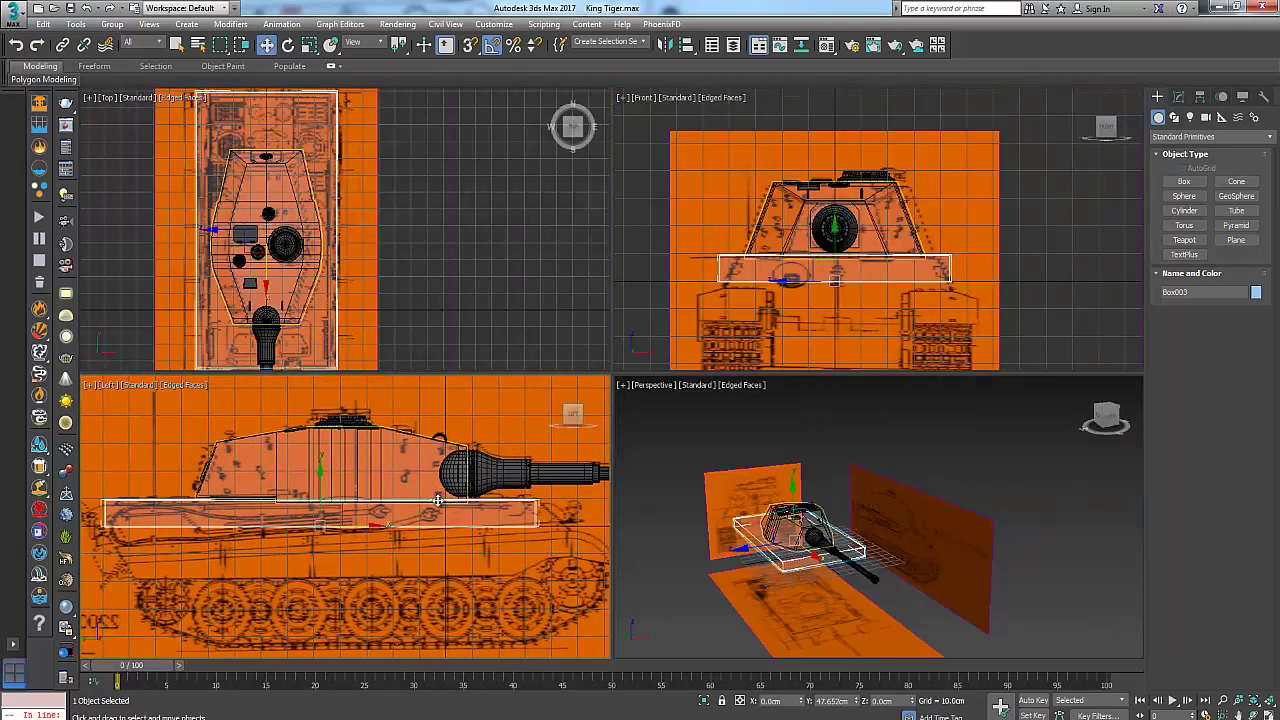
key(alt+w)
right_click(637, 364)
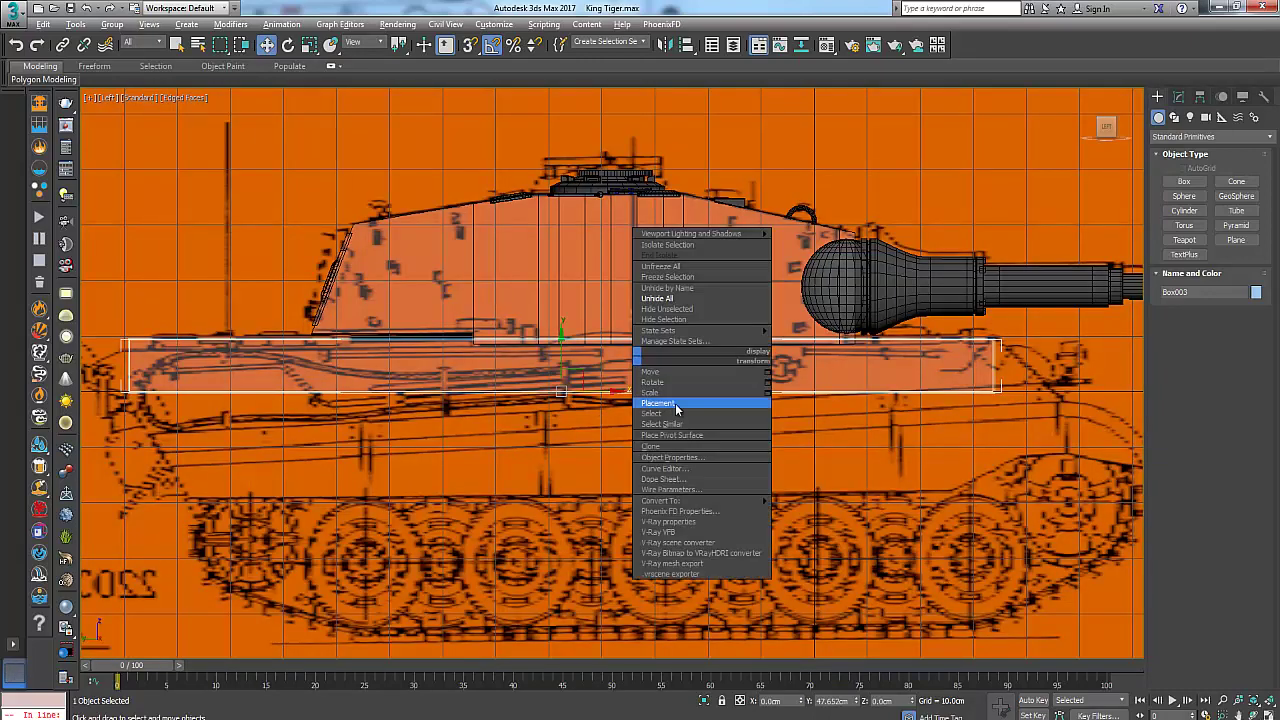
mouse_move(697, 502)
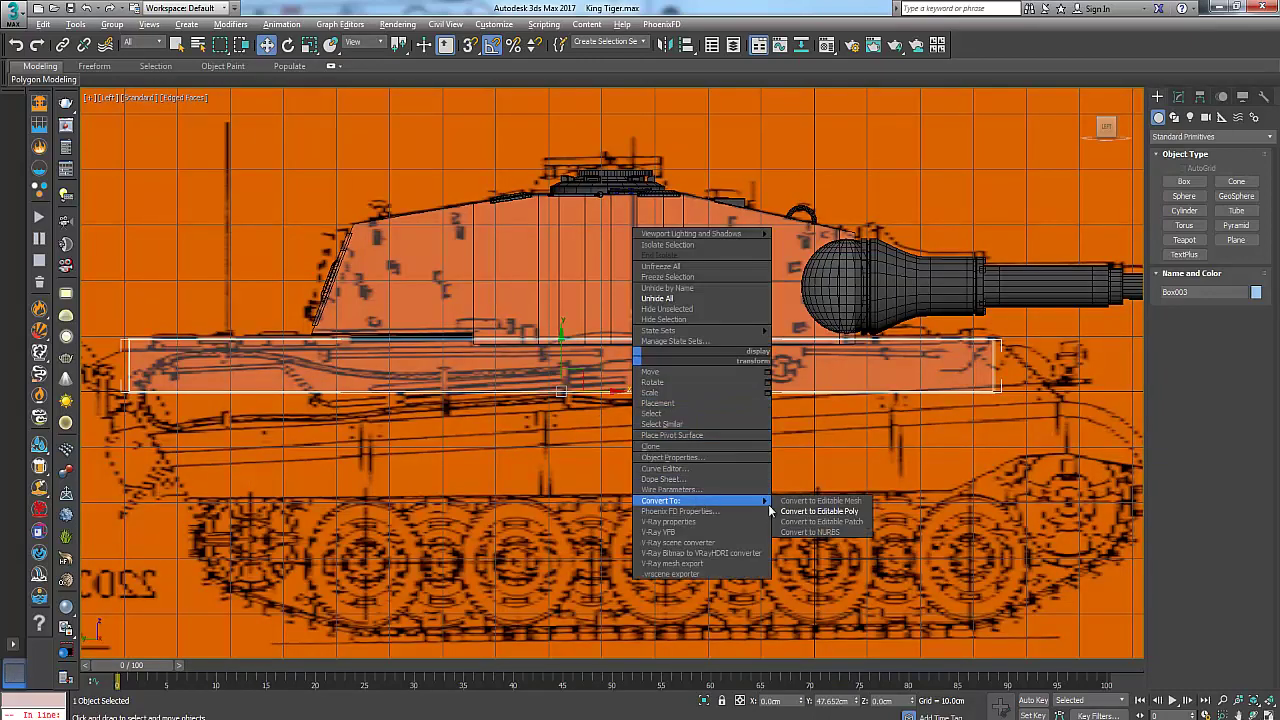
click(820, 510)
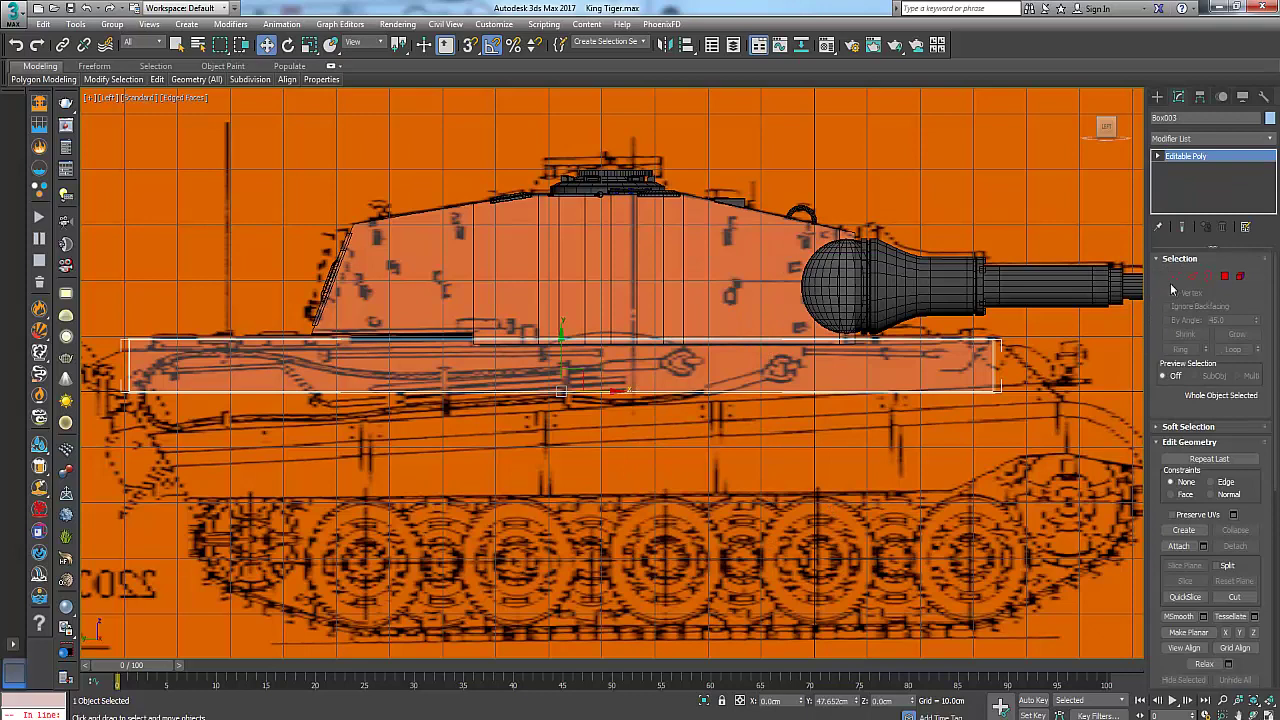
Select the hull box's front lower vertices and compare their position with the blueprint in the left and top views
click(1177, 277)
middle_drag(933, 380, 757, 405)
drag(797, 395, 884, 473)
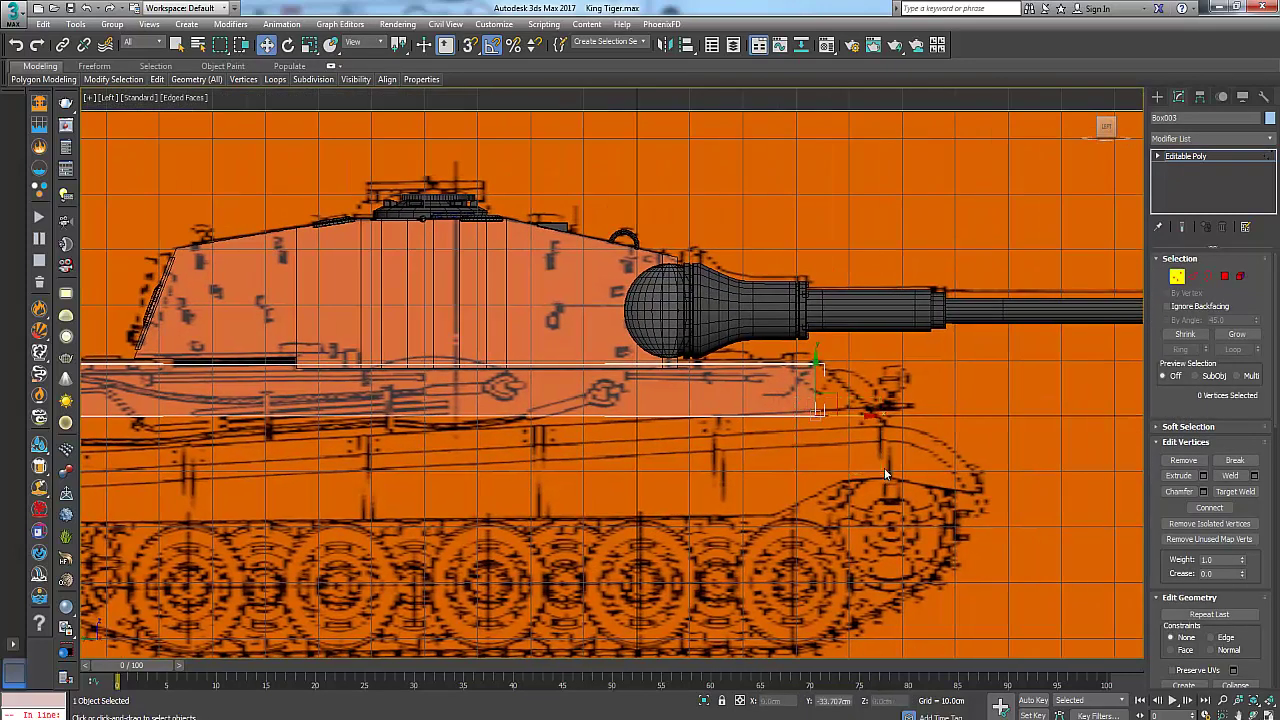
key(alt+w)
middle_drag(330, 286, 429, 186)
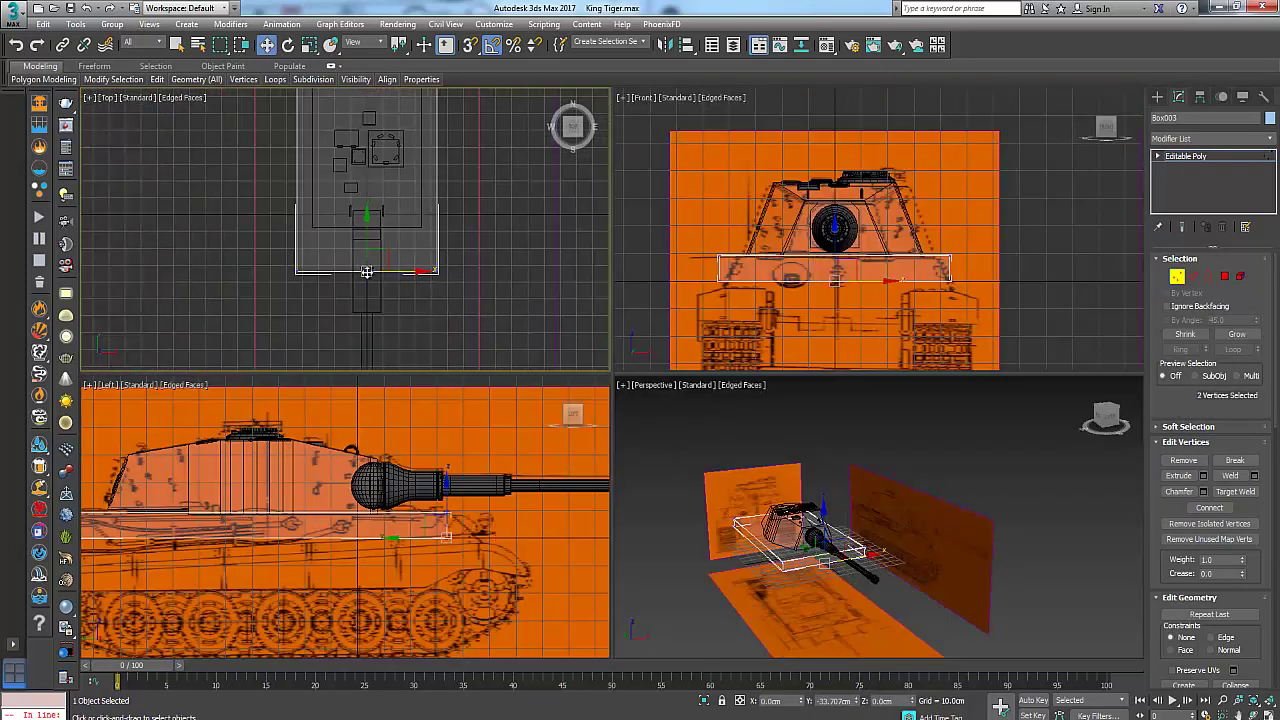
scroll(366, 271, up, 2)
mouse_move(376, 240)
middle_down()
mouse_move(398, 251)
mouse_move(397, 224)
middle_up()
mouse_move(439, 537)
middle_down()
mouse_move(381, 533)
mouse_move(435, 522)
middle_up()
scroll(441, 527, down, 2)
middle_drag(376, 168, 296, 281)
key(alt+w)
scroll(482, 266, down, 4)
middle_drag(602, 312, 578, 383)
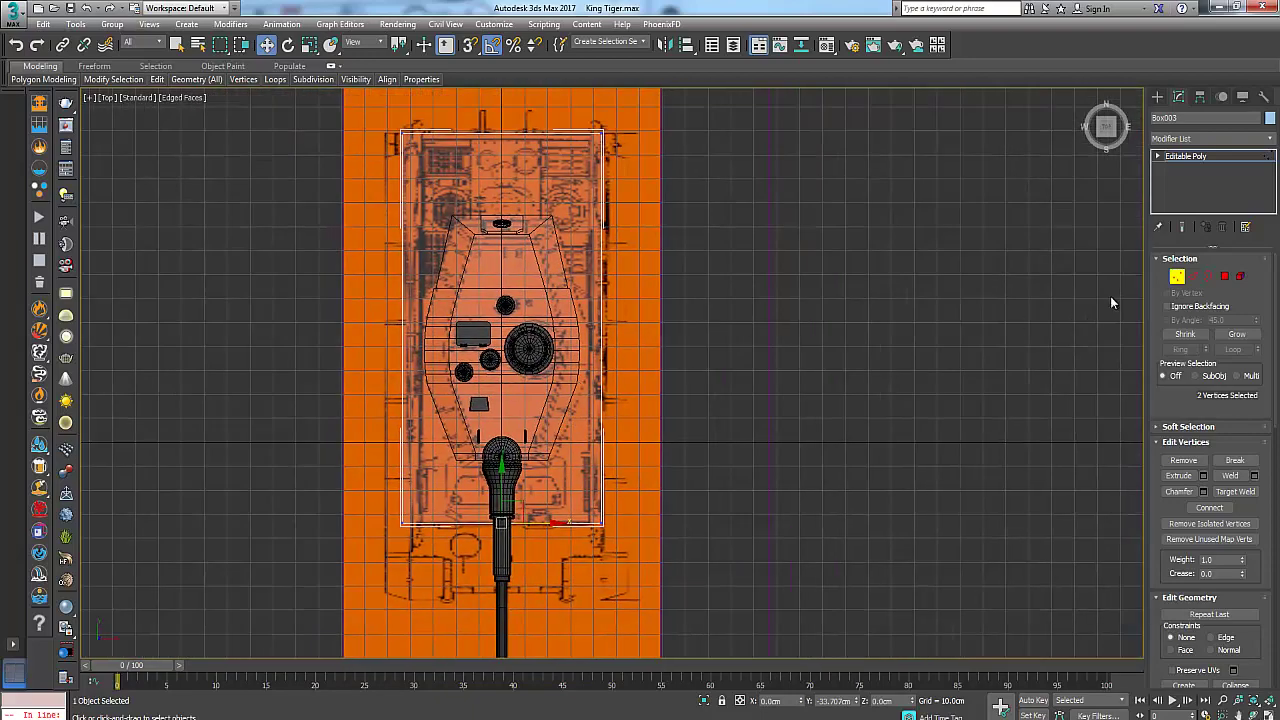
Connect the hull box's front and rear crosswise edges with a new edge loop along the centreline
click(1193, 276)
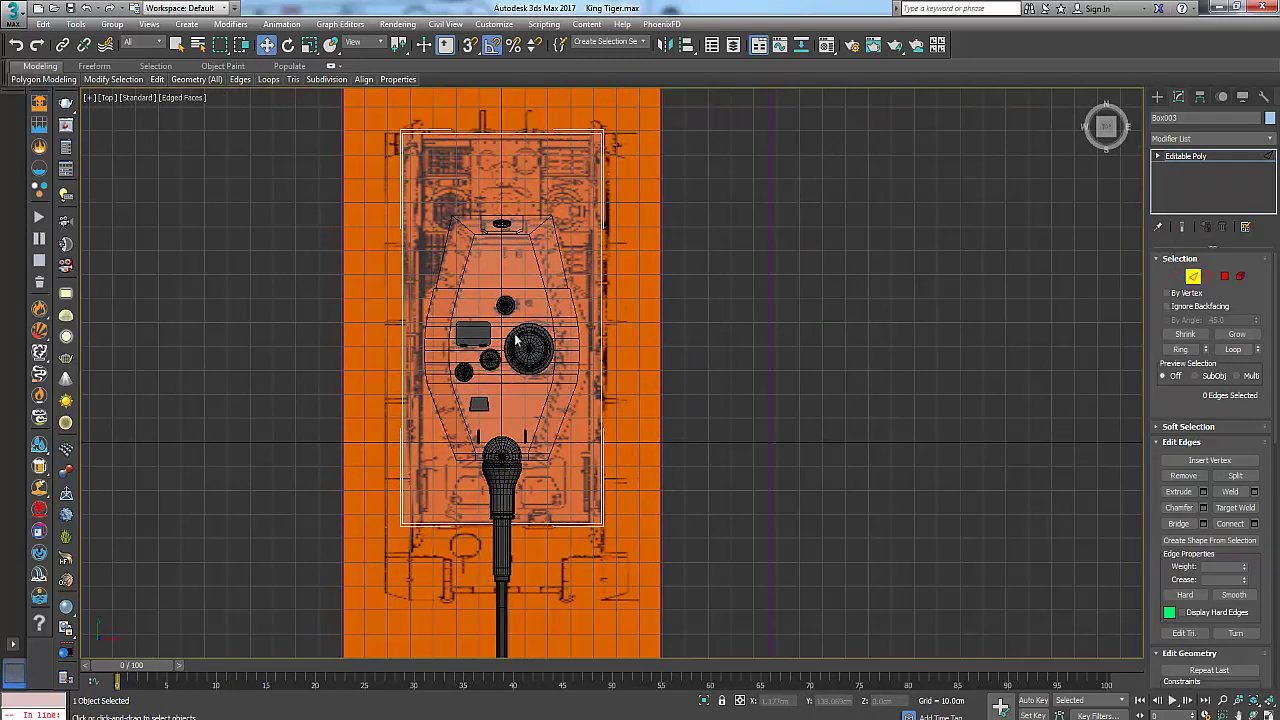
drag(554, 573, 549, 560)
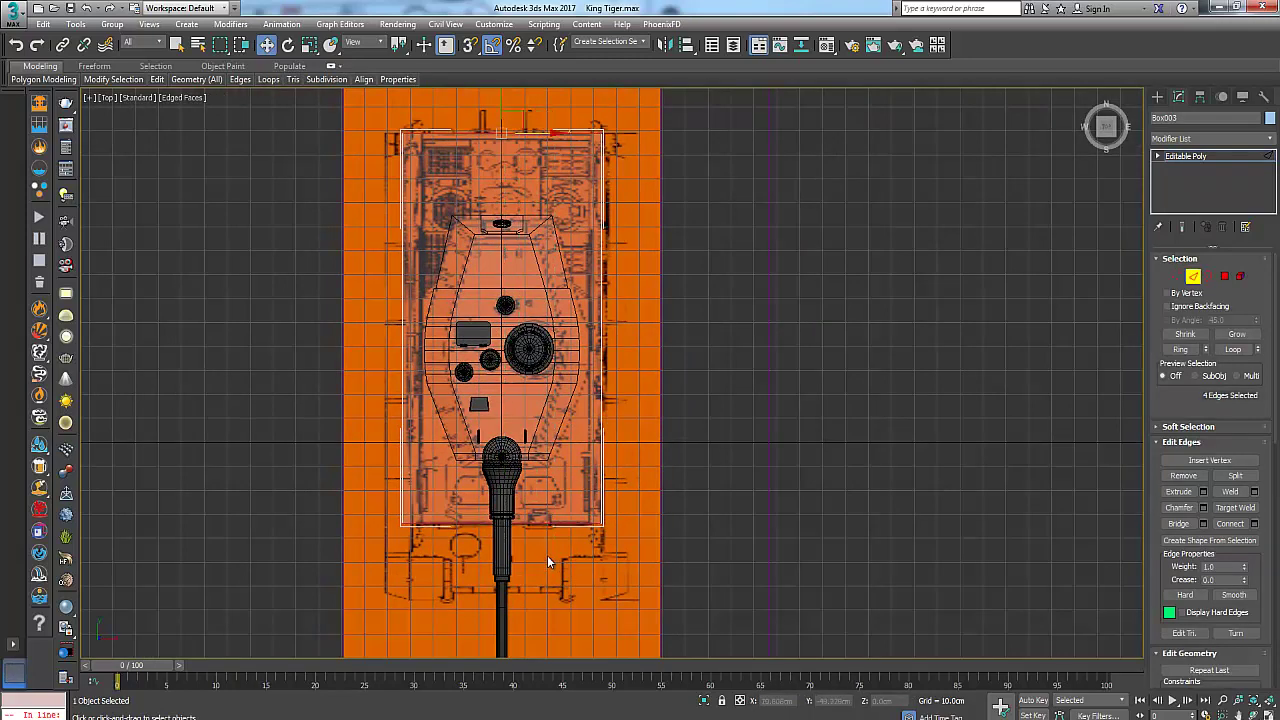
click(1254, 525)
click(619, 441)
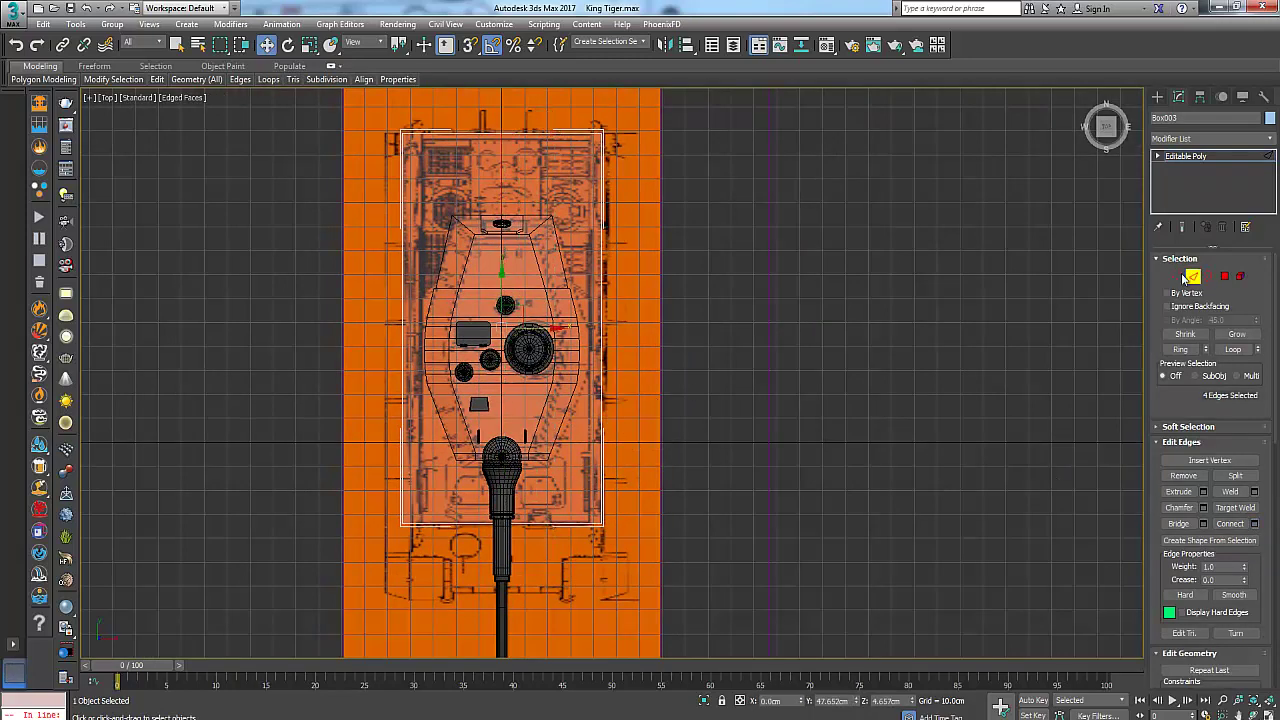
Delete the outer vertices on one side of the centreline so only half of the hull box remains
key(1)
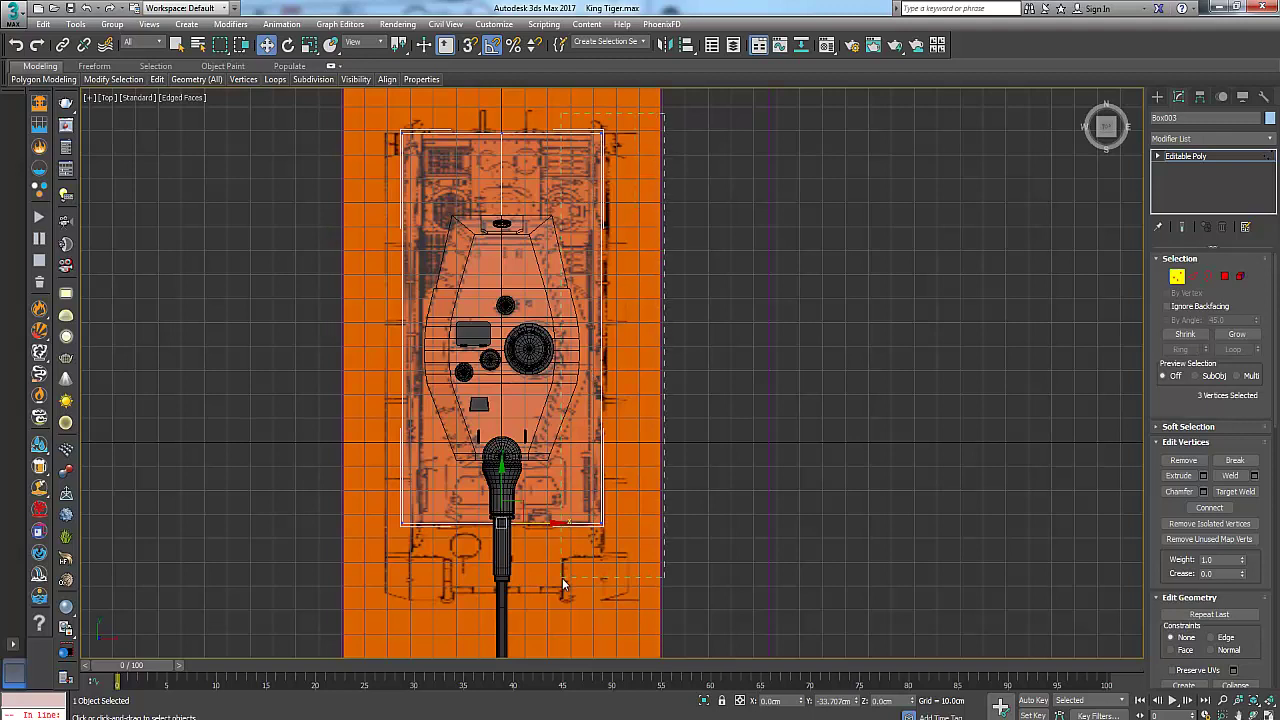
click(563, 572)
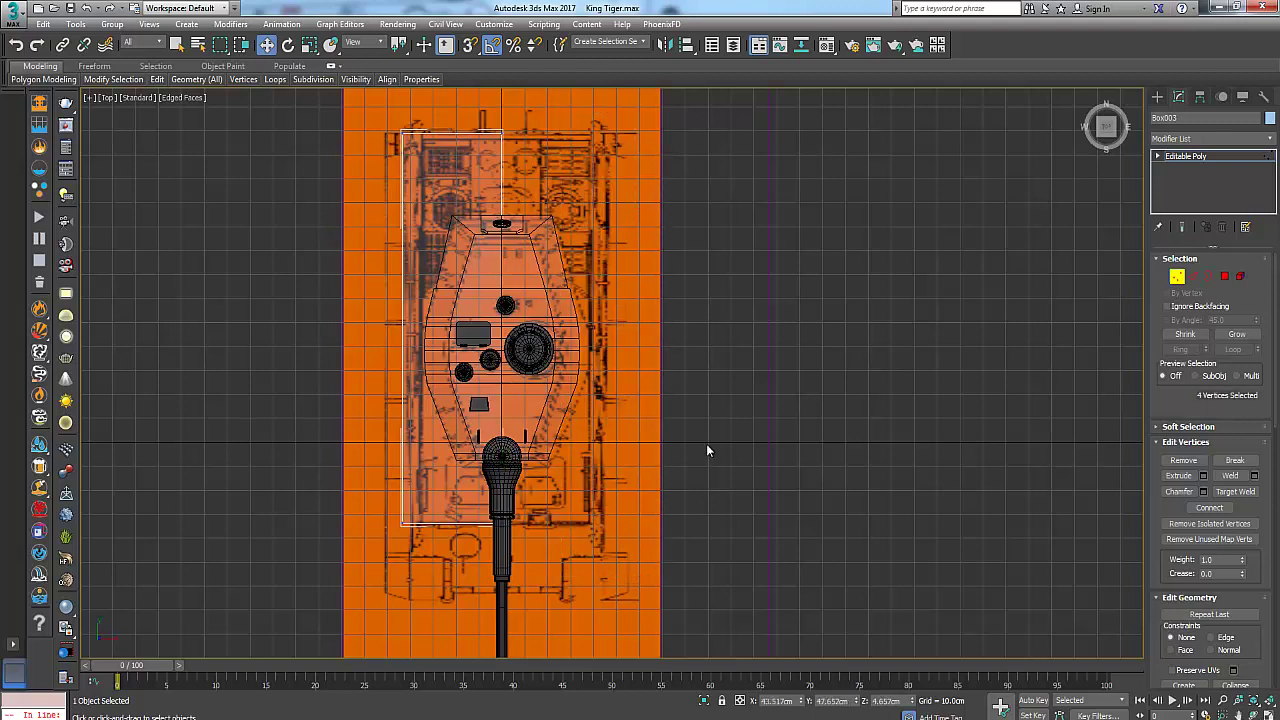
click(1178, 278)
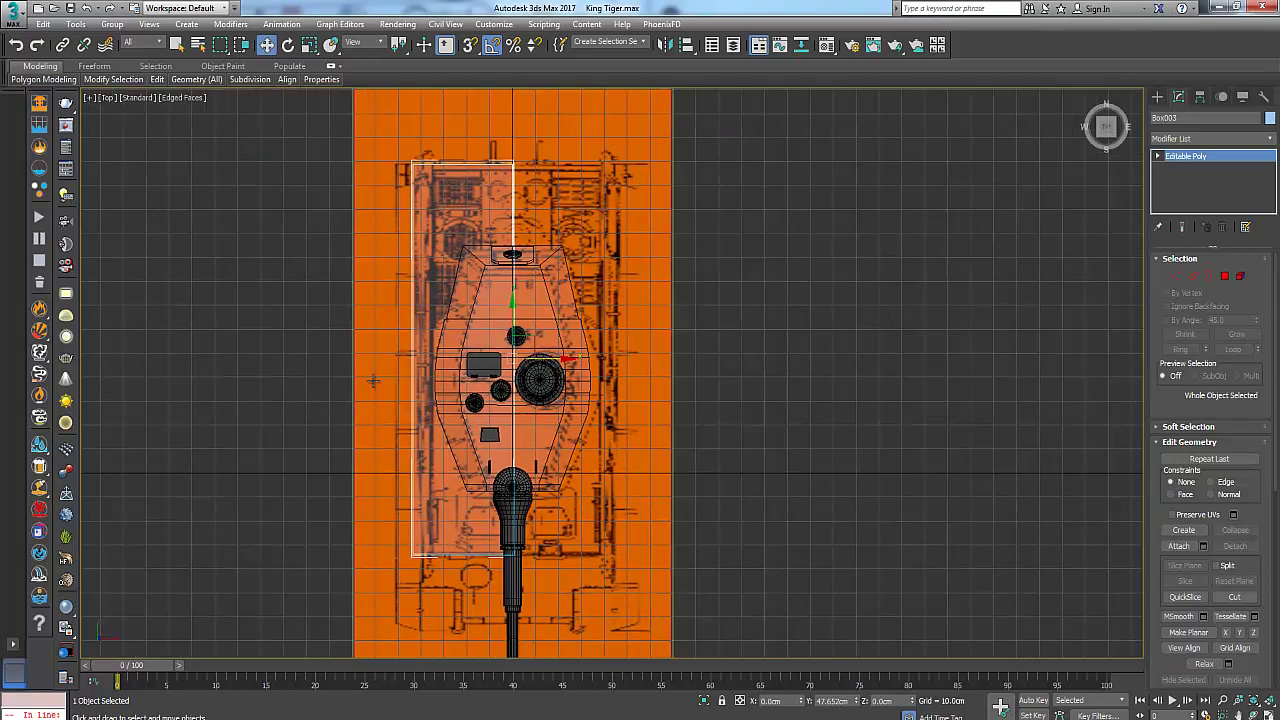
Lower the four bottom vertices of the half hull in the left view to the upper edge of the tracks
middle_drag(389, 404, 410, 373)
key(alt+w)
middle_drag(388, 525, 337, 547)
key(alt+w)
click(1177, 277)
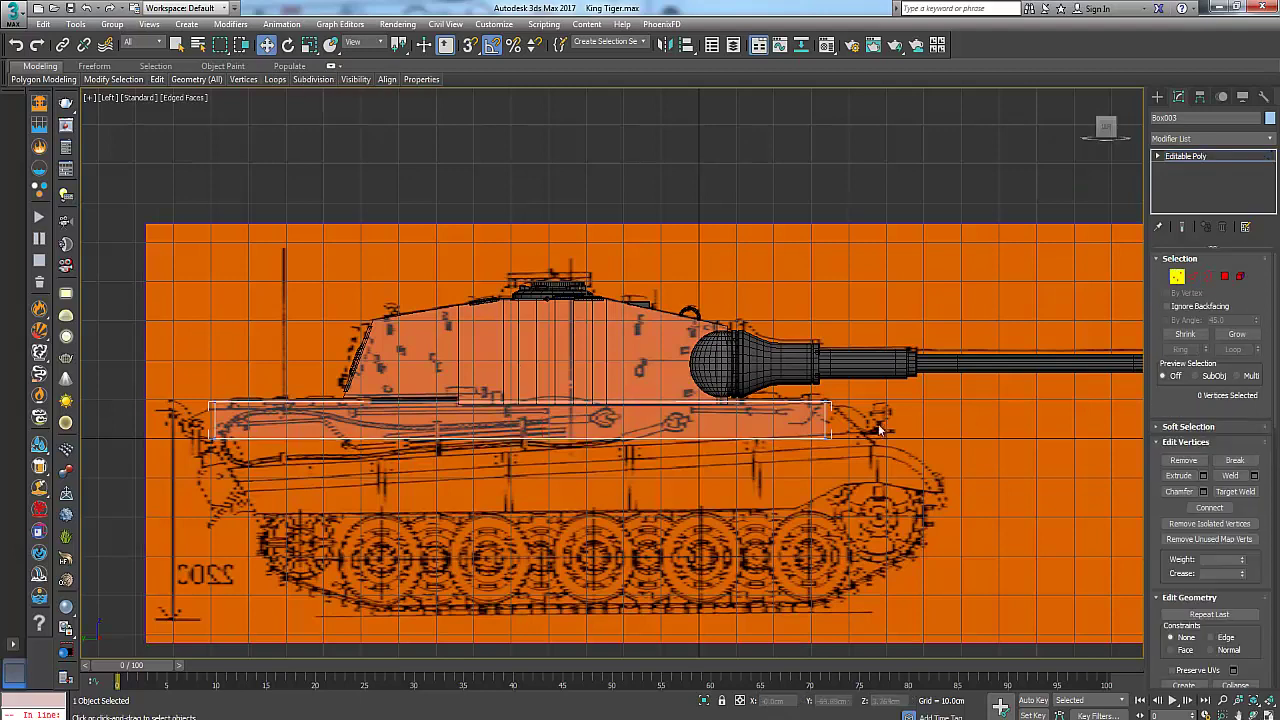
drag(802, 459, 838, 428)
scroll(831, 443, up, 2)
middle_drag(831, 443, 919, 450)
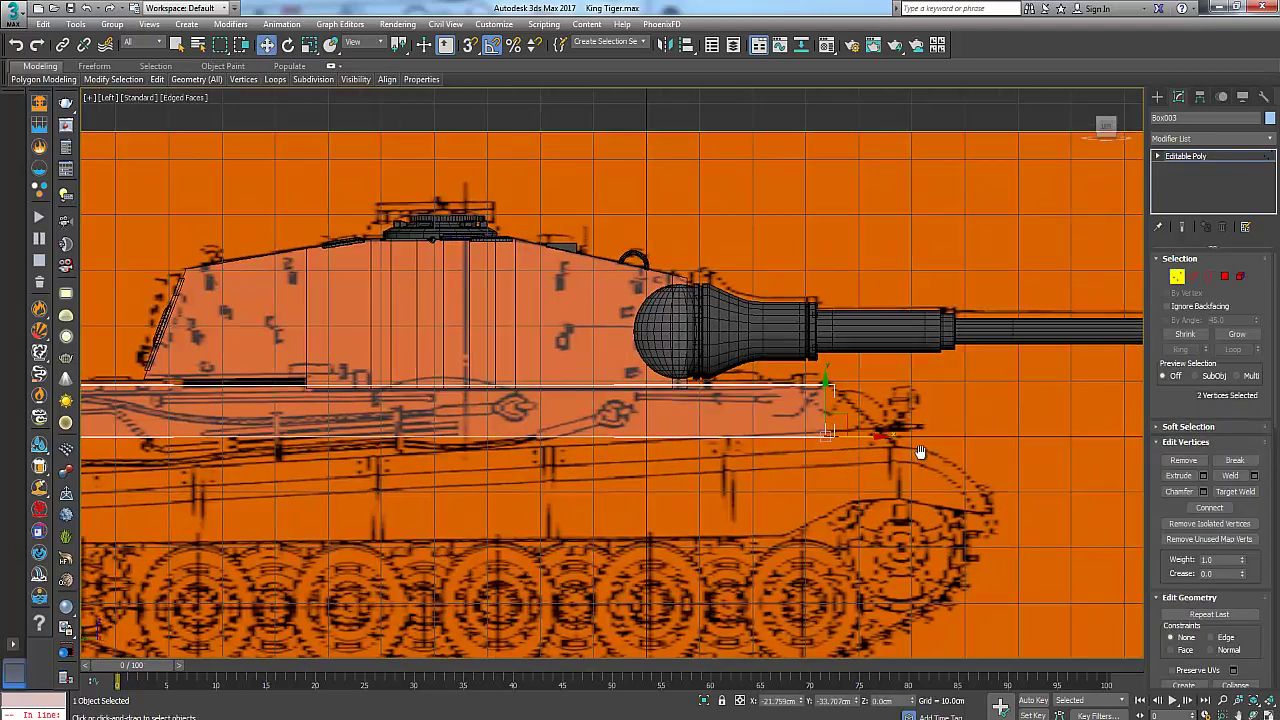
scroll(760, 499, down, 2)
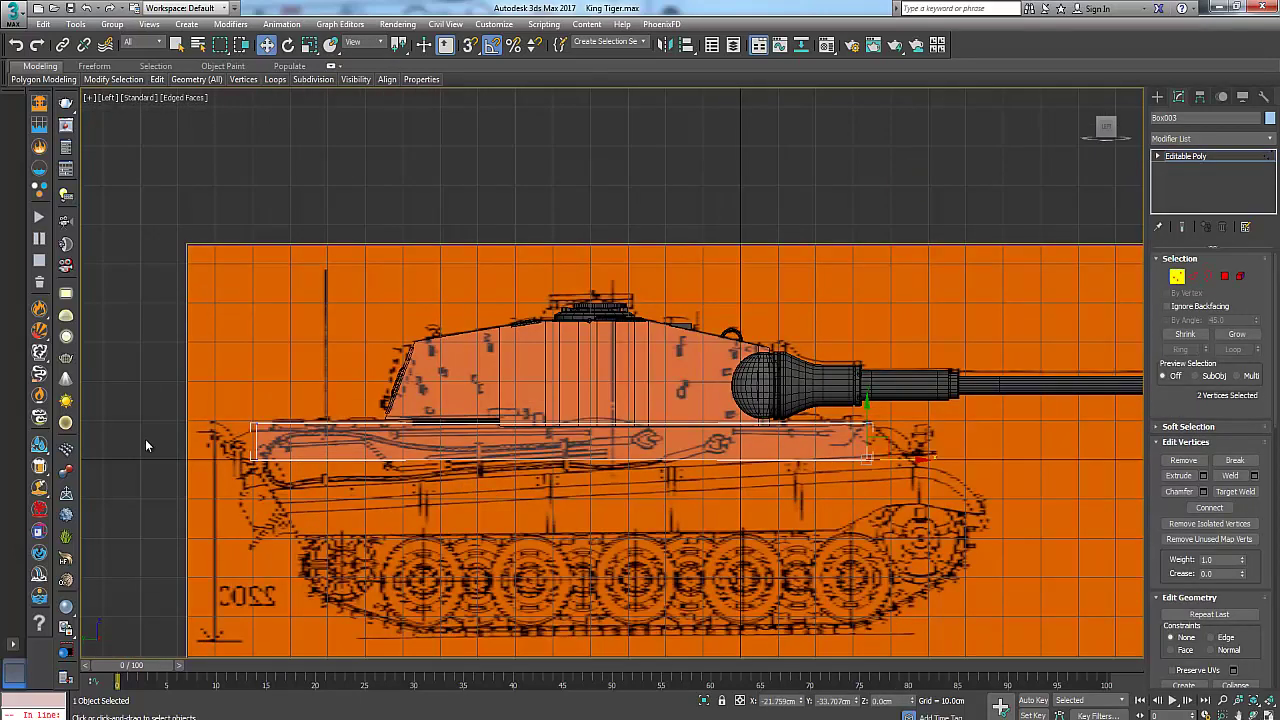
drag(1020, 569, 1018, 562)
click(345, 480)
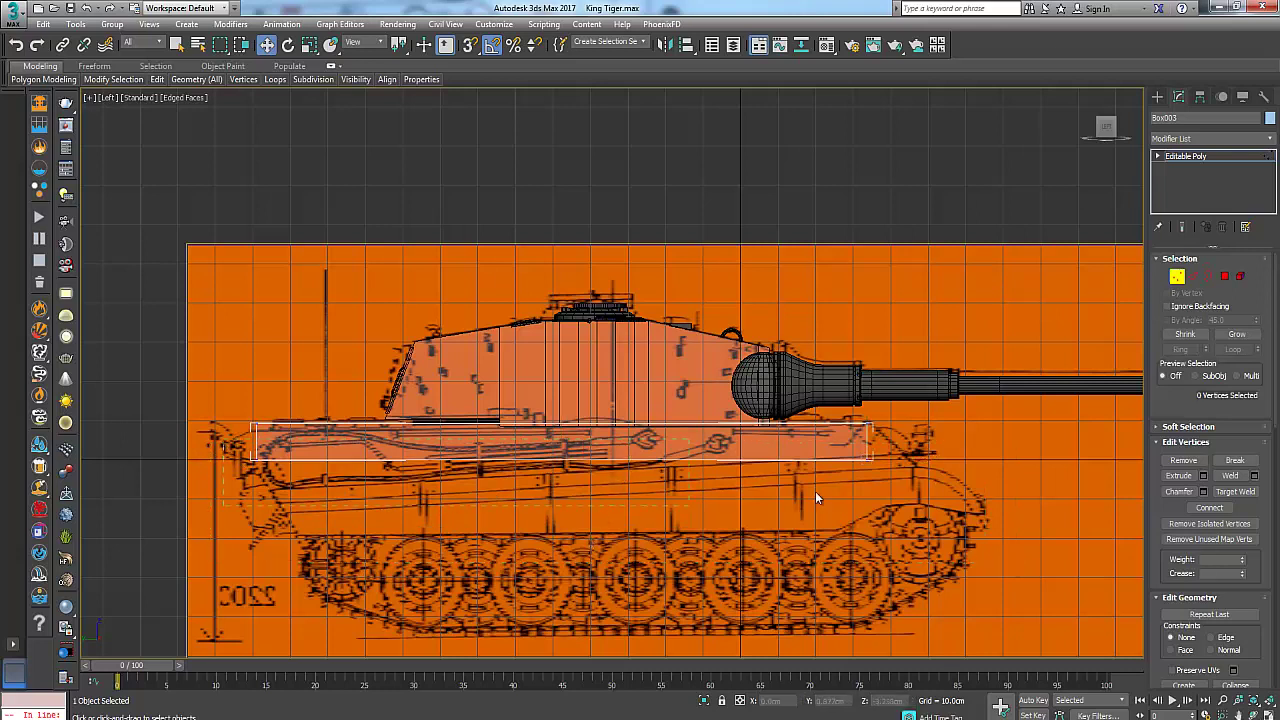
drag(928, 504, 928, 504)
drag(561, 412, 597, 486)
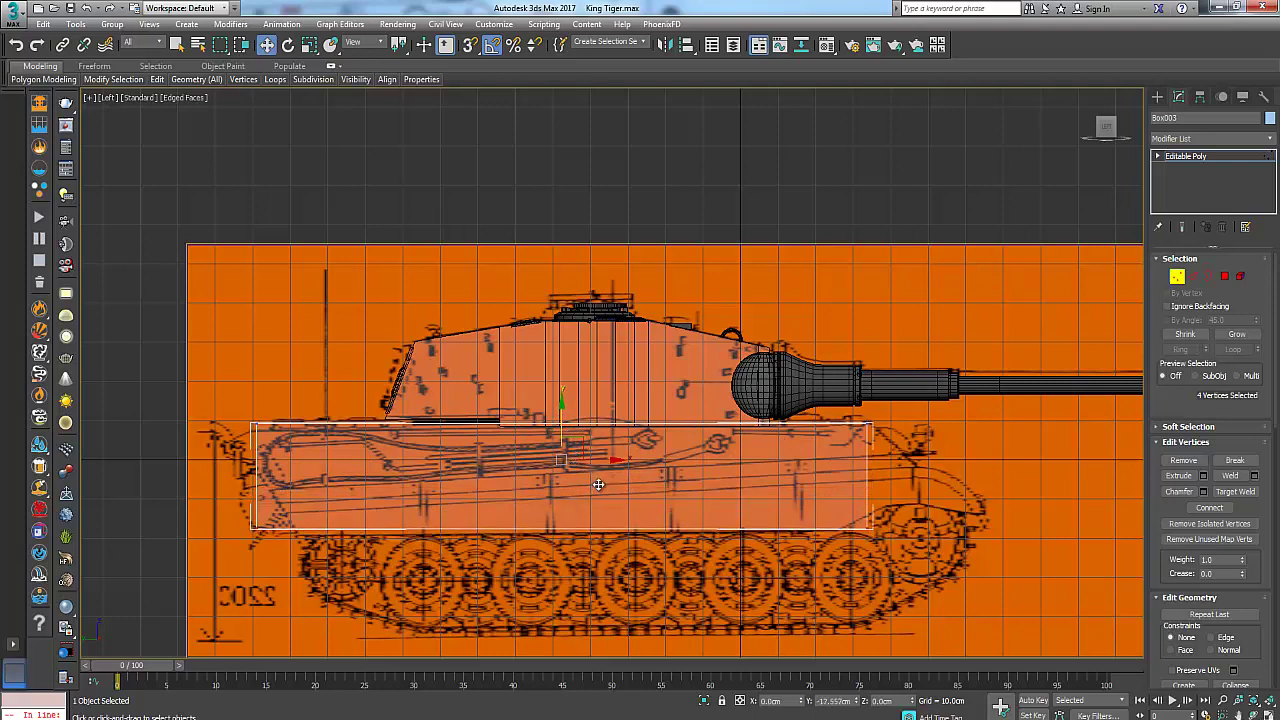
Raise the half hull's four bottom vertices slightly to match the hull outline in the front view blueprint
key(alt+w)
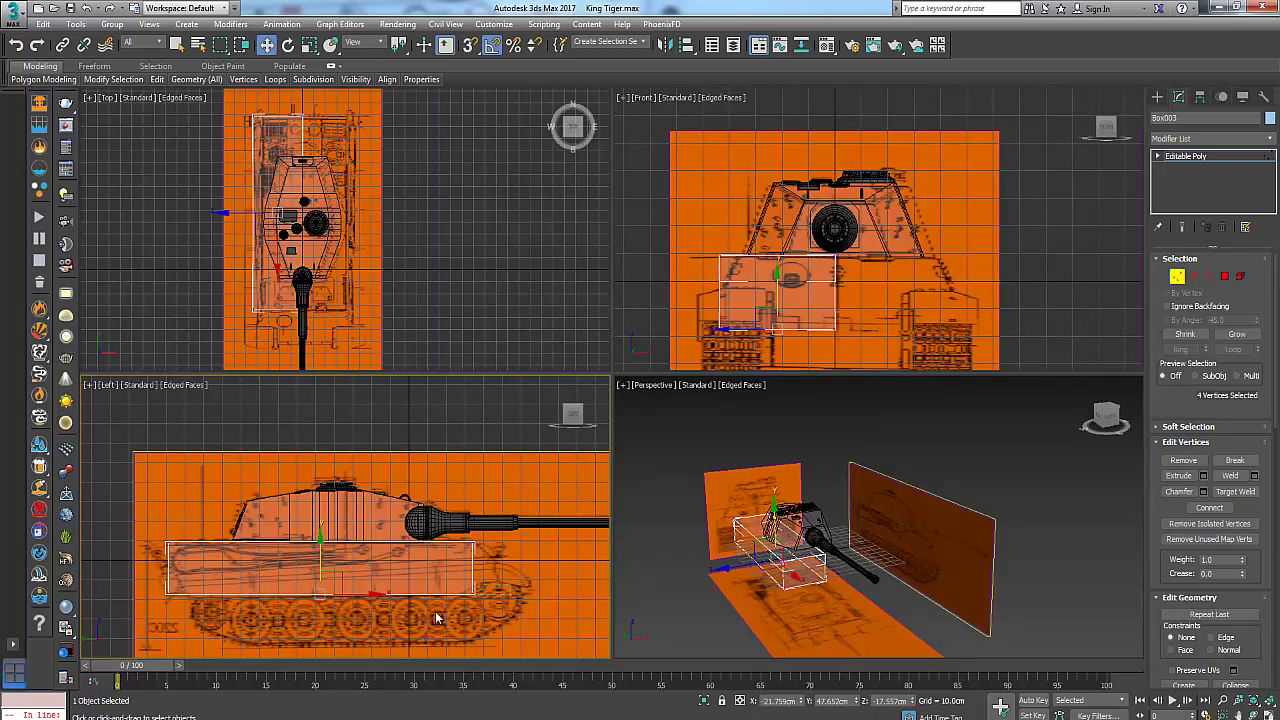
drag(419, 619, 535, 562)
middle_drag(868, 278, 907, 219)
scroll(907, 219, up, 2)
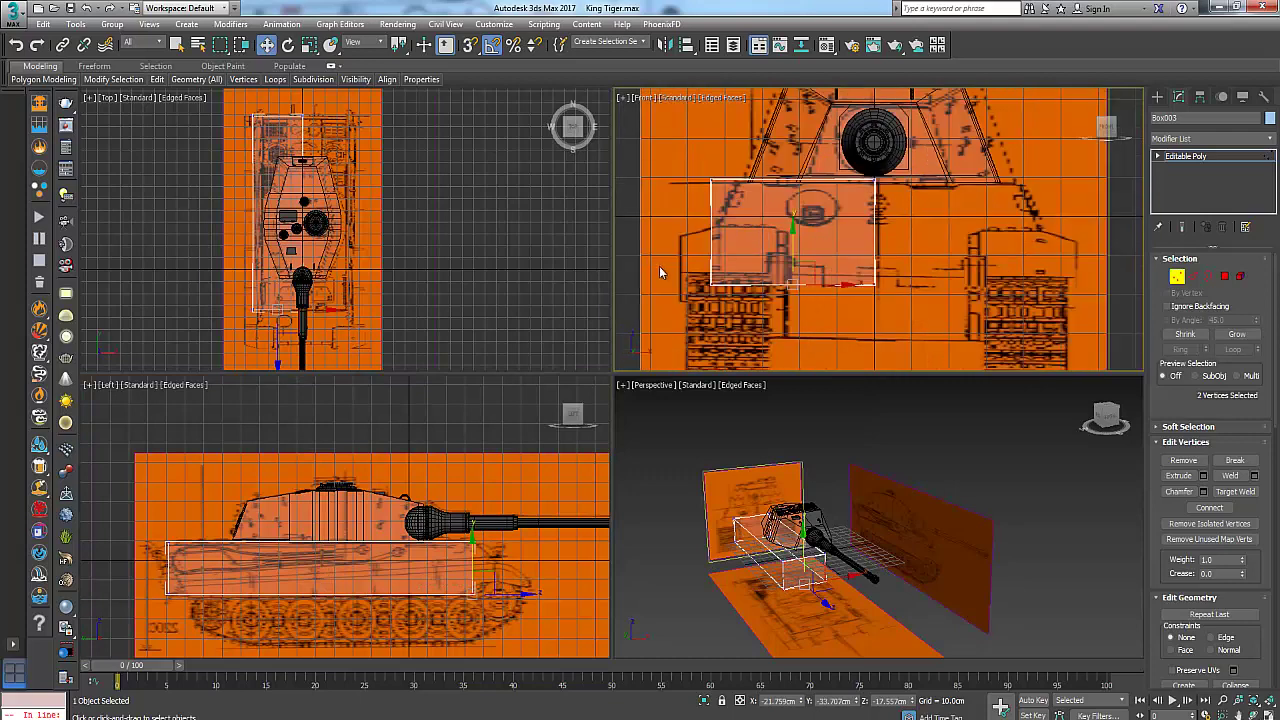
drag(1008, 352, 1009, 353)
scroll(795, 264, up, 2)
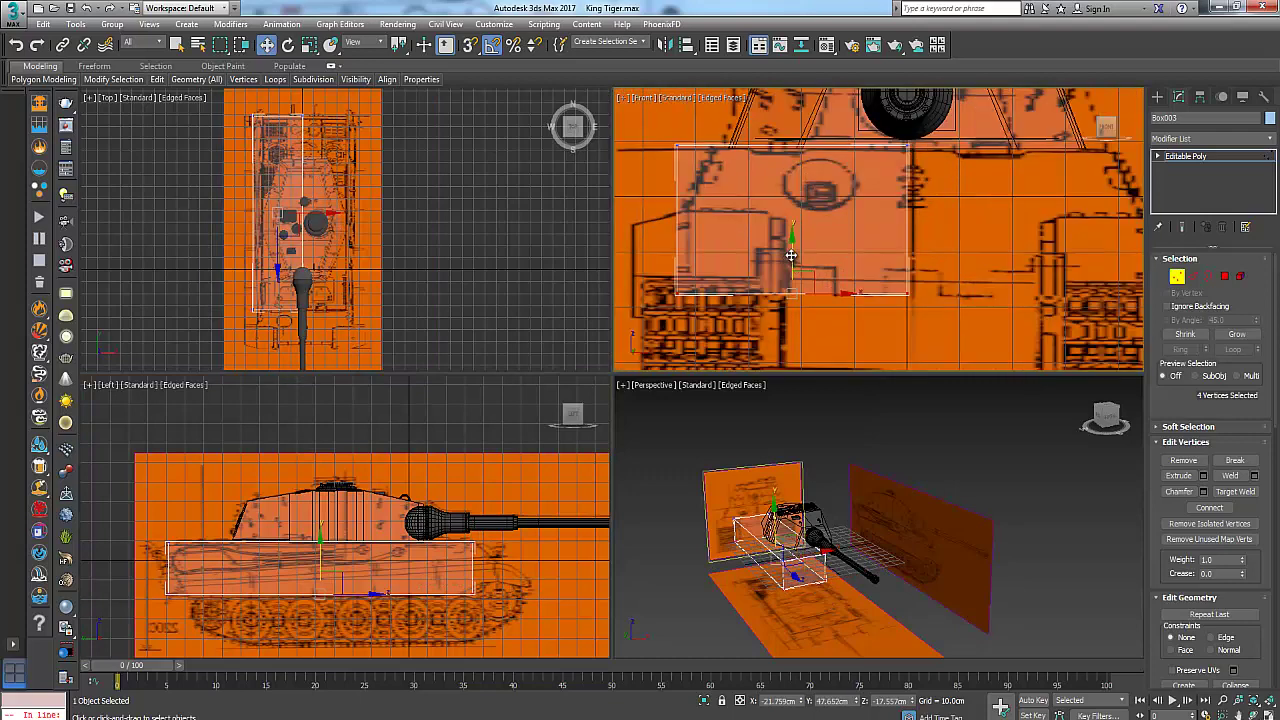
drag(796, 258, 797, 245)
click(857, 304)
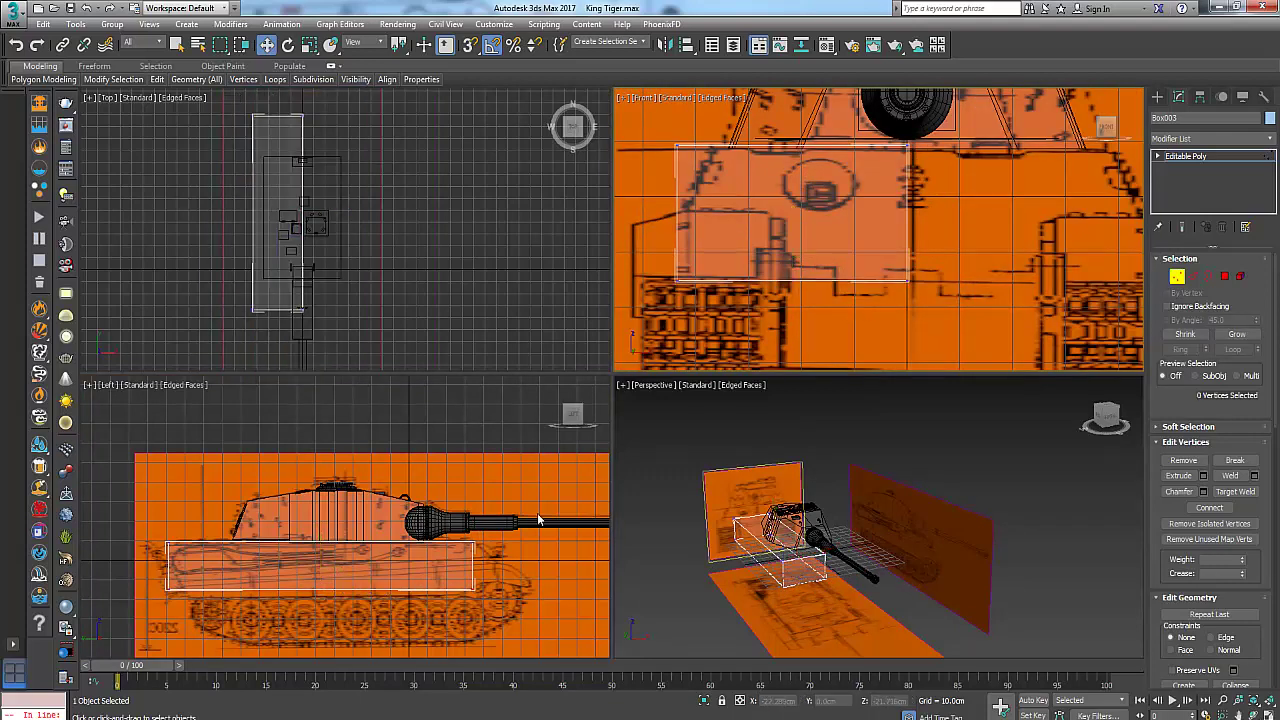
Move the hull's front lower vertices forward in the left view to form the sloped front plate along the blueprint
drag(500, 579, 452, 608)
key(alt+w)
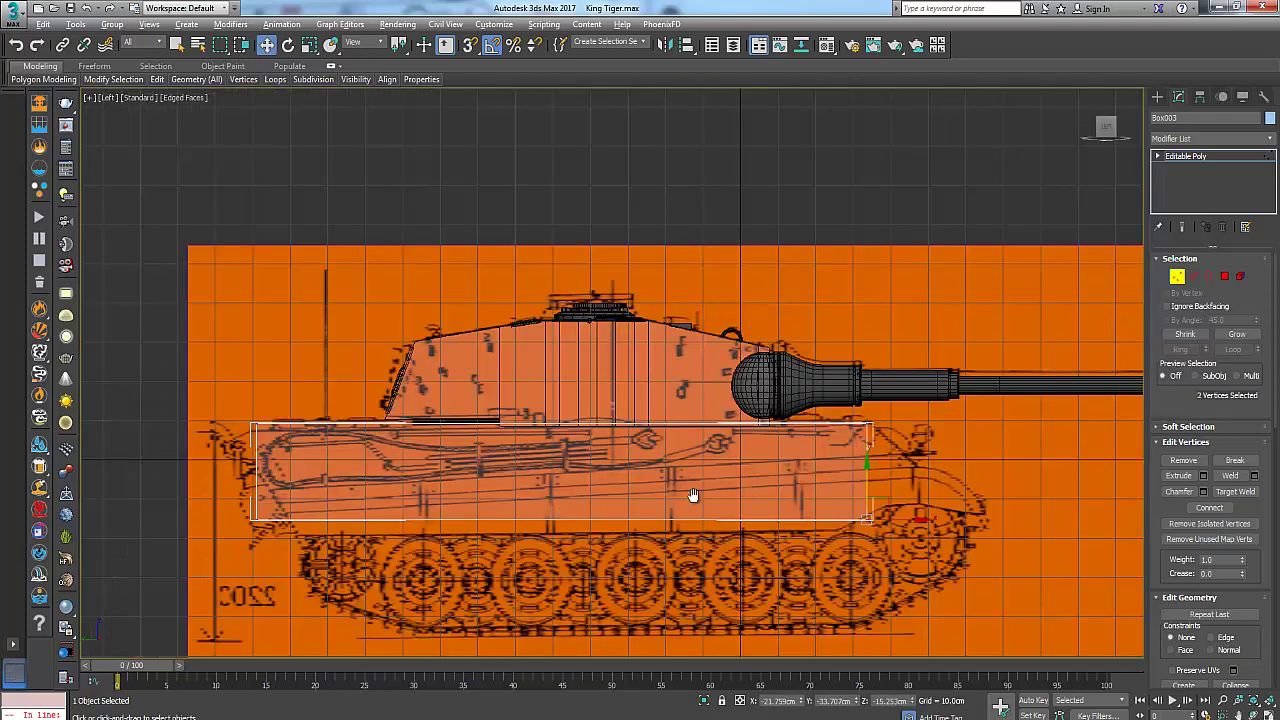
middle_drag(693, 495, 486, 489)
scroll(486, 489, up, 2)
drag(558, 529, 705, 533)
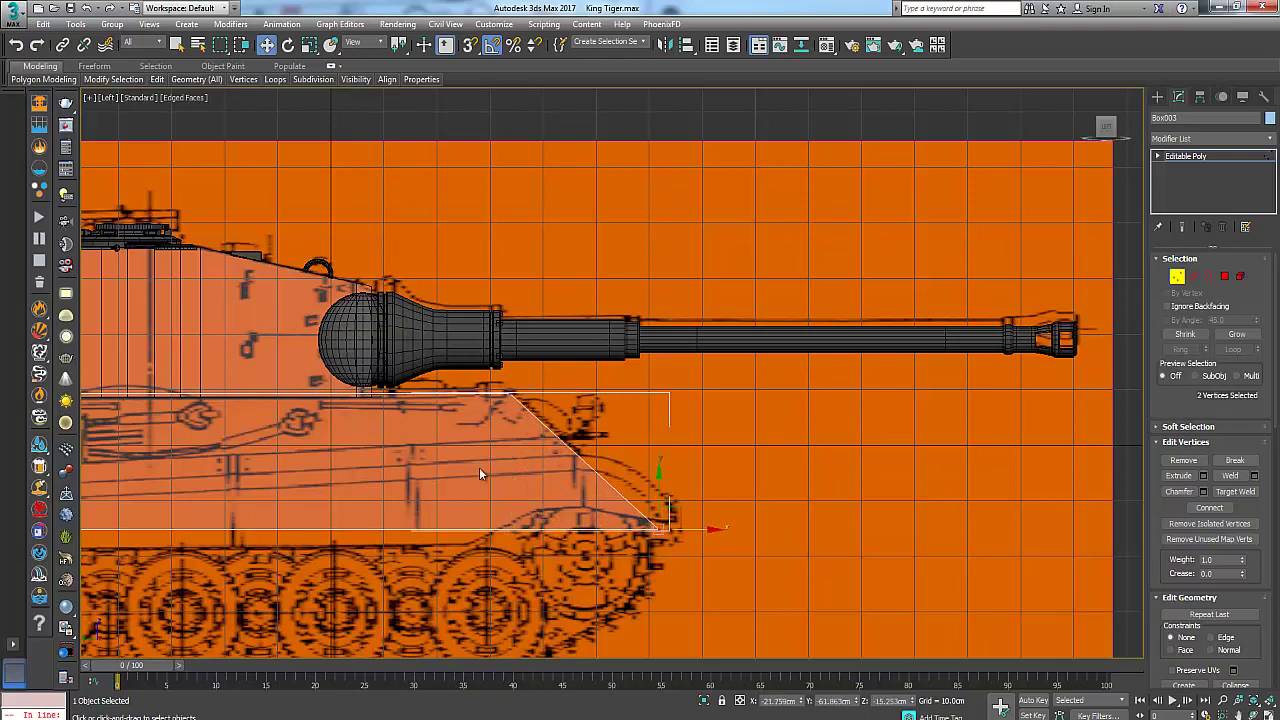
Move the hull's rear lower vertices forward in the left view to form the sloped rear plate, consulting the blueprint image for its outline
middle_drag(482, 474, 884, 481)
scroll(714, 513, down, 4)
middle_drag(430, 503, 449, 499)
scroll(445, 505, up, 5)
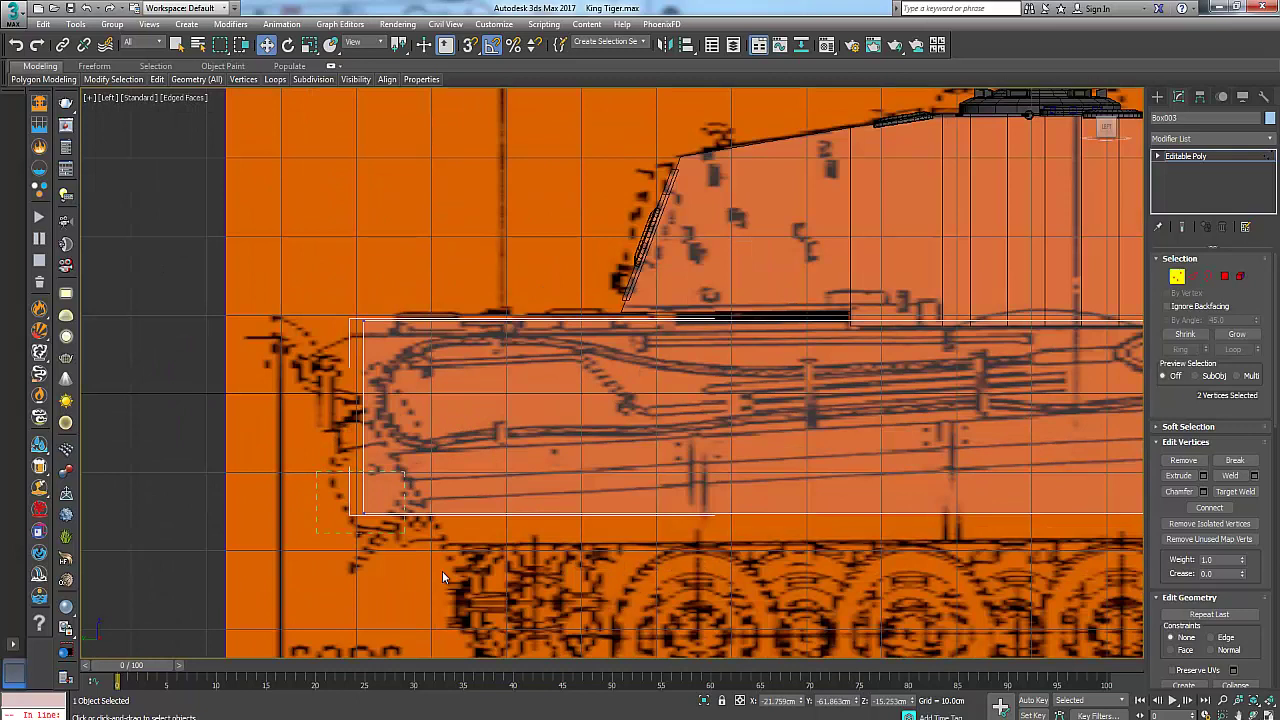
drag(442, 571, 448, 580)
click(555, 718)
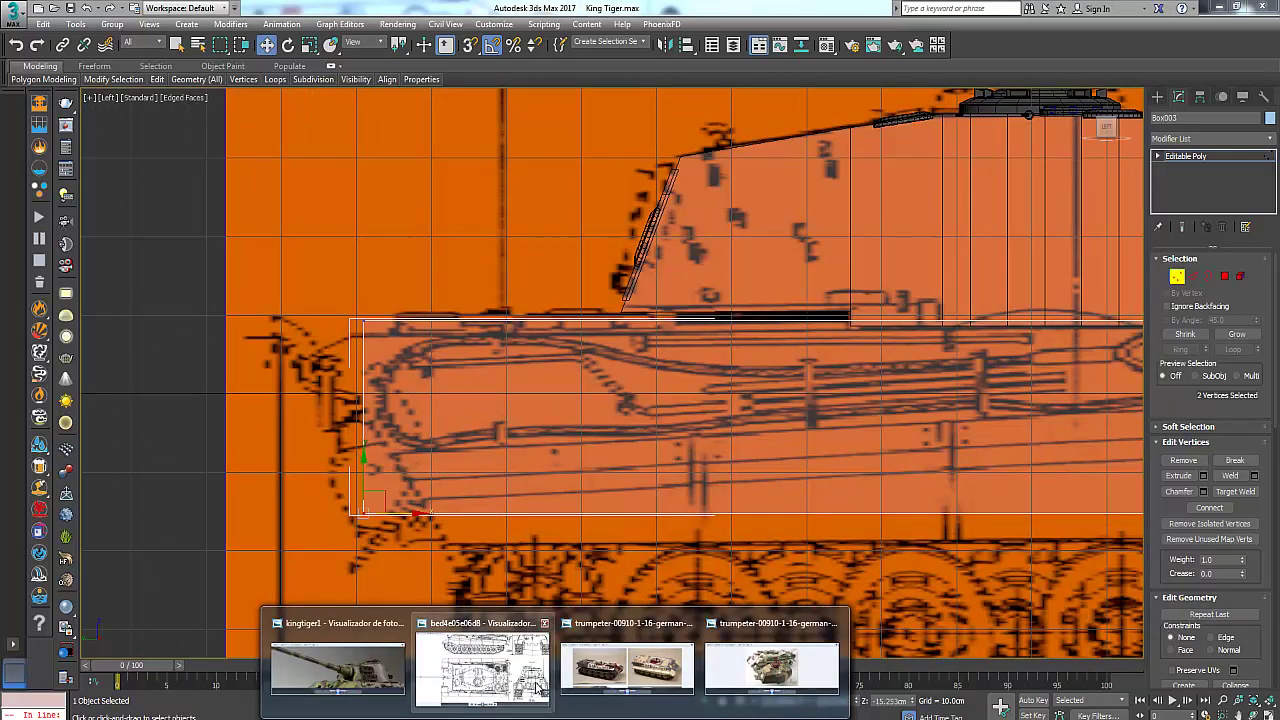
click(536, 687)
drag(626, 365, 606, 522)
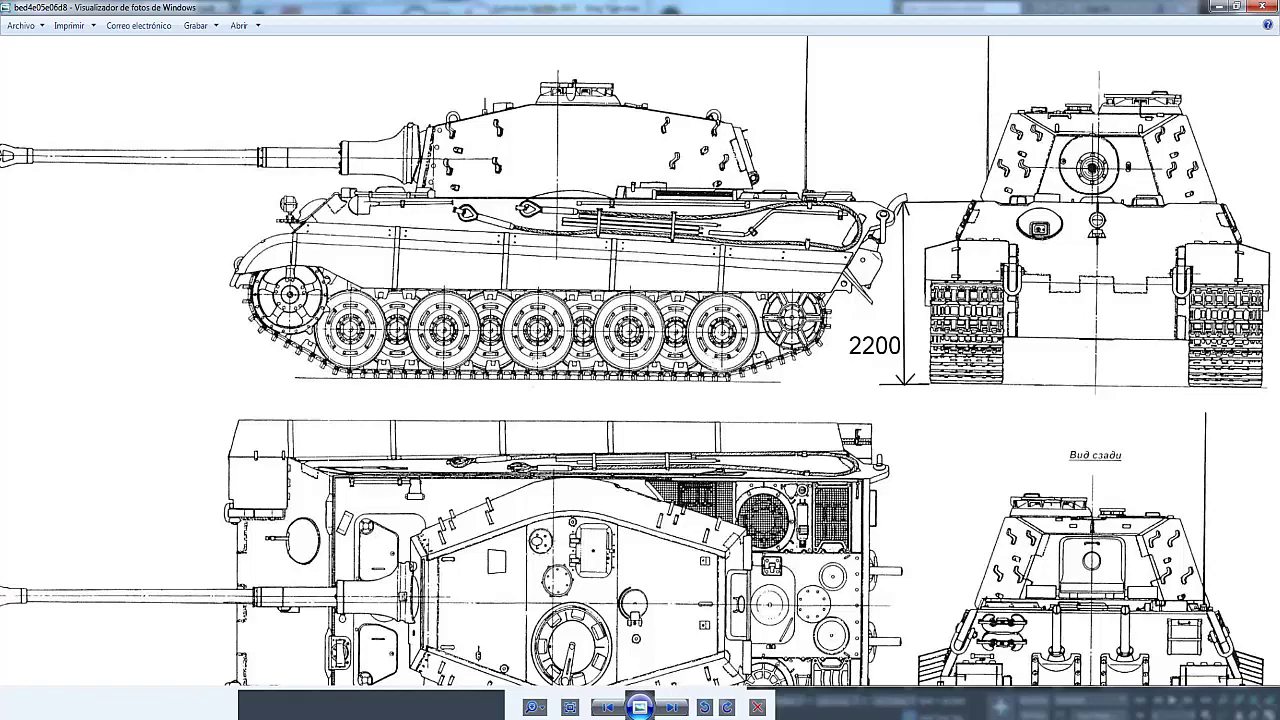
mouse_move(431, 718)
click(471, 665)
middle_drag(338, 493, 276, 471)
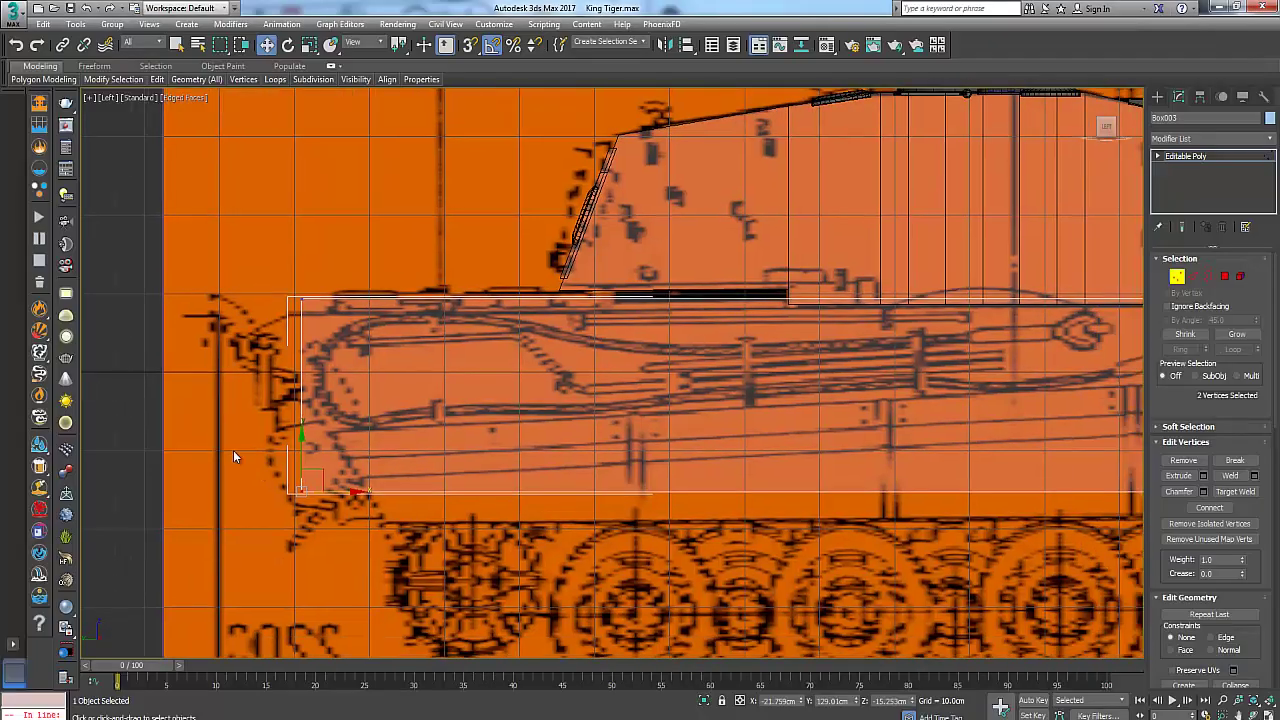
drag(349, 496, 404, 502)
Lower the half hull's four top vertices slightly in the left view to meet the deck line under the turret
middle_drag(808, 342, 442, 388)
scroll(440, 386, down, 5)
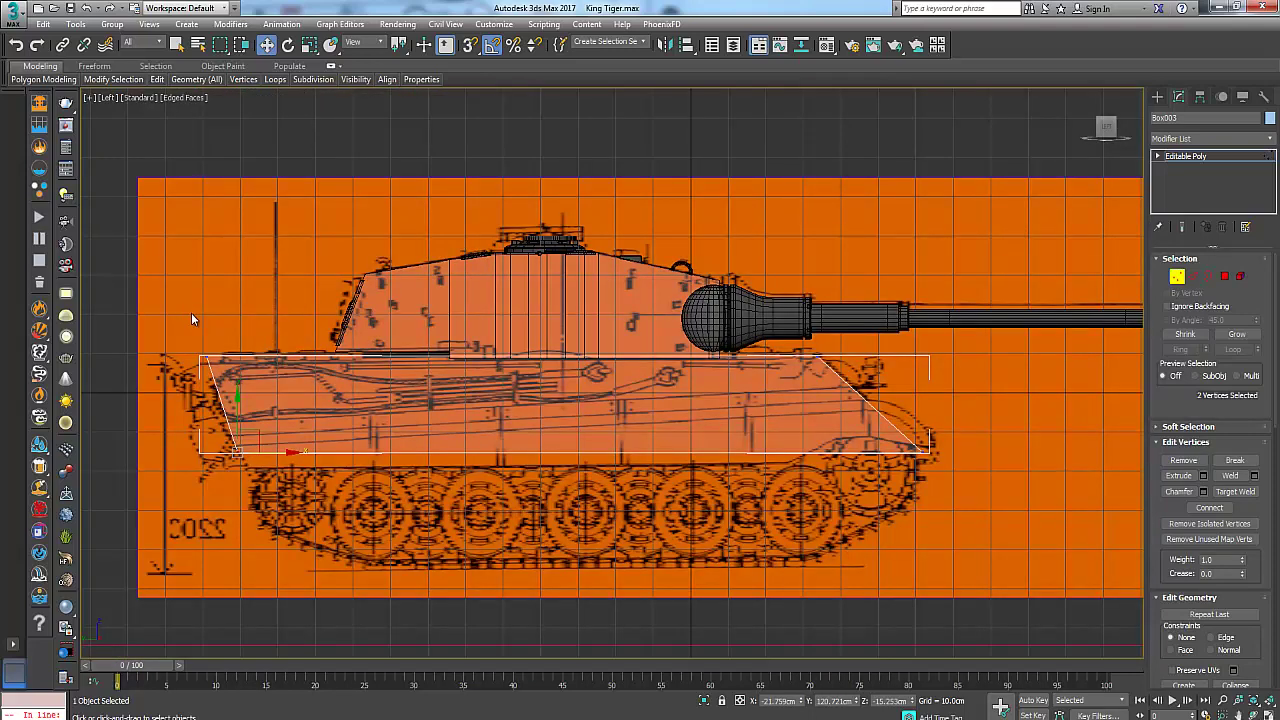
drag(904, 420, 906, 420)
scroll(514, 338, up, 6)
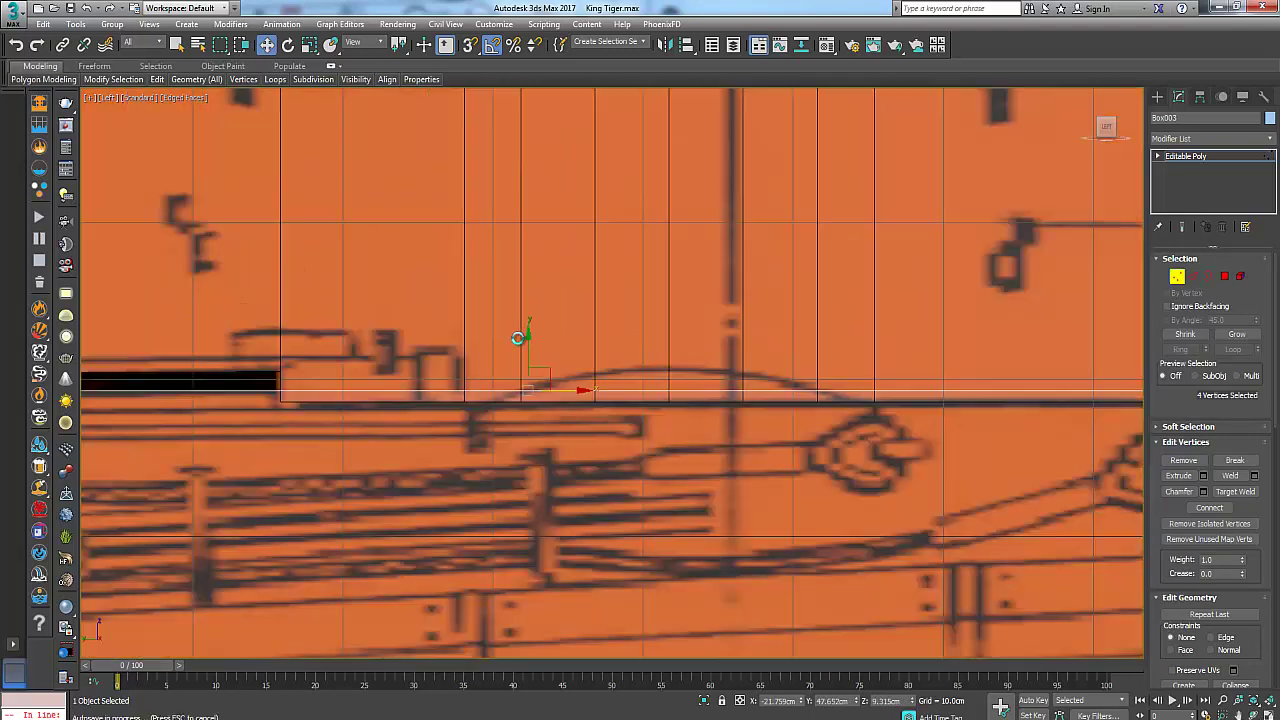
drag(529, 356, 533, 366)
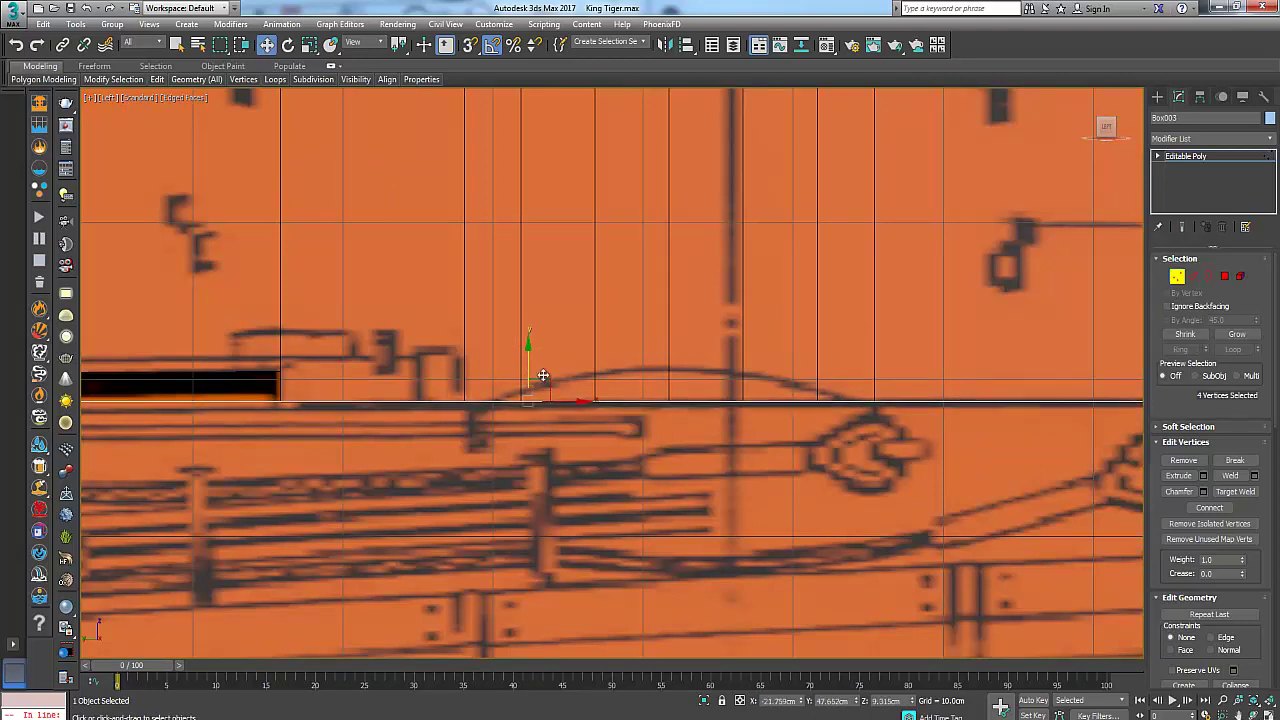
Move the two rear top vertices of the half hull slightly backward in the left view to match the blueprint's rear plate
scroll(549, 393, down, 5)
scroll(418, 416, up, 3)
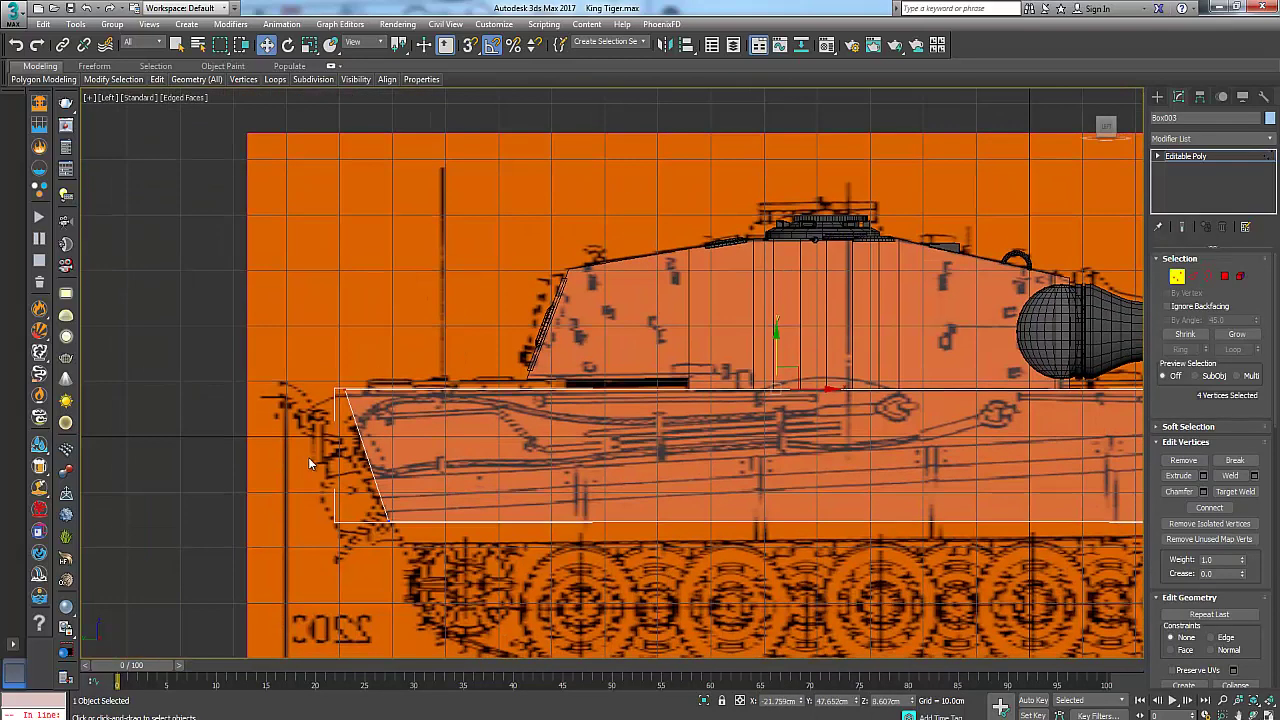
scroll(308, 457, up, 3)
drag(424, 408, 427, 418)
key(alt+w)
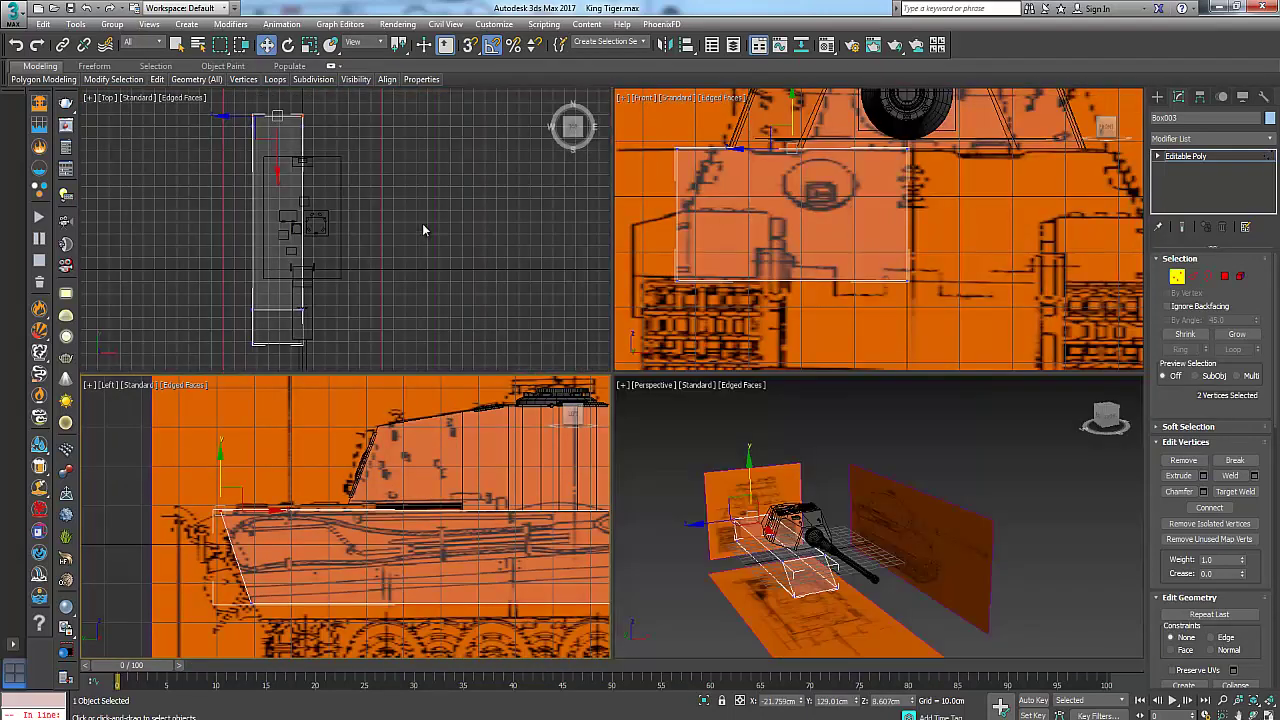
scroll(296, 168, up, 6)
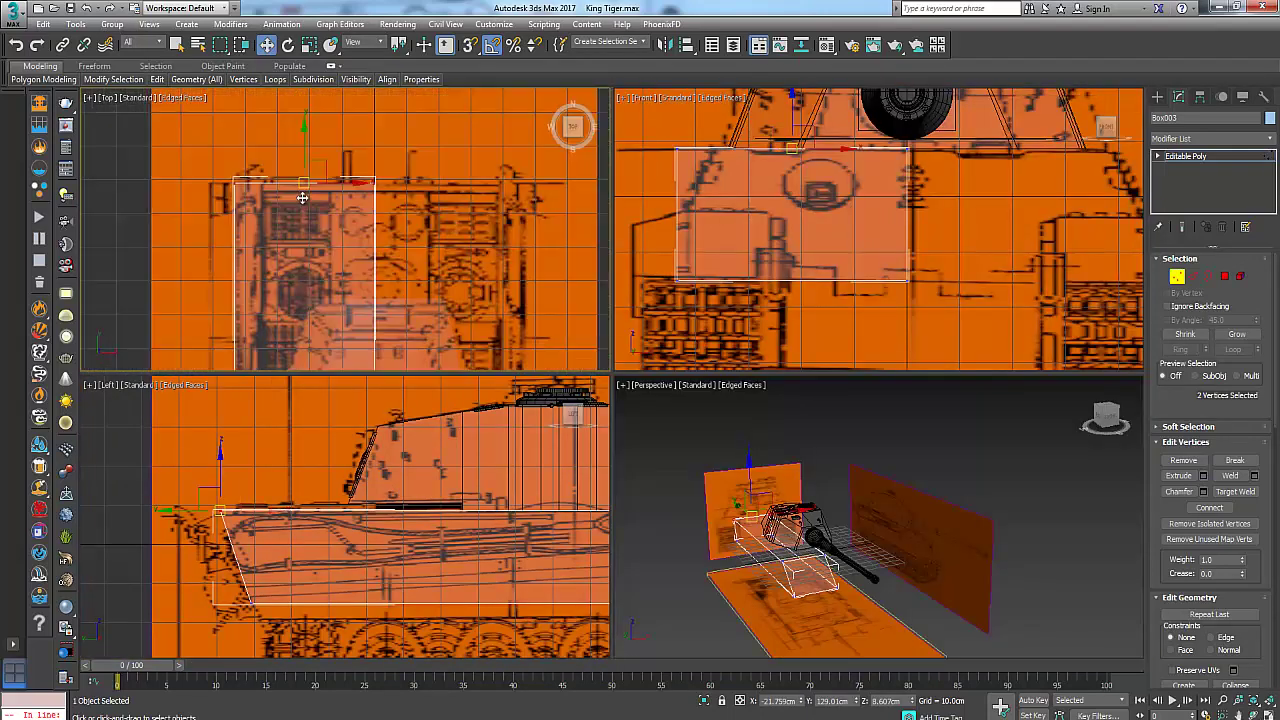
right_click(380, 566)
key(alt+w)
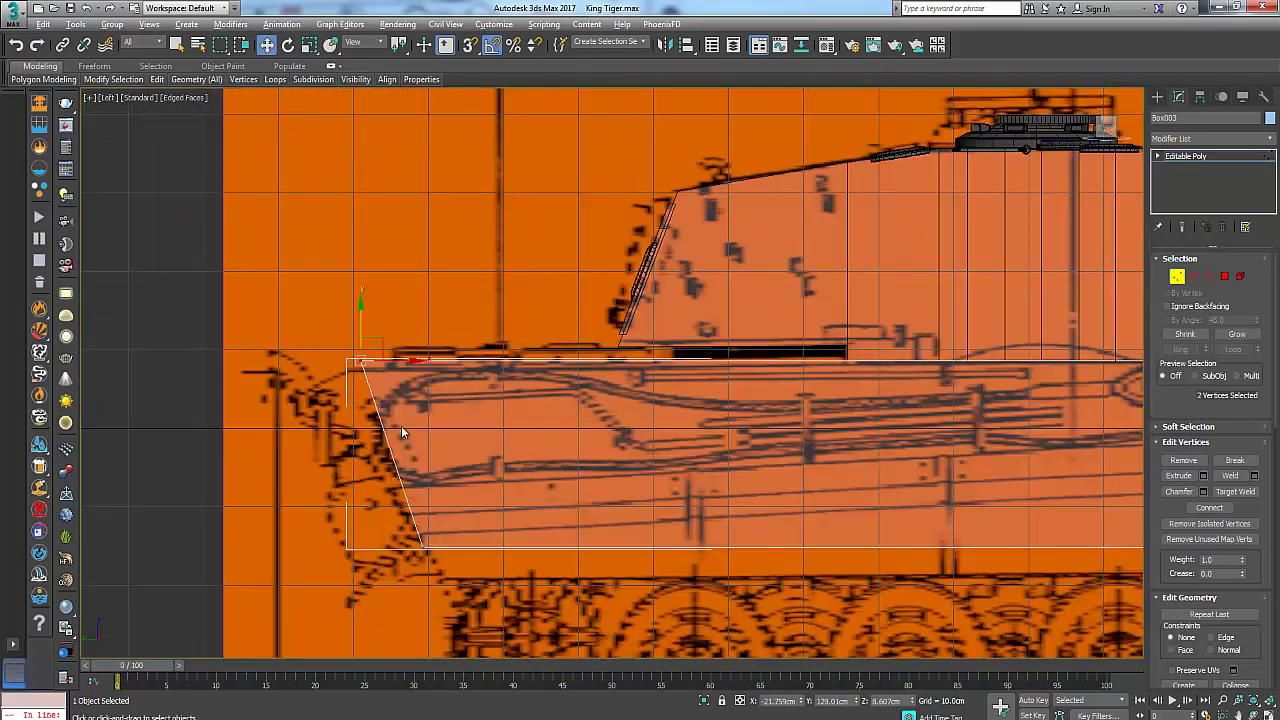
middle_drag(467, 397, 439, 402)
drag(356, 364, 343, 364)
middle_drag(334, 547, 264, 536)
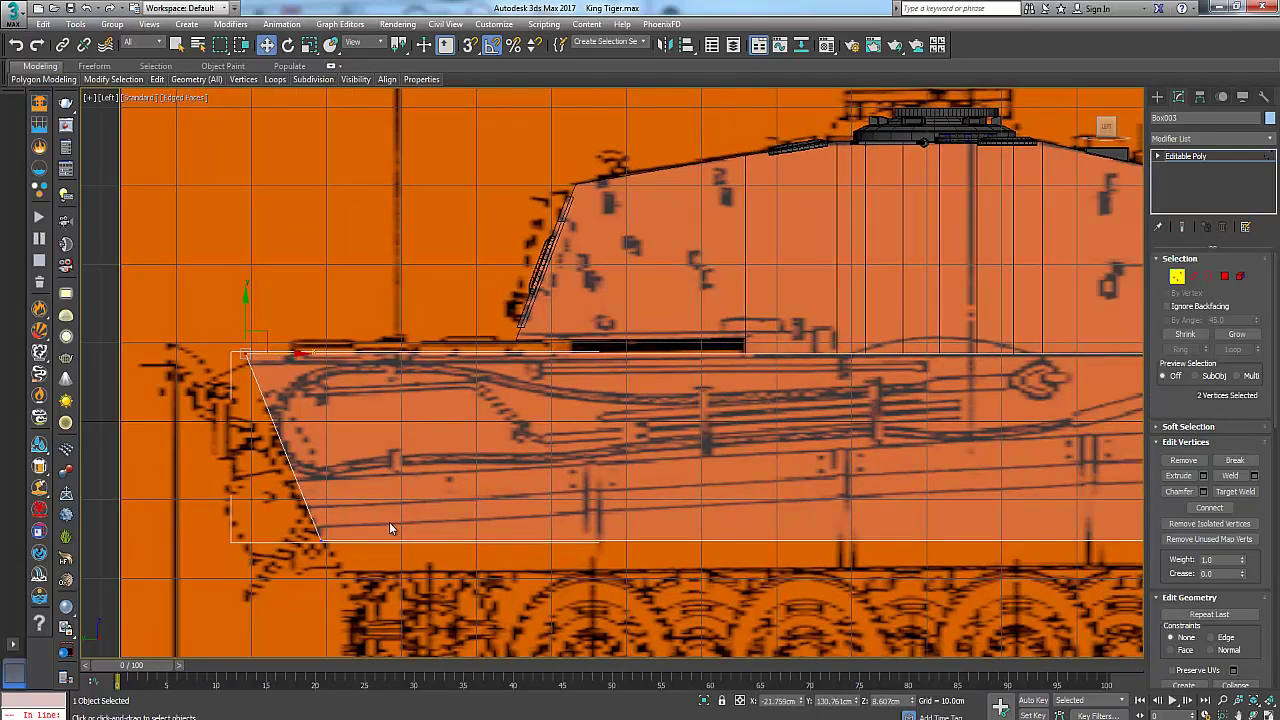
scroll(389, 522, down, 4)
middle_drag(448, 522, 421, 520)
scroll(421, 520, up, 2)
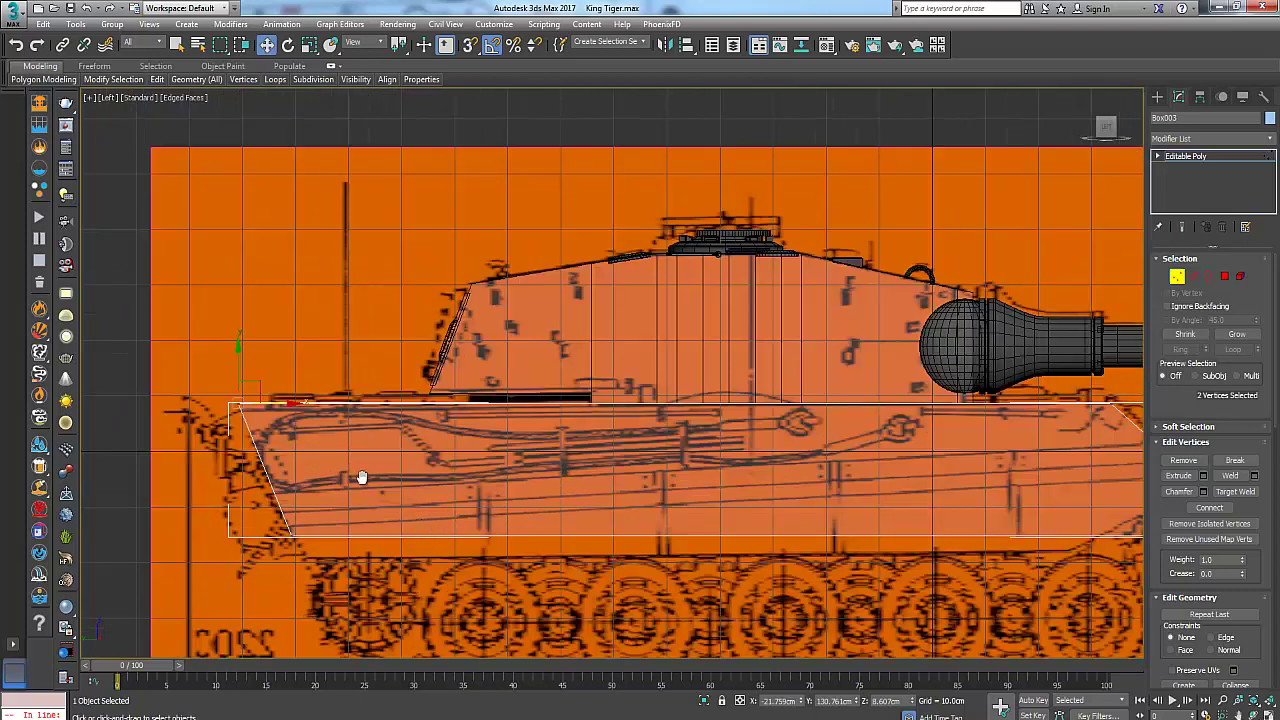
middle_drag(362, 477, 304, 467)
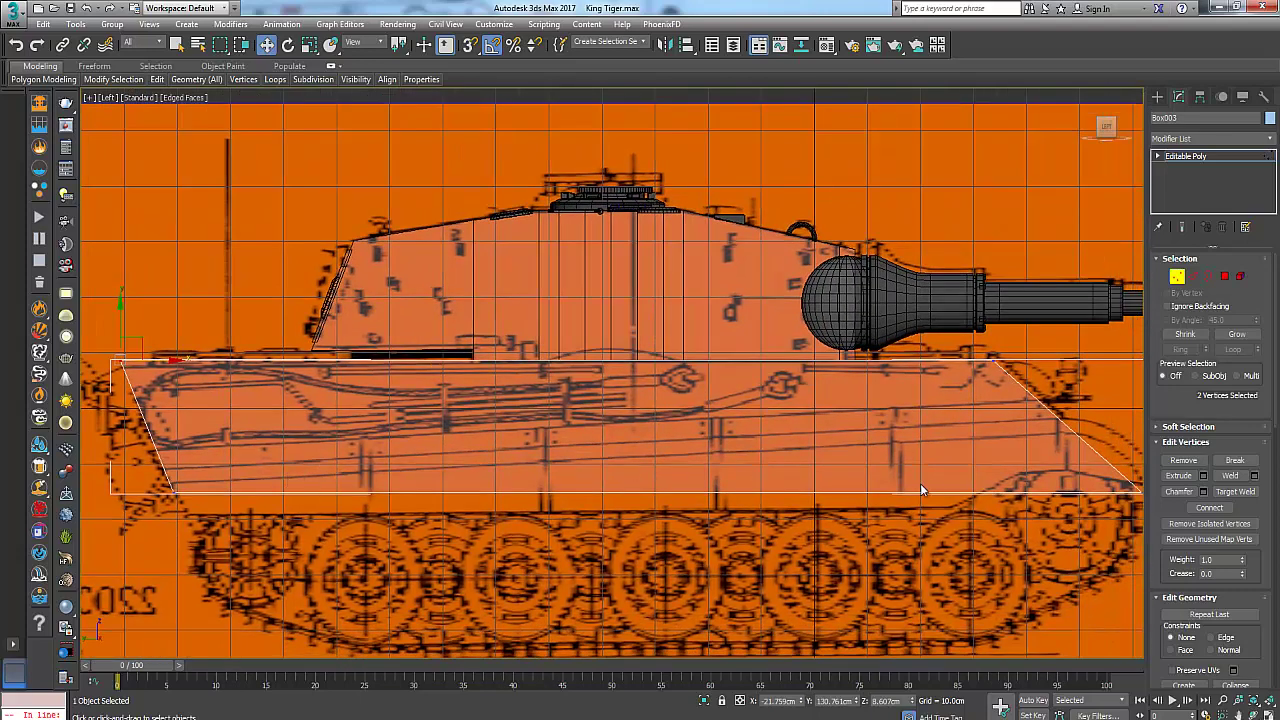
Connect the half hull's four vertical edges with one segment and slide -5, level with the fender top in the front view
key(alt+w)
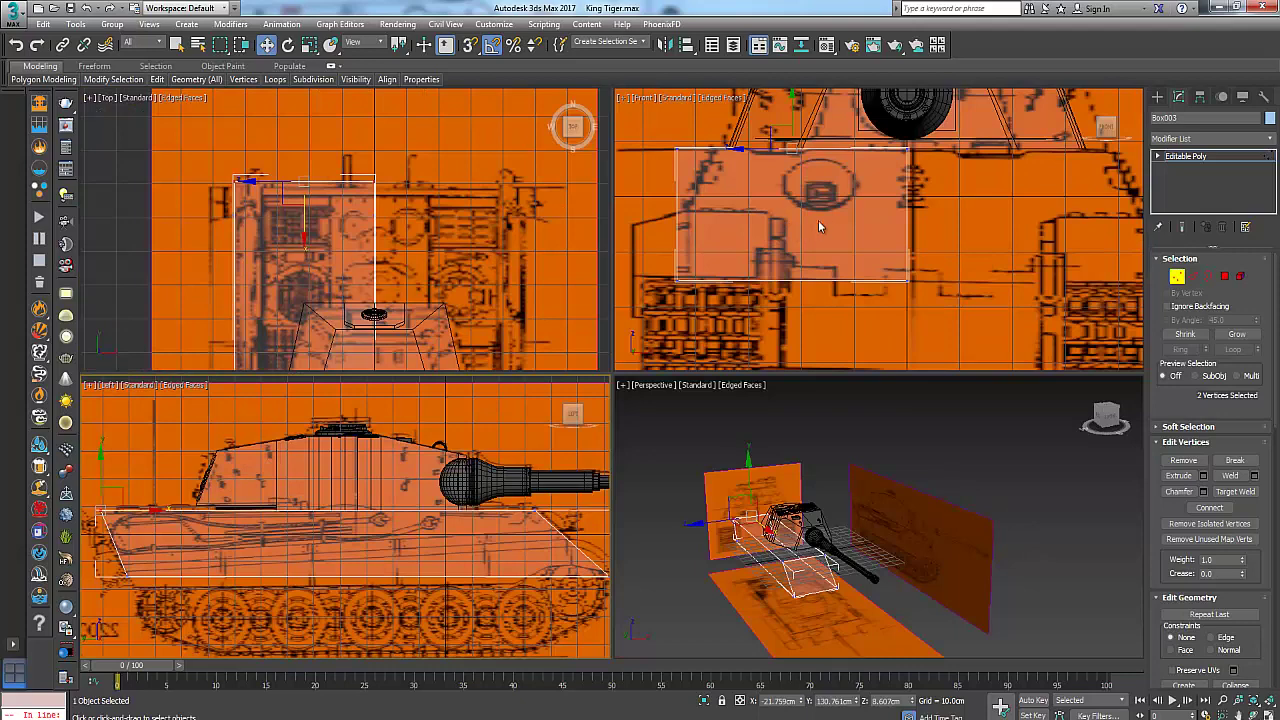
middle_drag(821, 219, 837, 221)
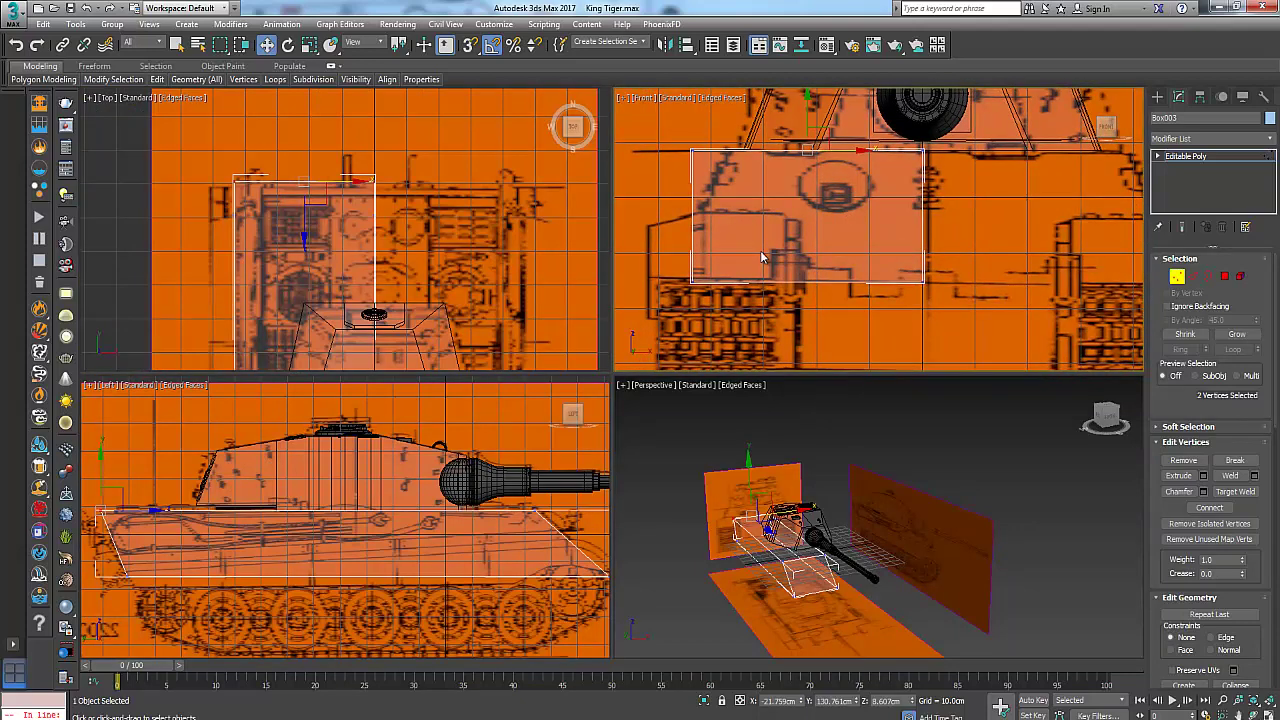
middle_drag(821, 264, 814, 266)
key(alt+w)
middle_drag(690, 281, 1101, 342)
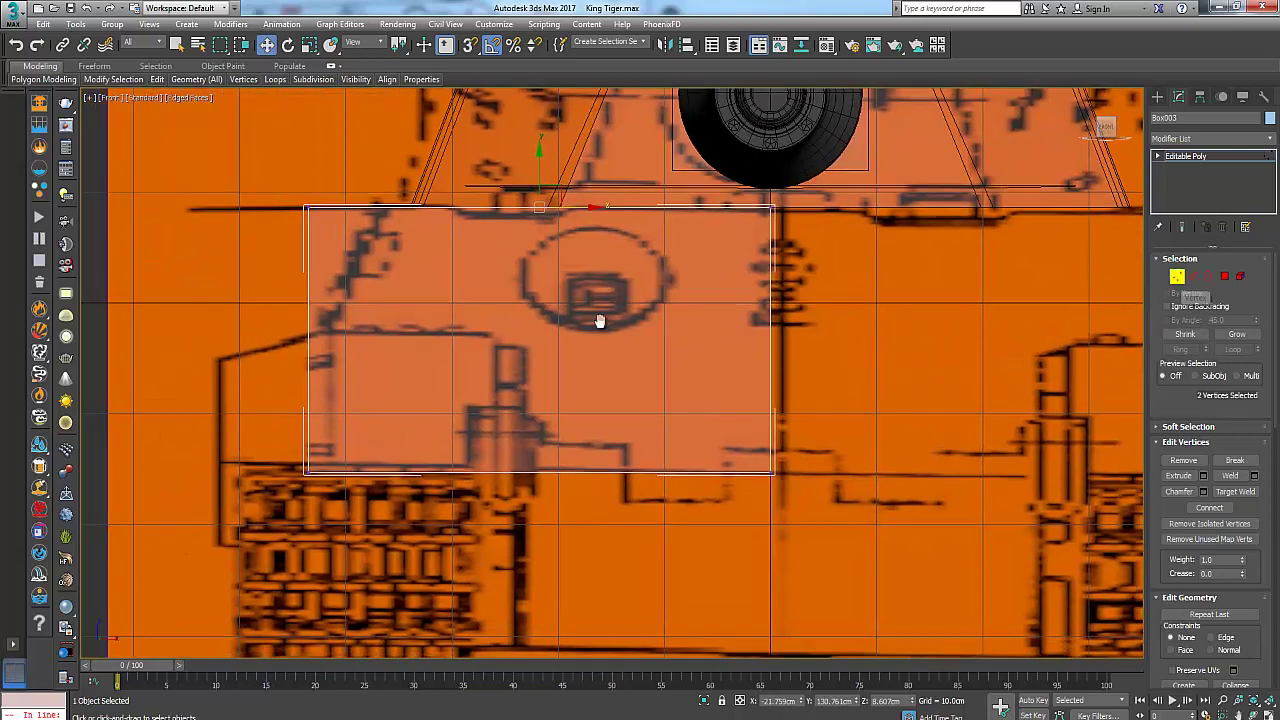
click(178, 48)
middle_drag(425, 377, 495, 371)
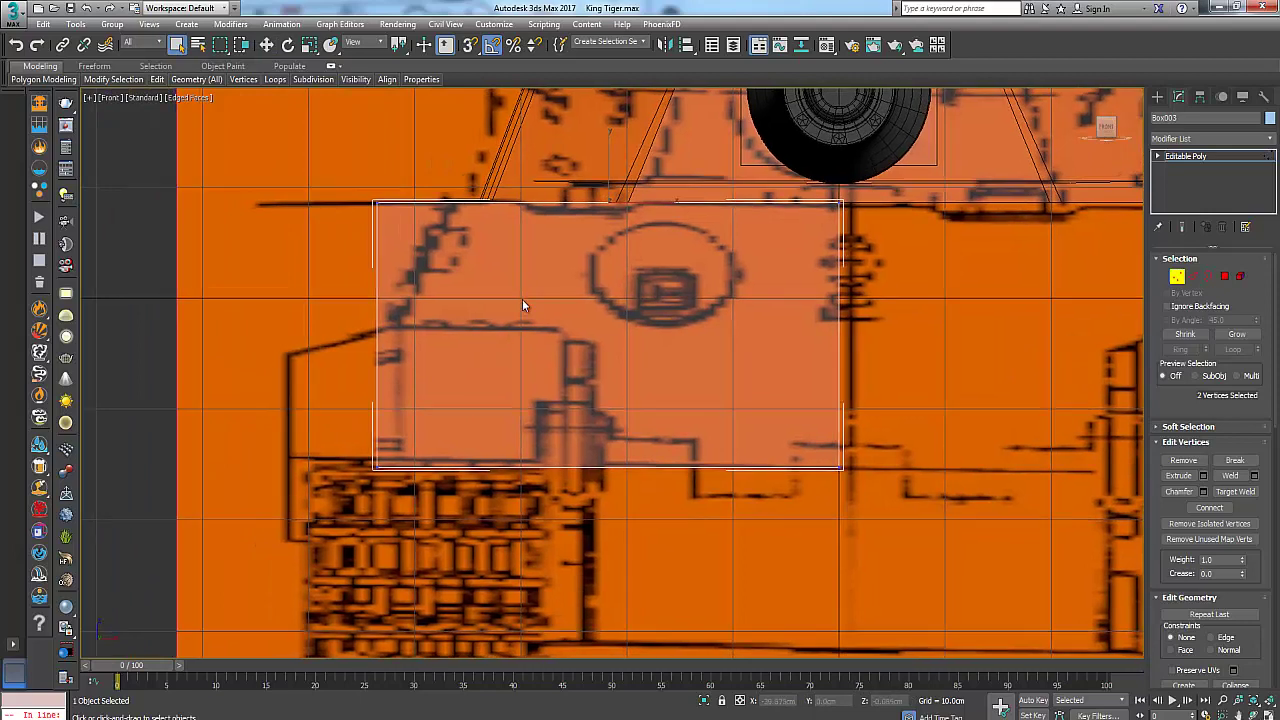
right_click(522, 303)
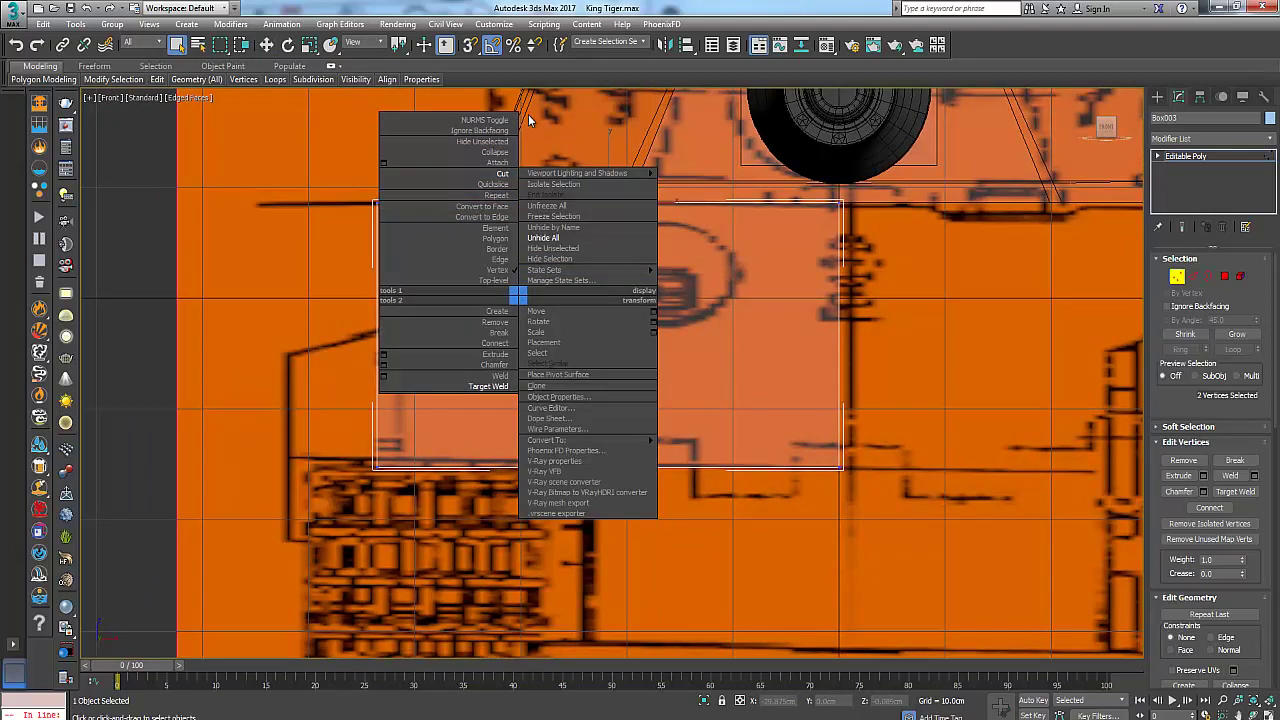
click(498, 259)
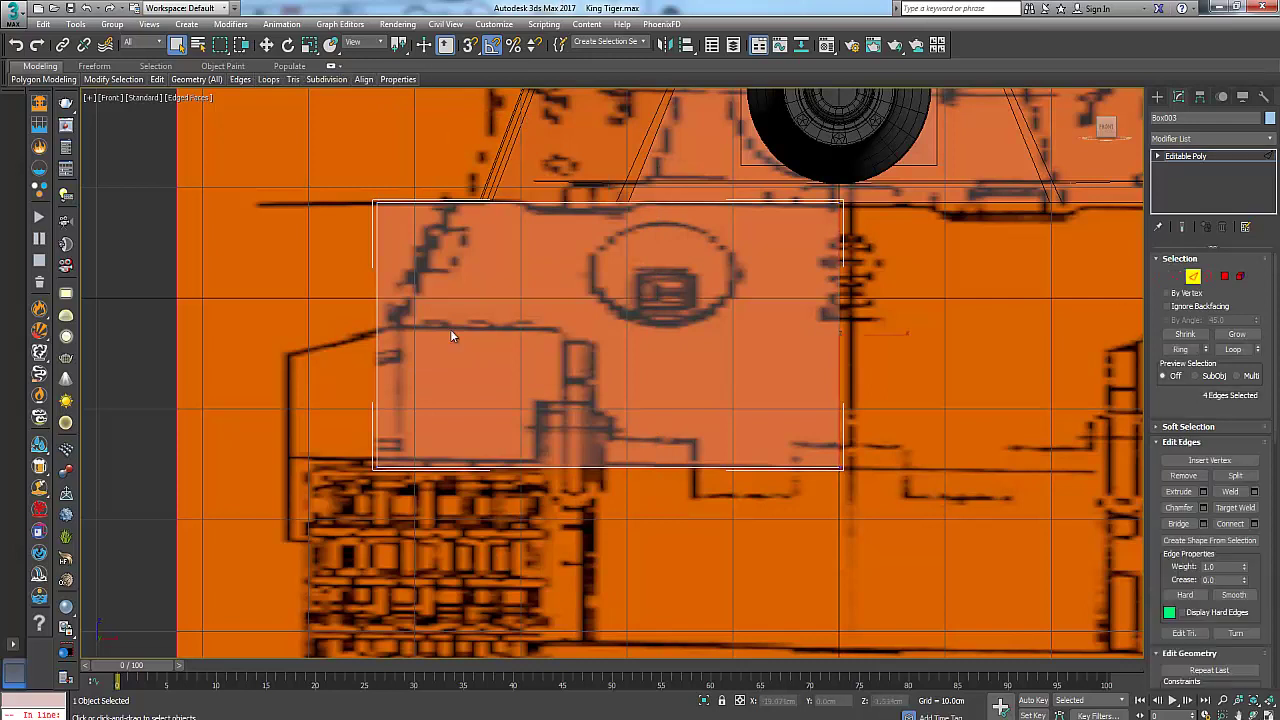
drag(948, 381, 950, 384)
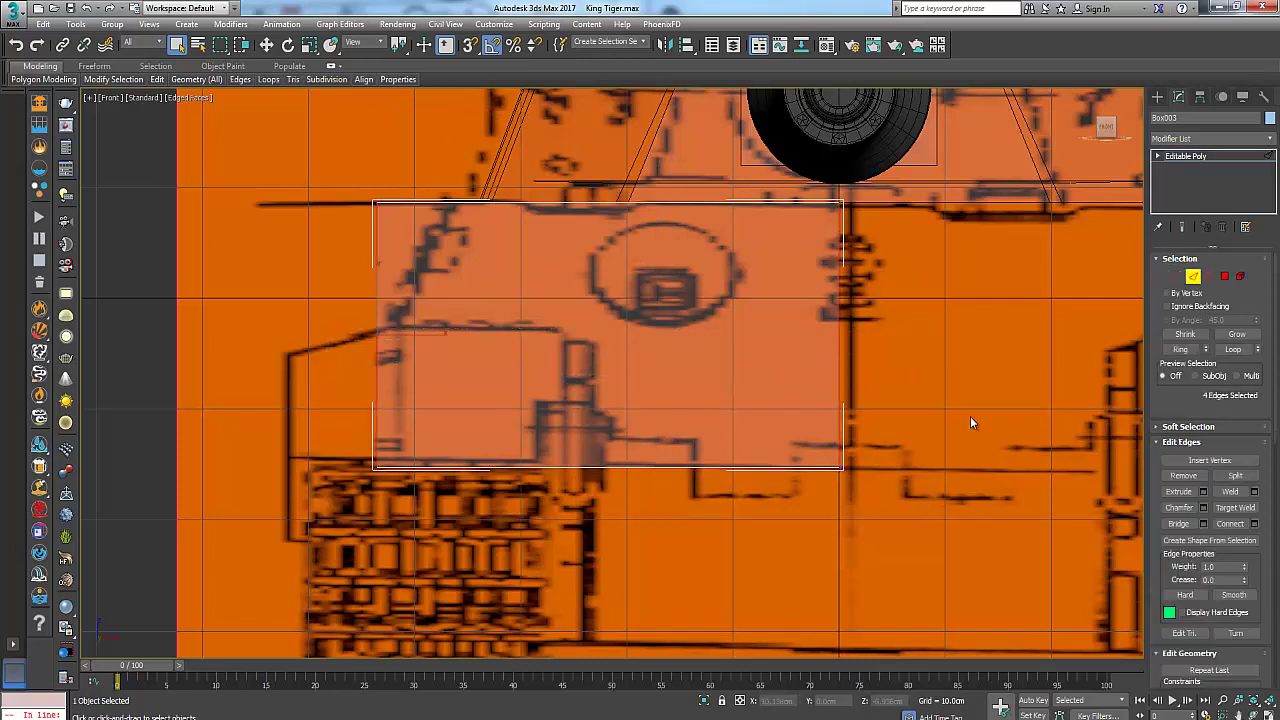
click(1256, 524)
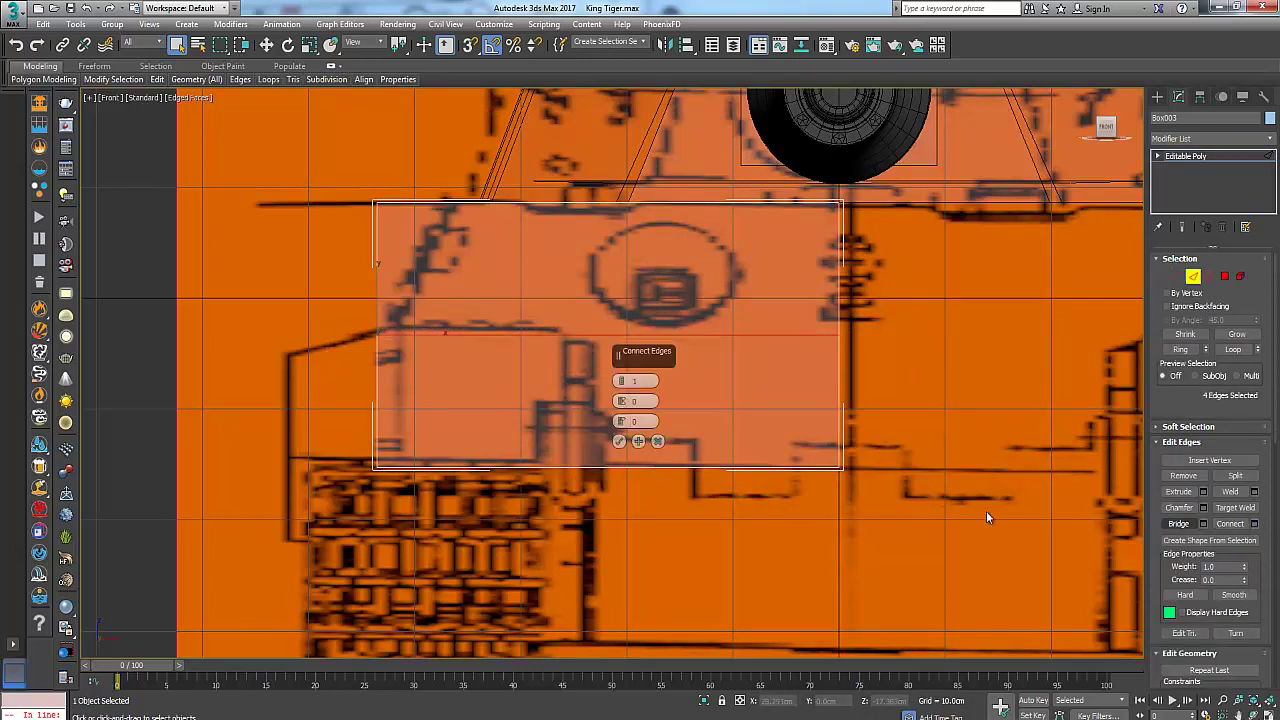
mouse_move(623, 422)
mouse_down()
mouse_move(633, 382)
mouse_move(638, 440)
mouse_up()
click(620, 441)
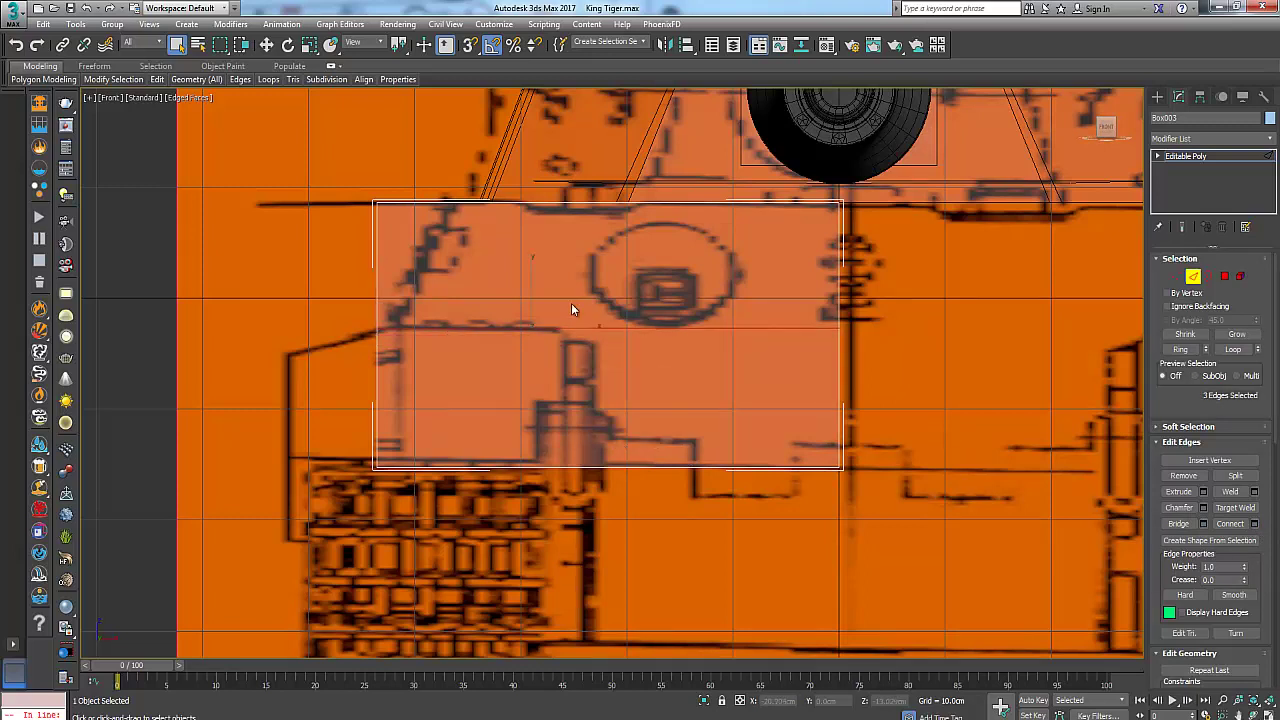
Connect the half hull's six widthwise edges with one vertical segment and slide -10 in the front view
drag(596, 472, 599, 594)
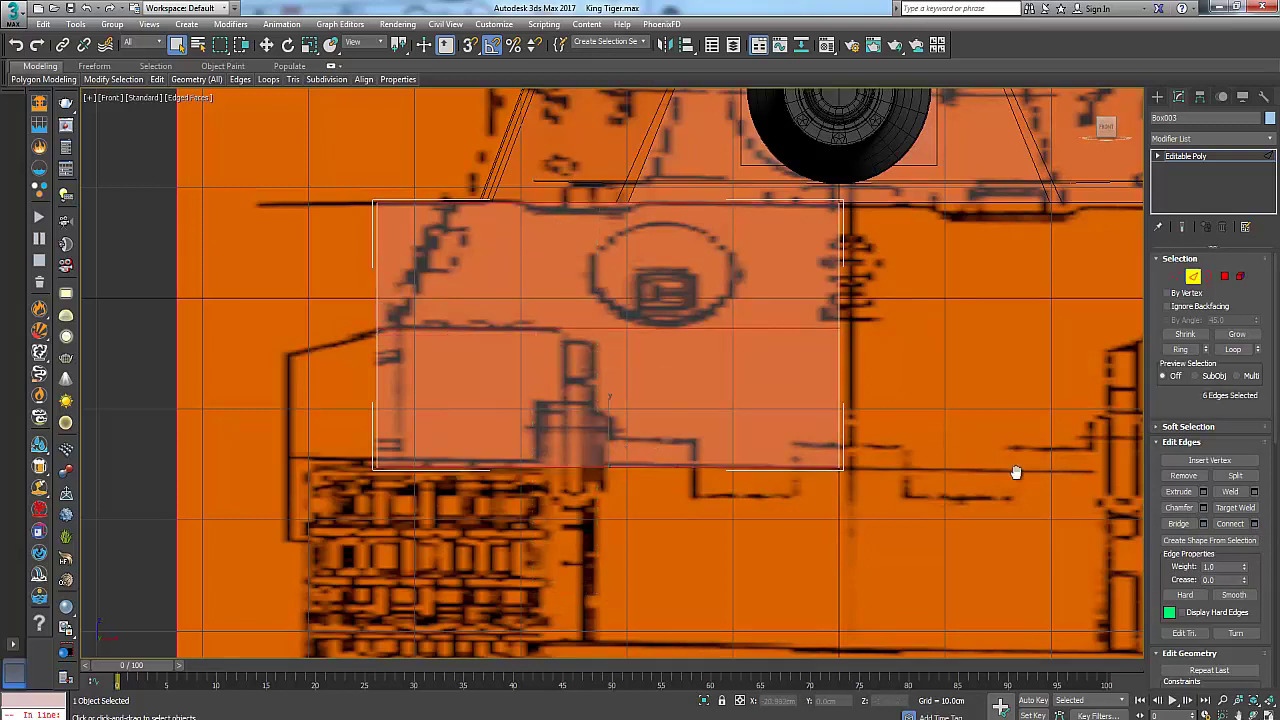
click(1255, 524)
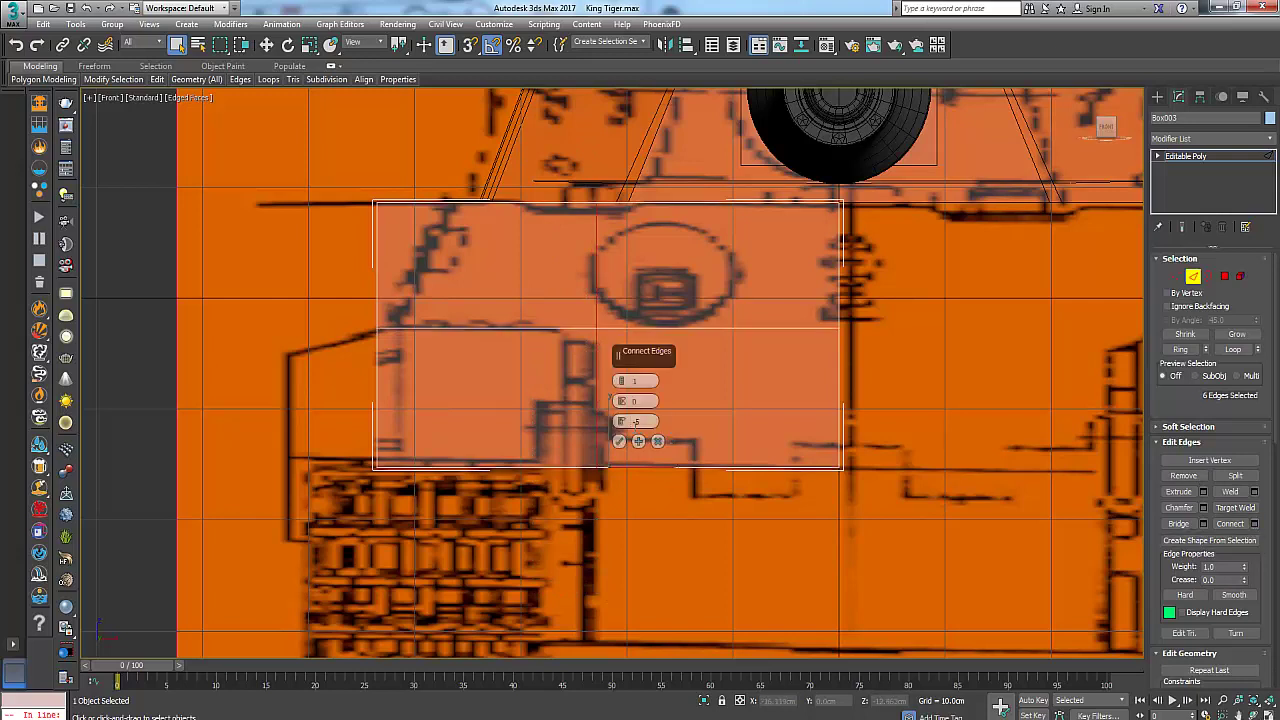
mouse_move(622, 425)
mouse_down()
mouse_move(626, 467)
mouse_move(632, 441)
mouse_up()
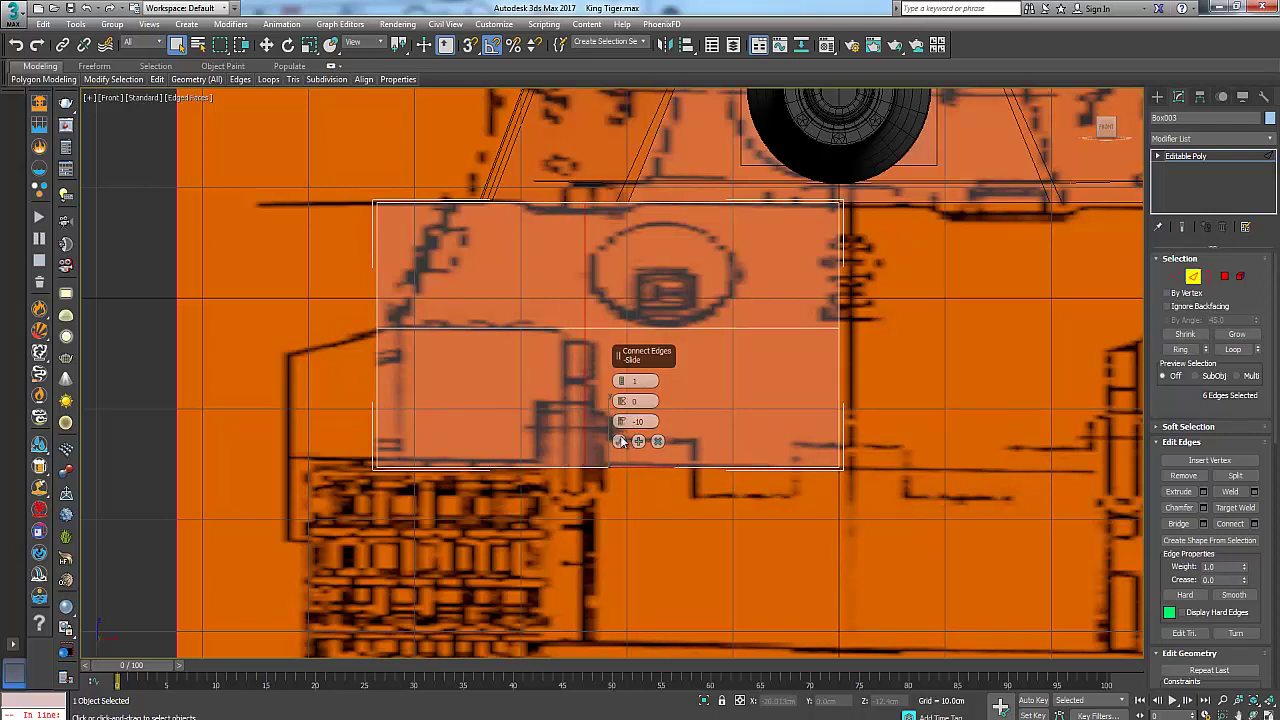
click(620, 441)
Check the front view in the blueprint image and move the new vertical edge loop outward to the track's inner edge
click(555, 719)
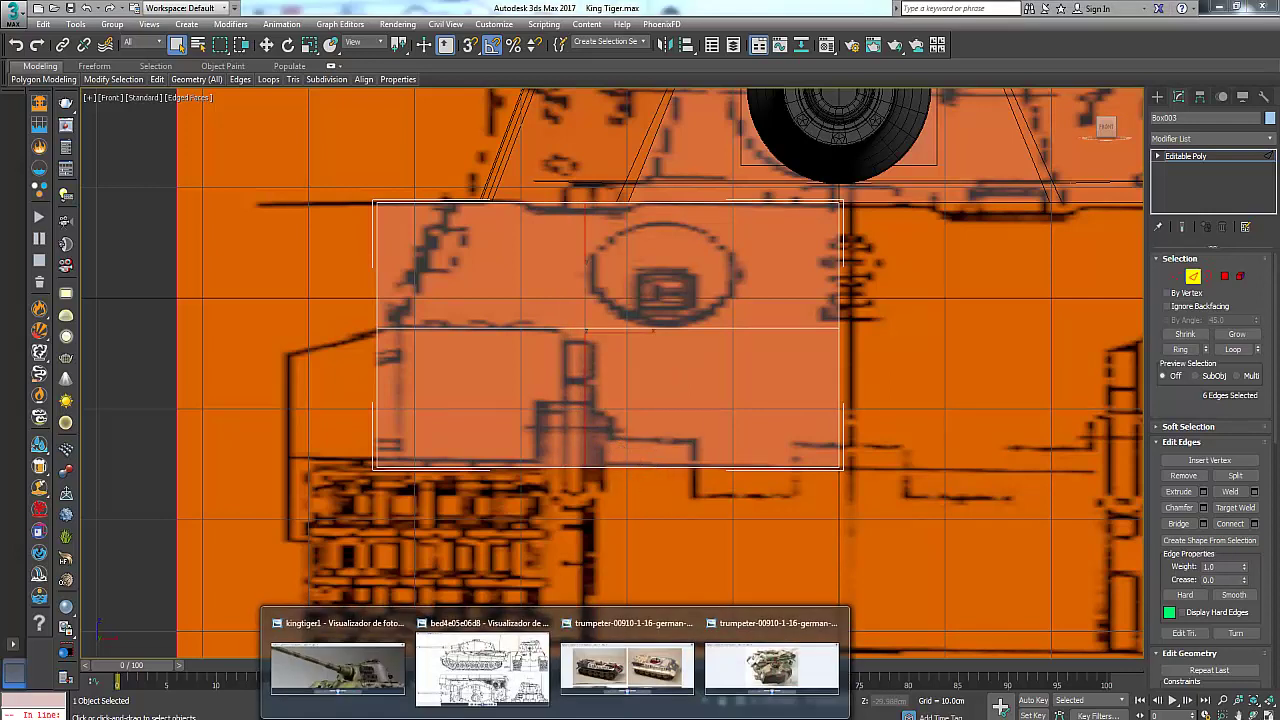
click(489, 700)
scroll(1012, 290, up, 3)
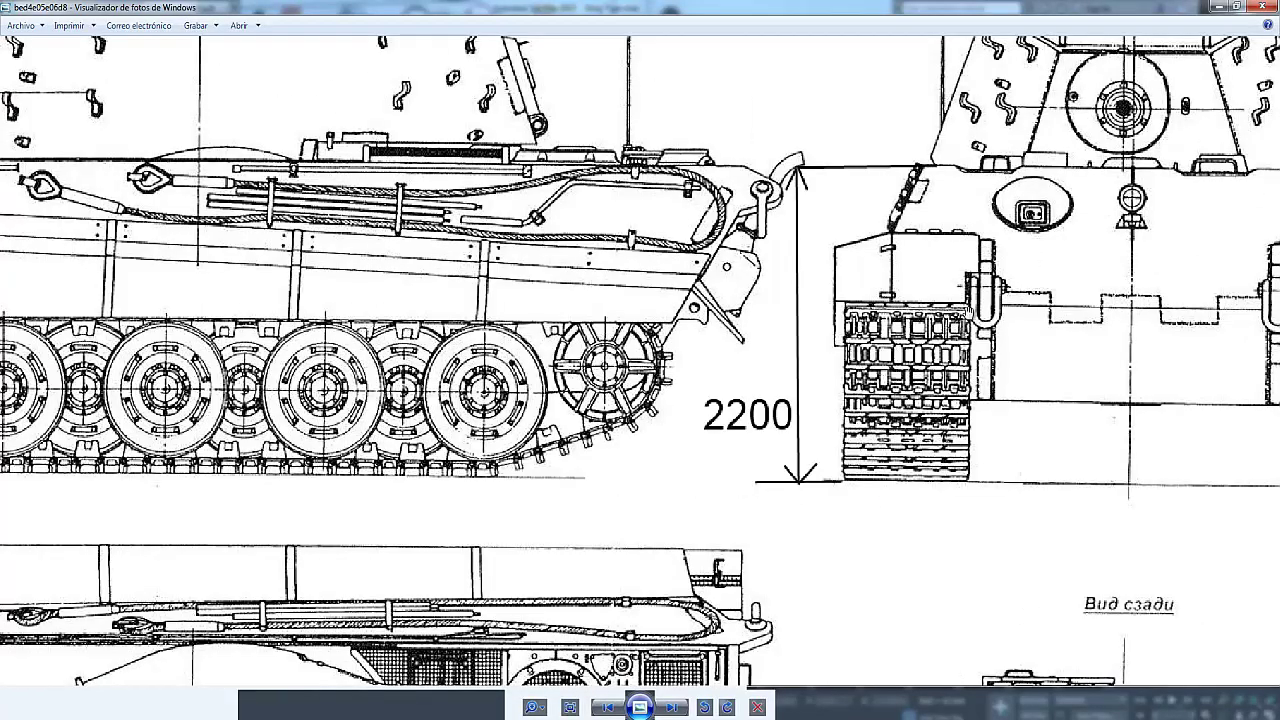
click(1218, 10)
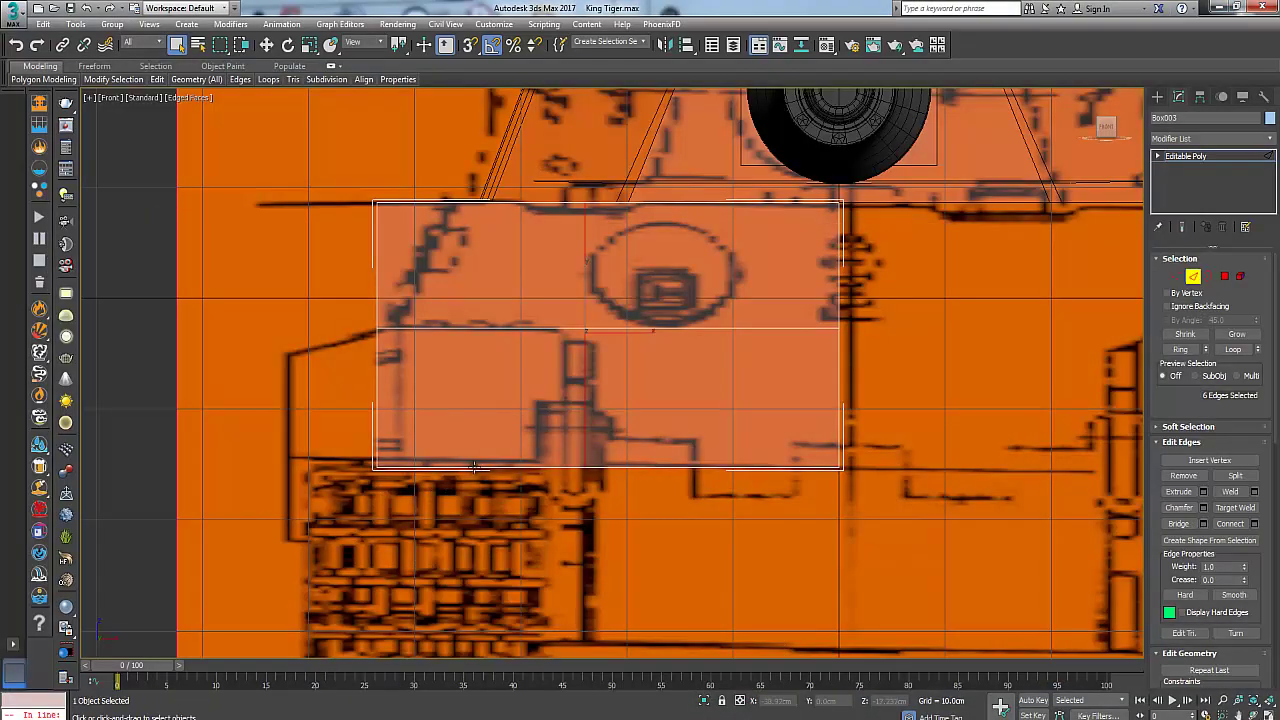
middle_drag(452, 428, 452, 439)
click(266, 45)
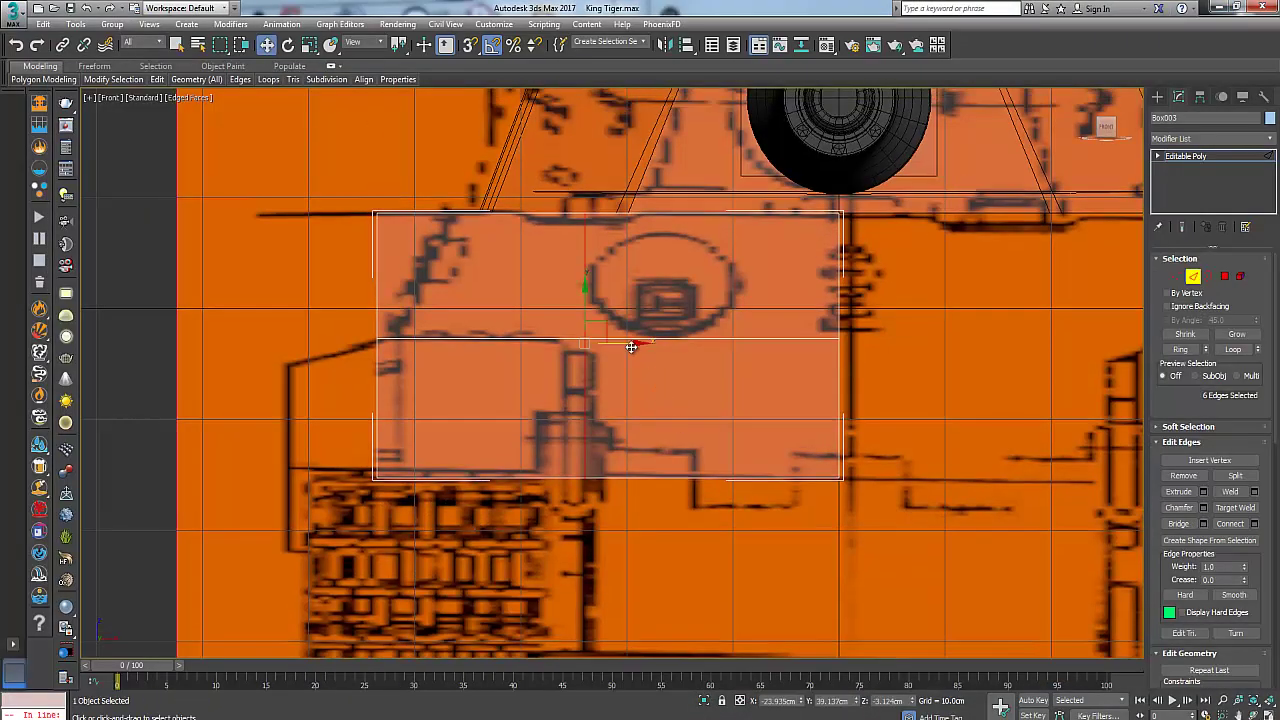
drag(618, 346, 595, 354)
scroll(598, 372, down, 2)
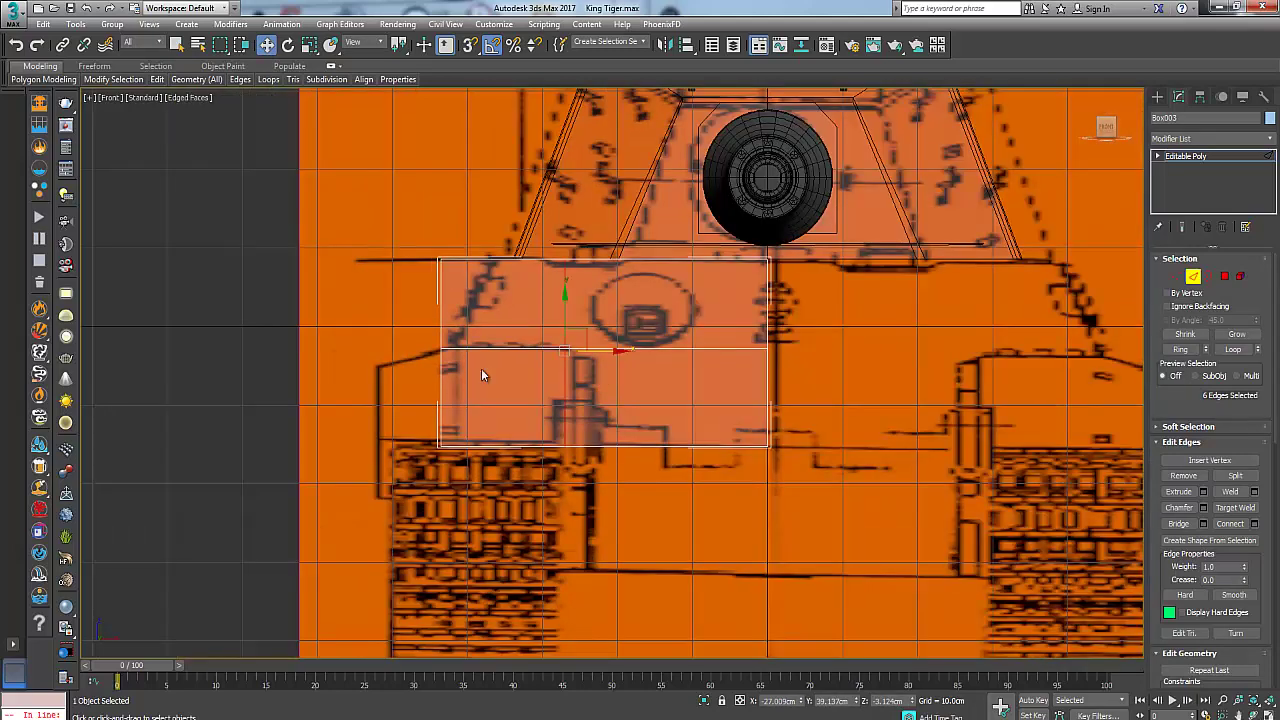
Move the half hull's outer top vertices inward in the front view to form the slanted upper side along the blueprint
middle_drag(481, 278, 436, 332)
click(1175, 277)
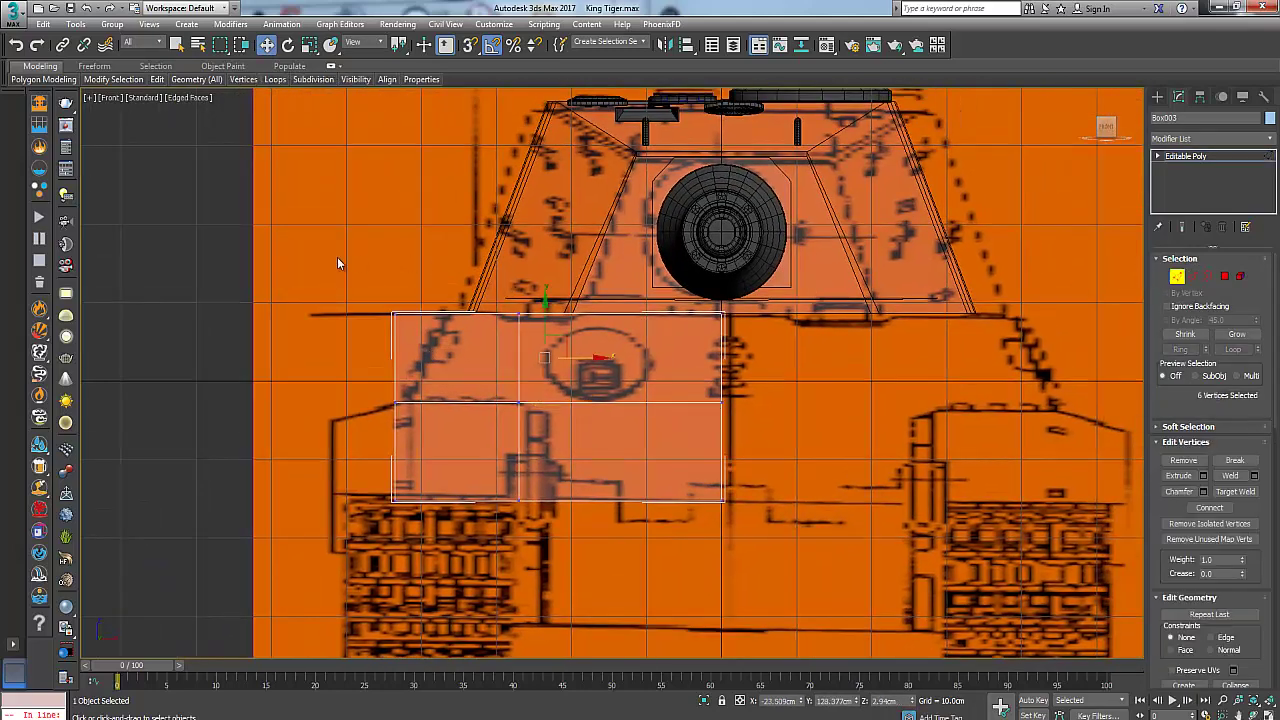
scroll(460, 299, up, 3)
drag(446, 328, 482, 343)
scroll(499, 369, down, 3)
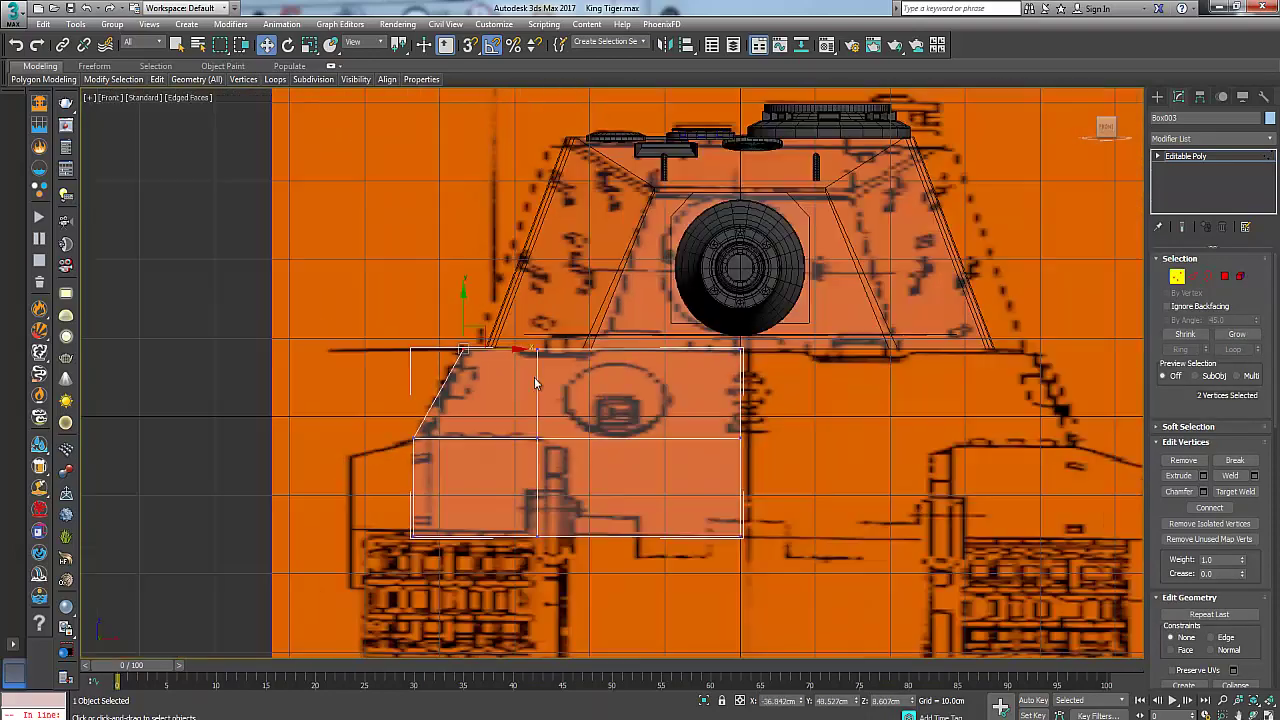
scroll(472, 468, up, 3)
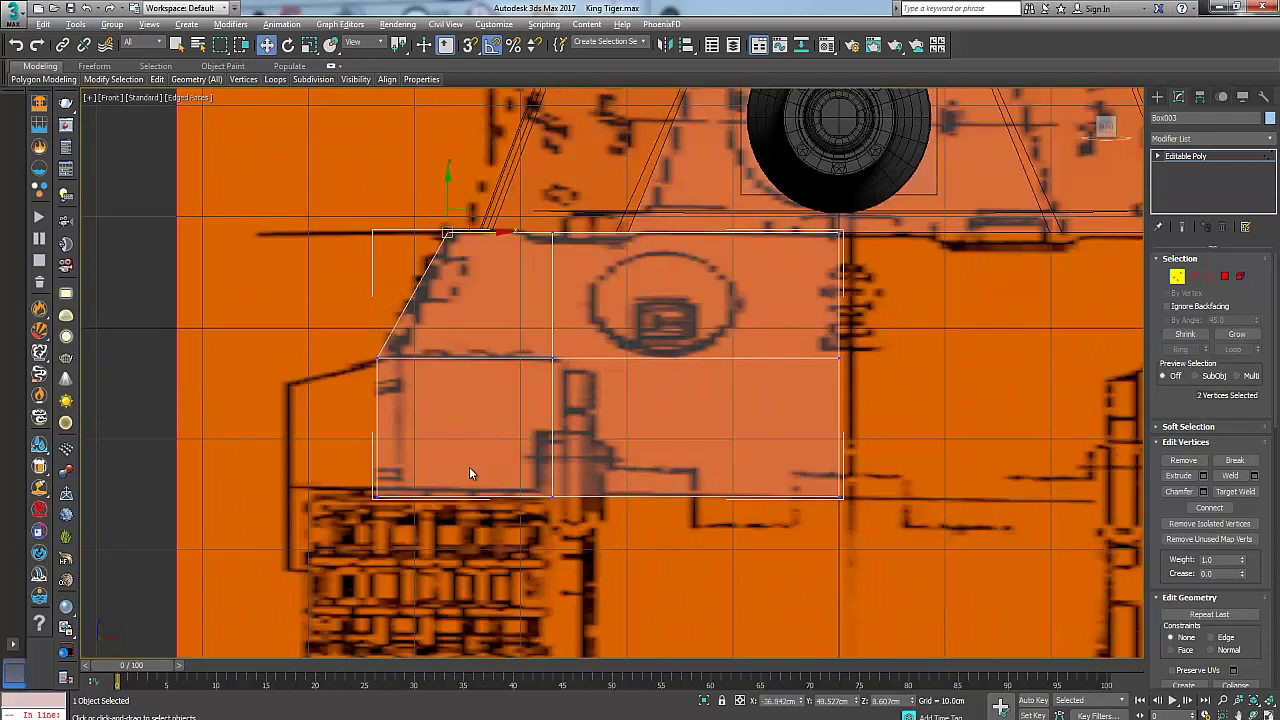
key(alt+w)
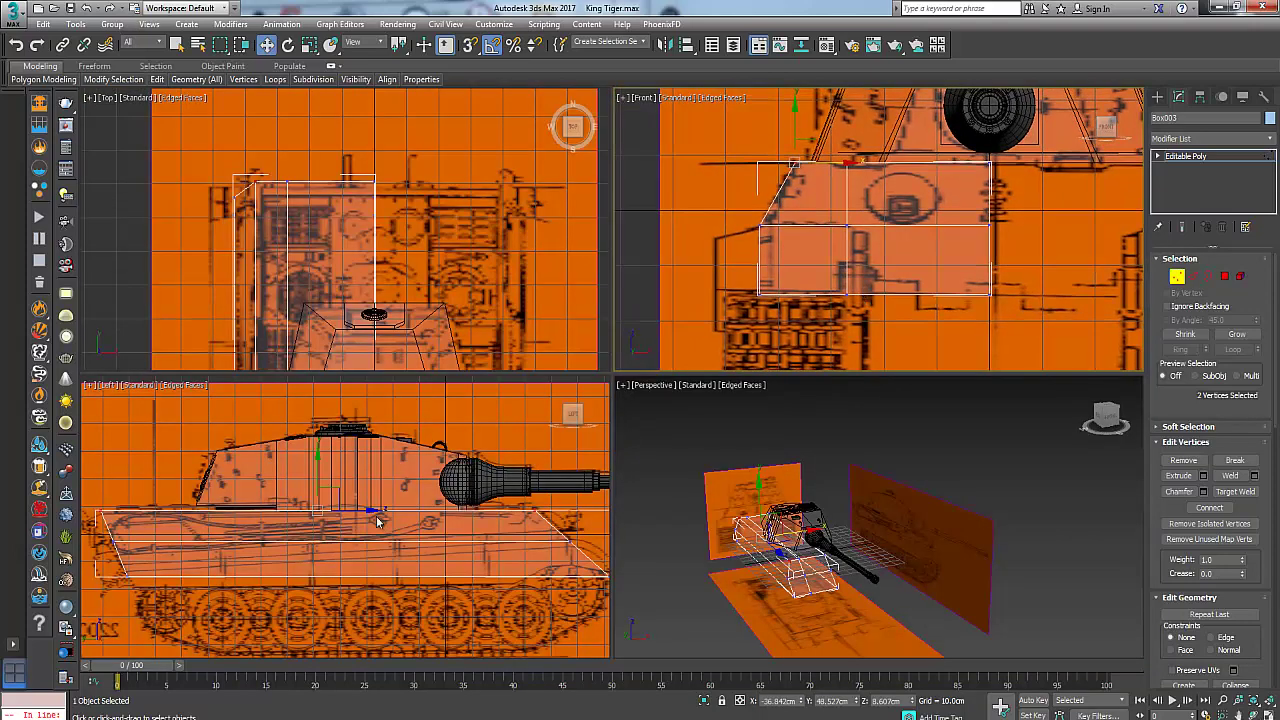
Select the half hull's outer lower block of polygons below the fender line in the front view and delete them
middle_drag(378, 520, 365, 510)
middle_drag(351, 241, 393, 223)
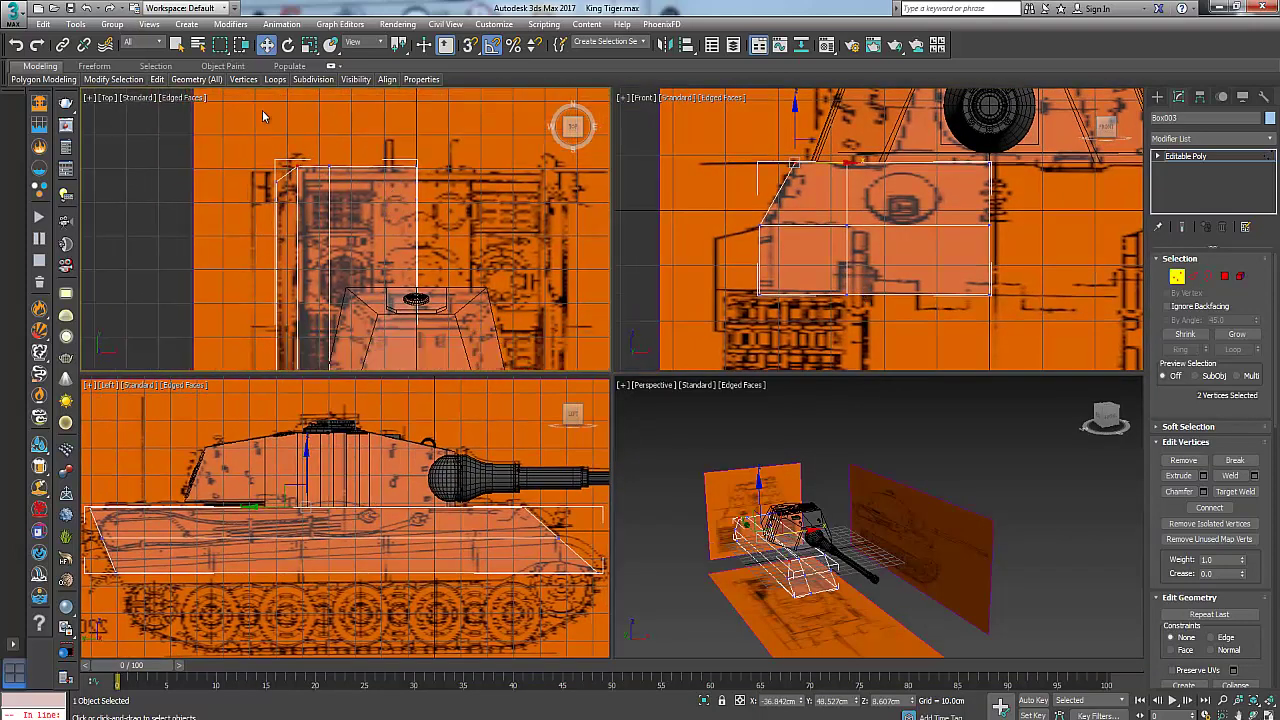
click(179, 47)
middle_drag(866, 285, 866, 277)
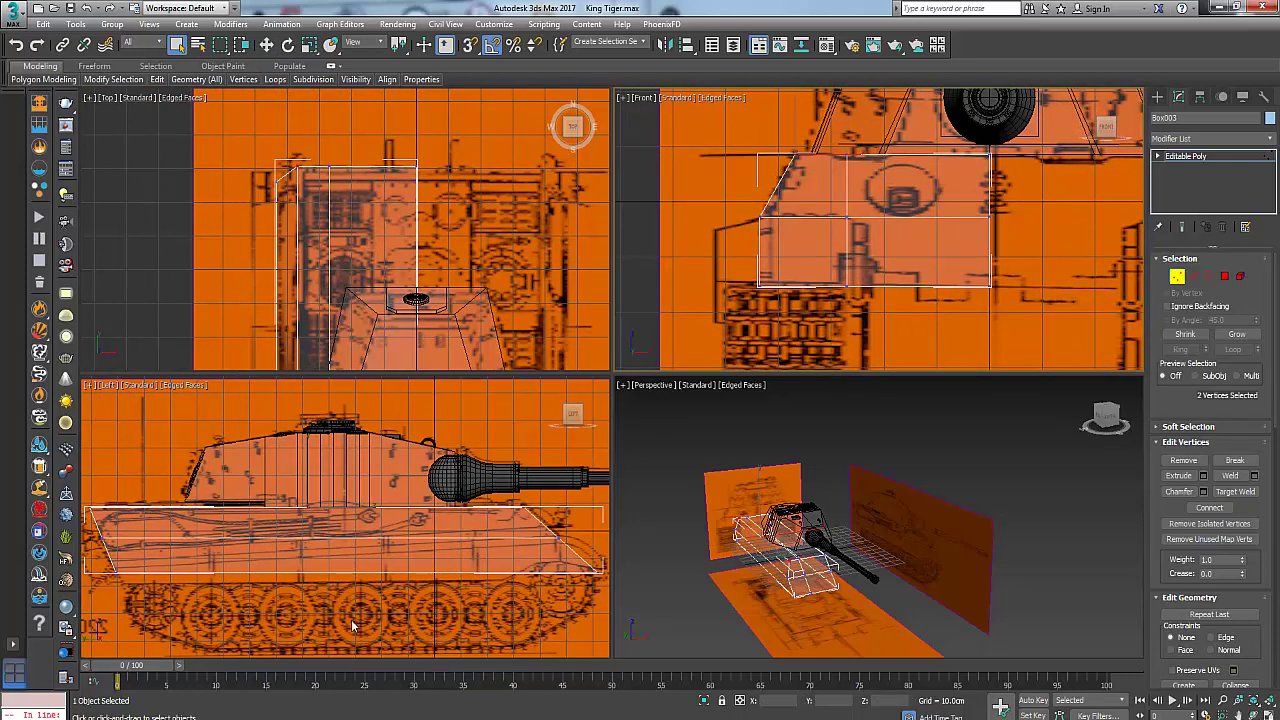
mouse_move(359, 596)
middle_down()
mouse_move(402, 597)
mouse_move(363, 597)
middle_up()
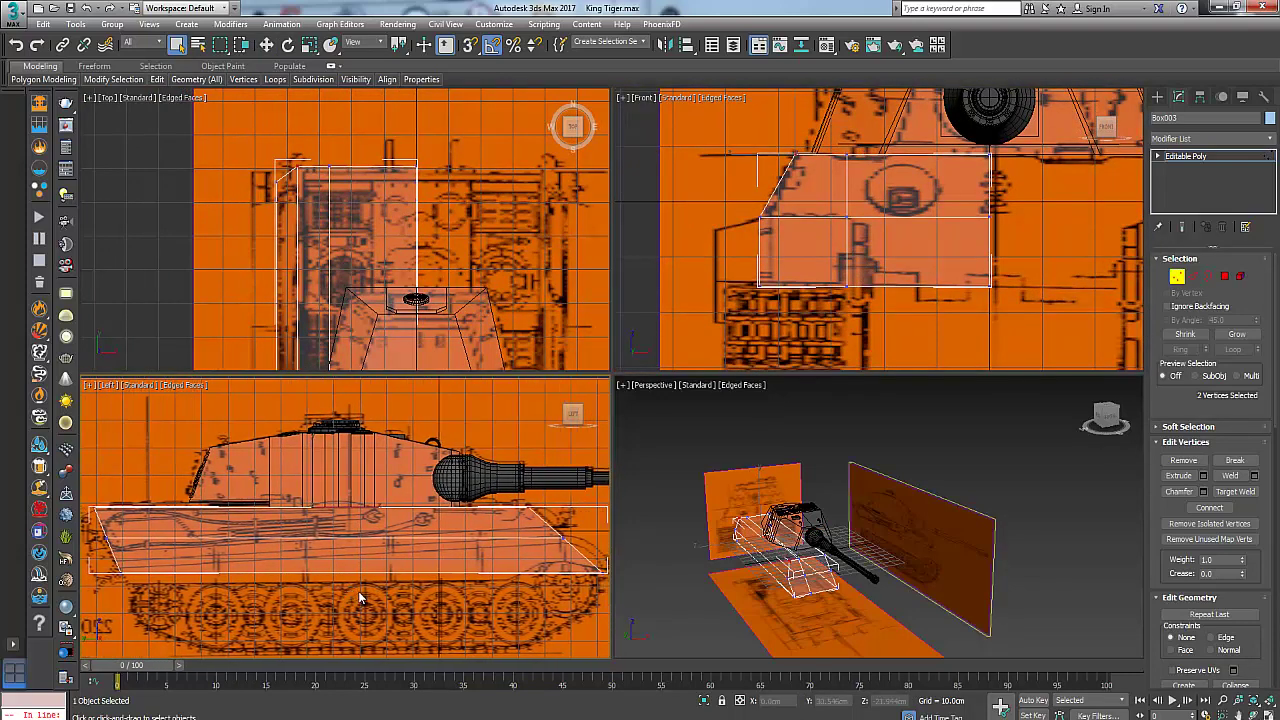
click(1226, 277)
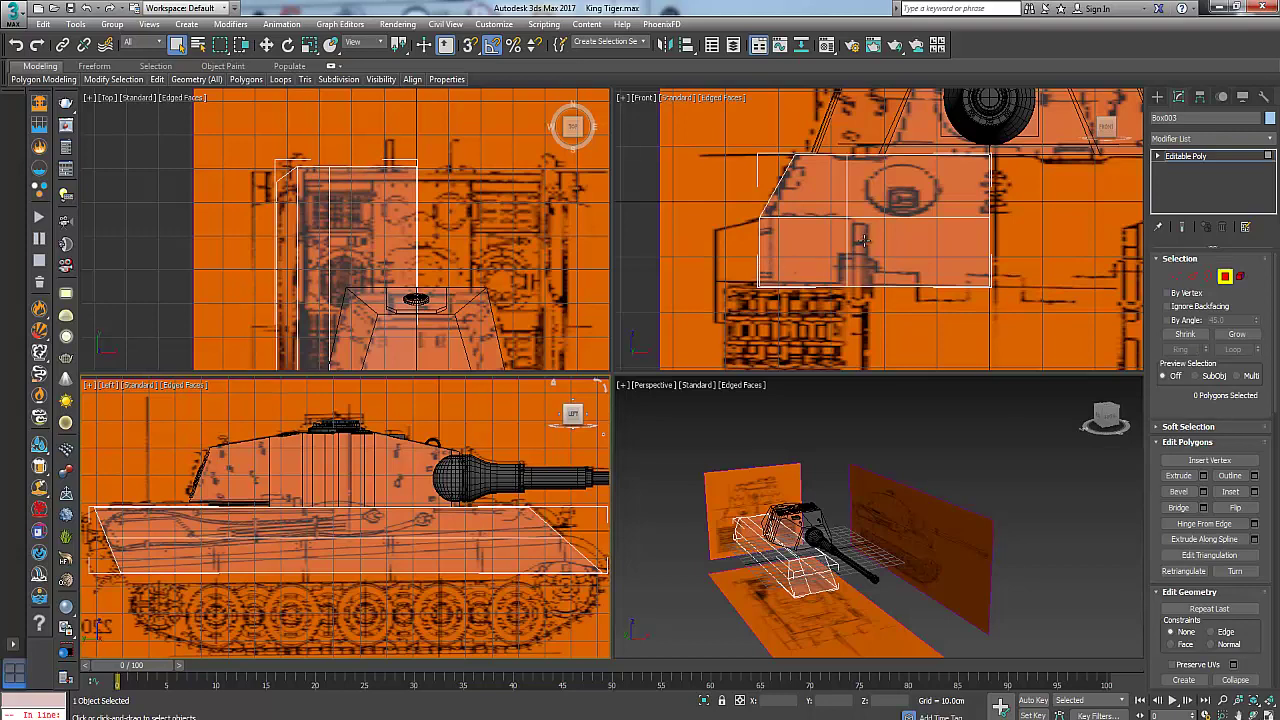
middle_drag(855, 240, 842, 244)
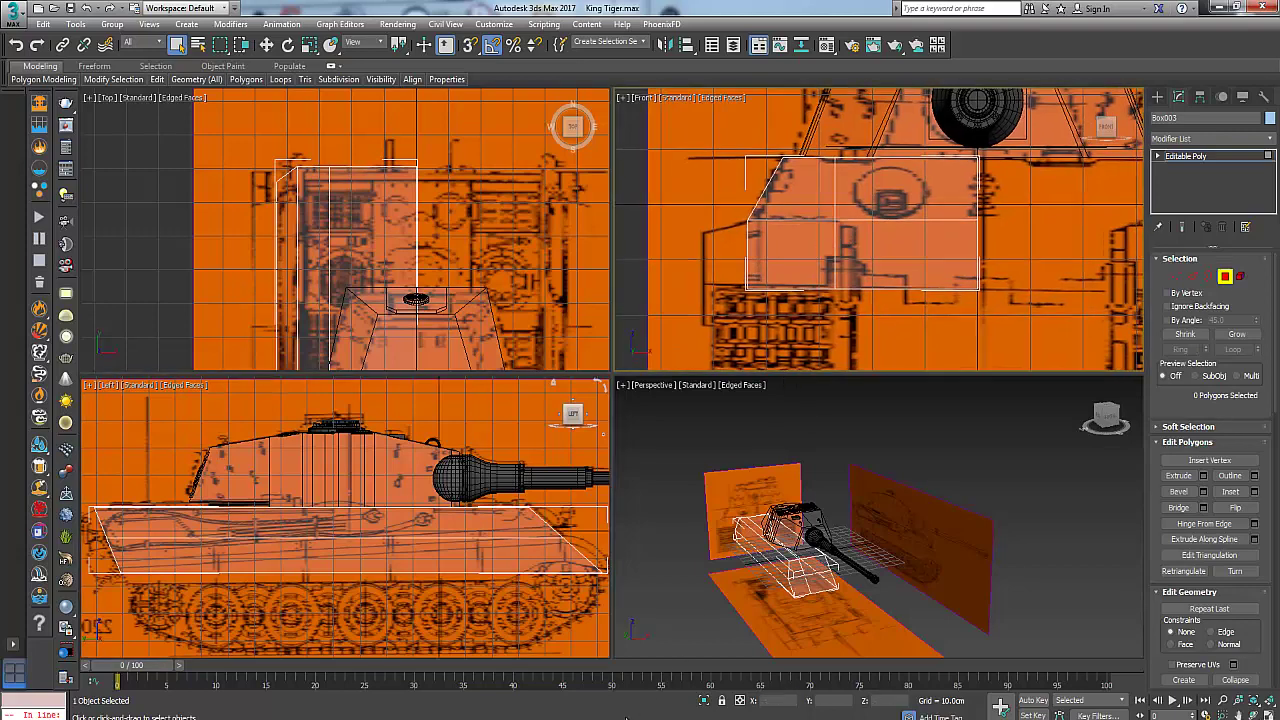
click(626, 718)
click(1090, 370)
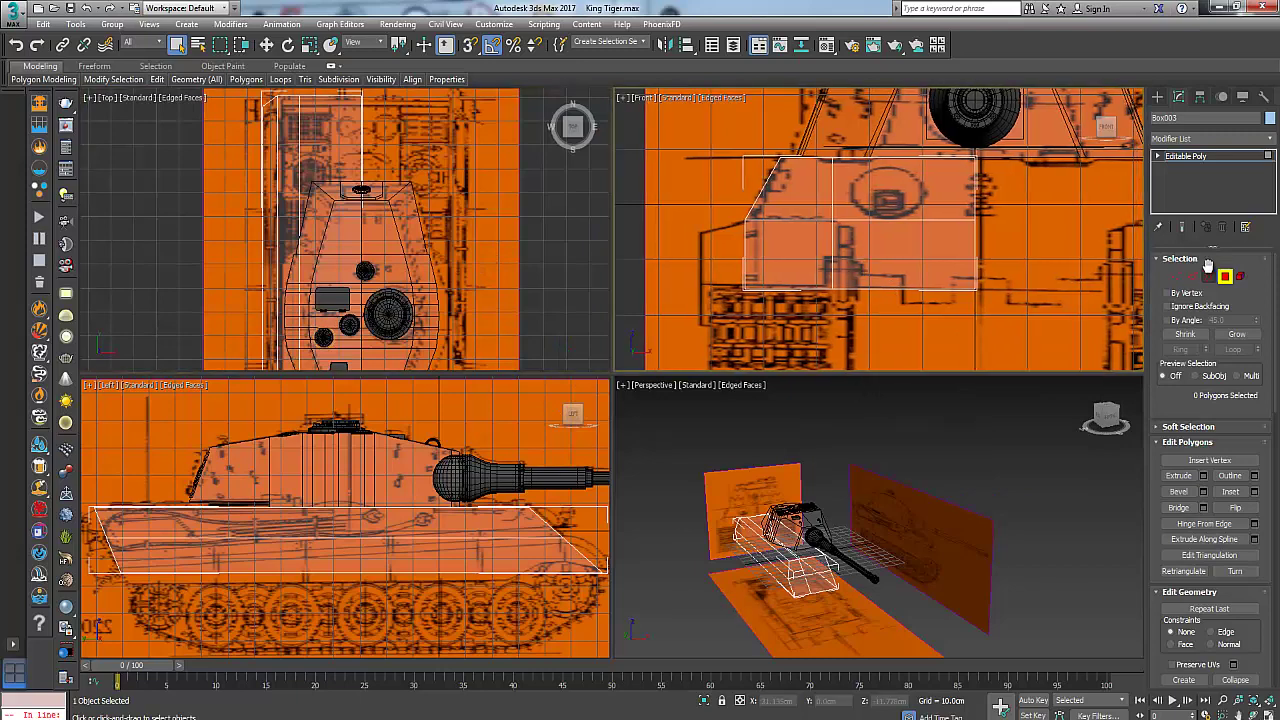
click(755, 265)
drag(704, 268, 782, 297)
scroll(775, 565, up, 6)
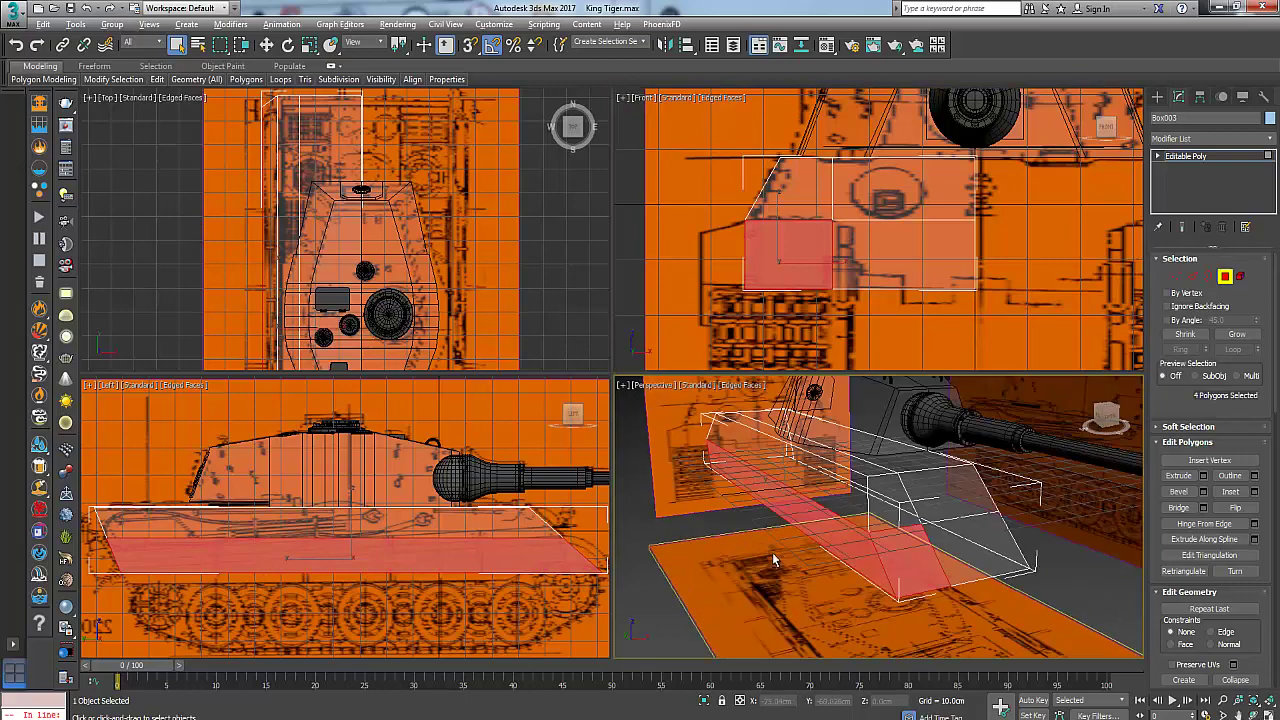
alt+middle_drag(772, 554, 834, 543)
scroll(836, 542, down, 2)
key(Delete)
scroll(840, 540, down, 1)
scroll(895, 516, up, 1)
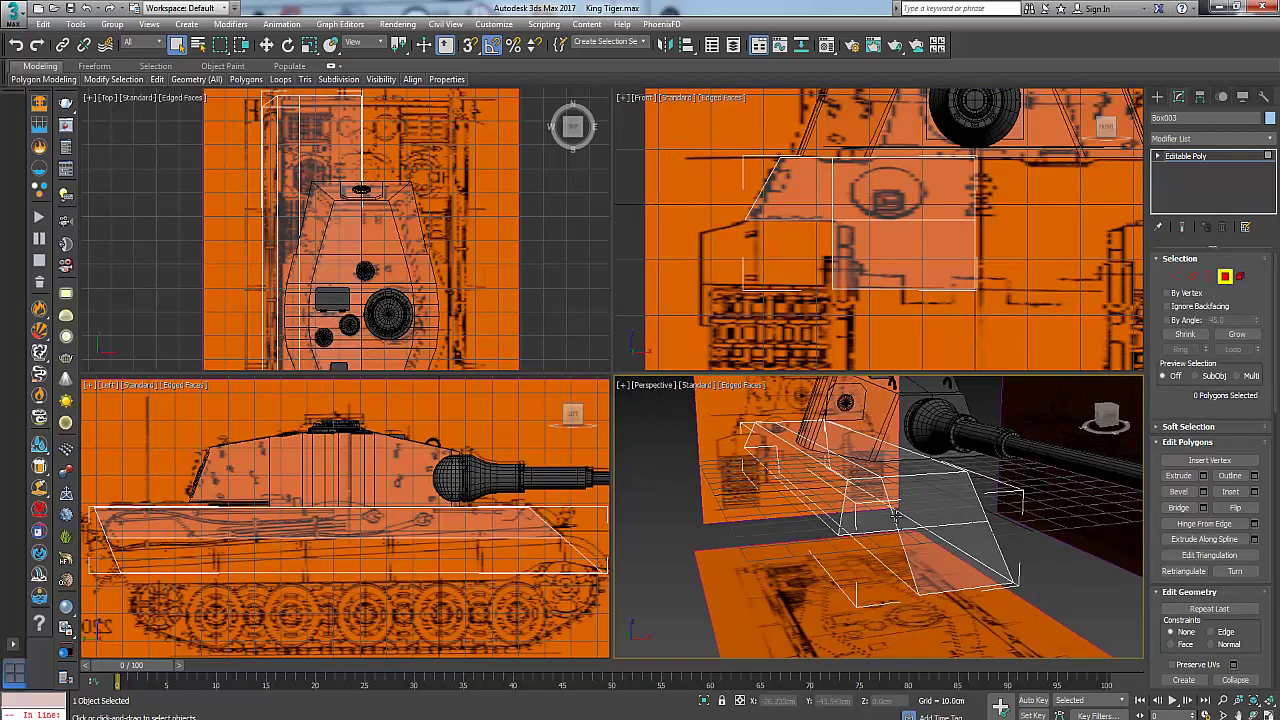
Assign the dark grey material 03 - Default to the half hull
key(m)
click(236, 180)
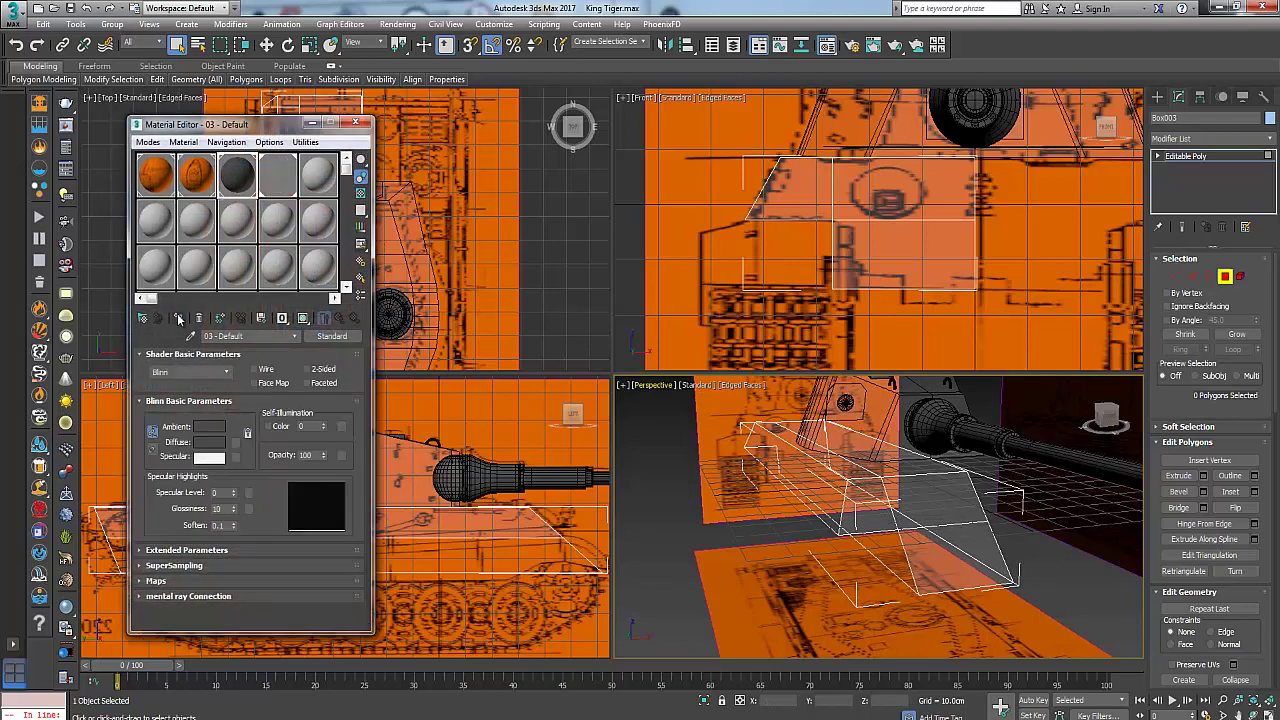
click(178, 318)
click(356, 123)
Extend the front edge beneath the slanted upper side backward as a copied edge, forming the sponson's underside along the hull
alt+middle_drag(855, 484, 858, 401)
key(alt+w)
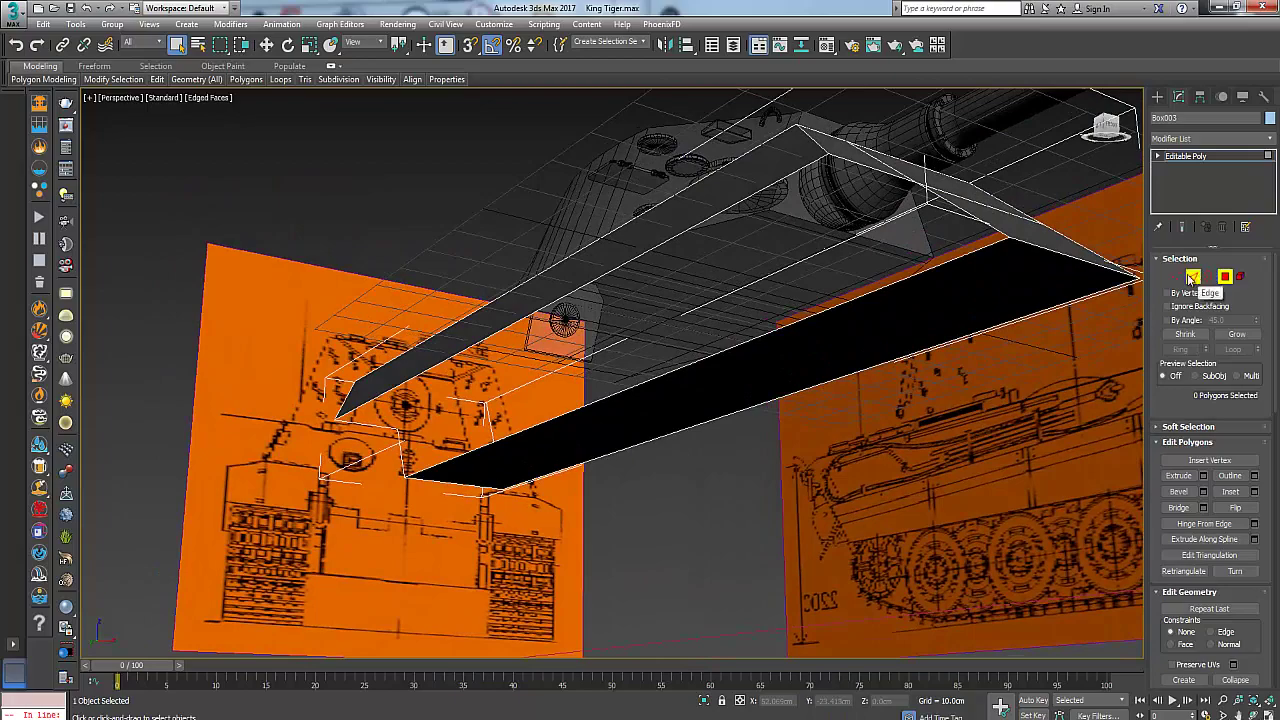
click(1193, 277)
middle_drag(902, 236, 815, 340)
click(879, 246)
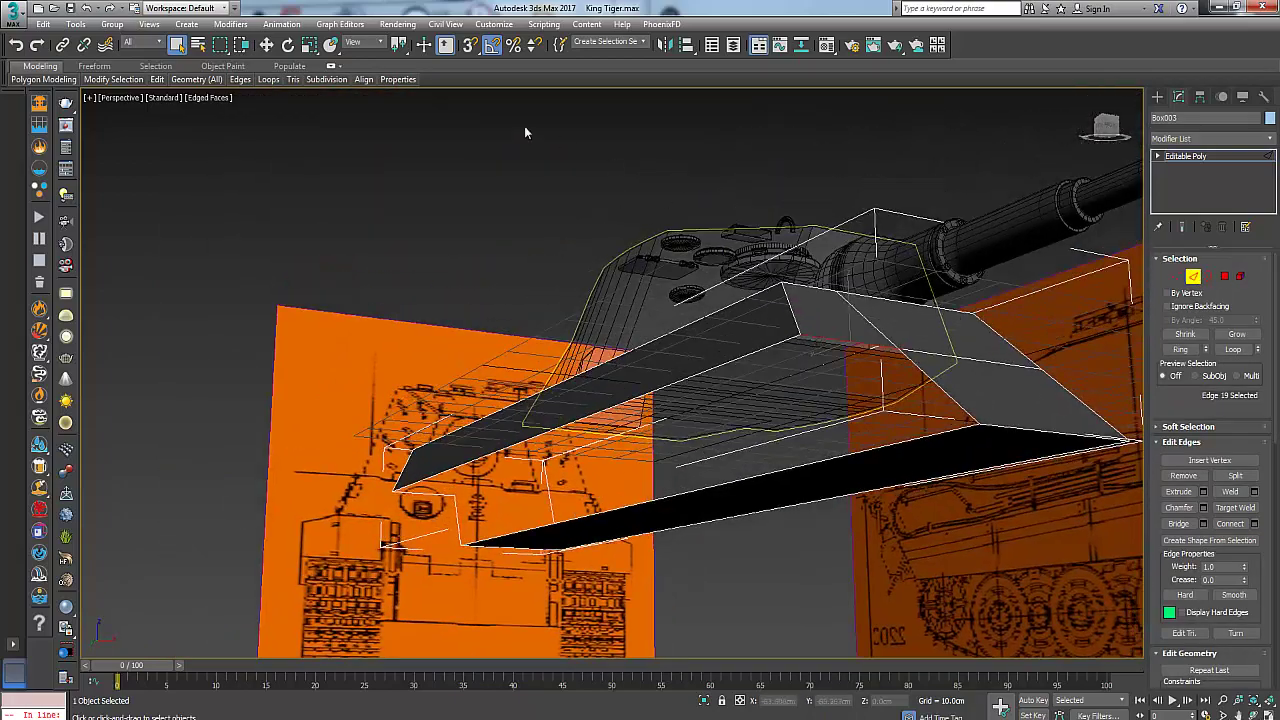
click(266, 45)
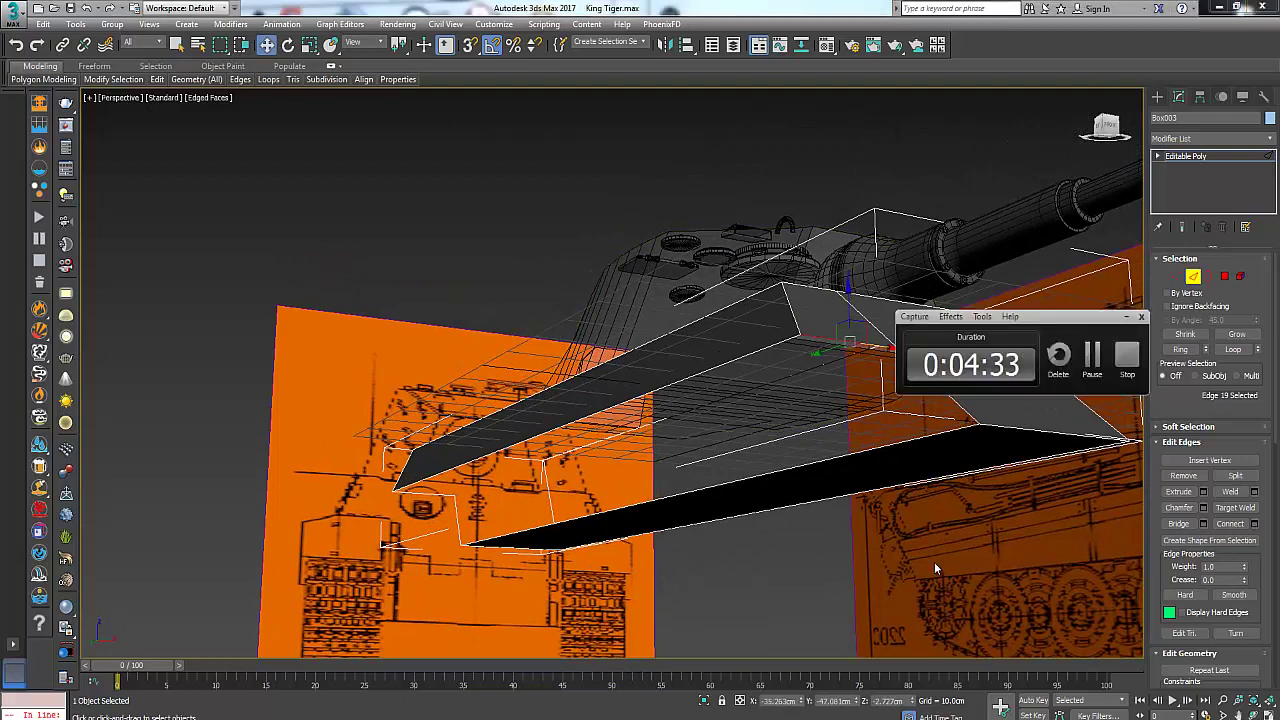
alt+middle_drag(894, 428, 905, 404)
key(alt+w)
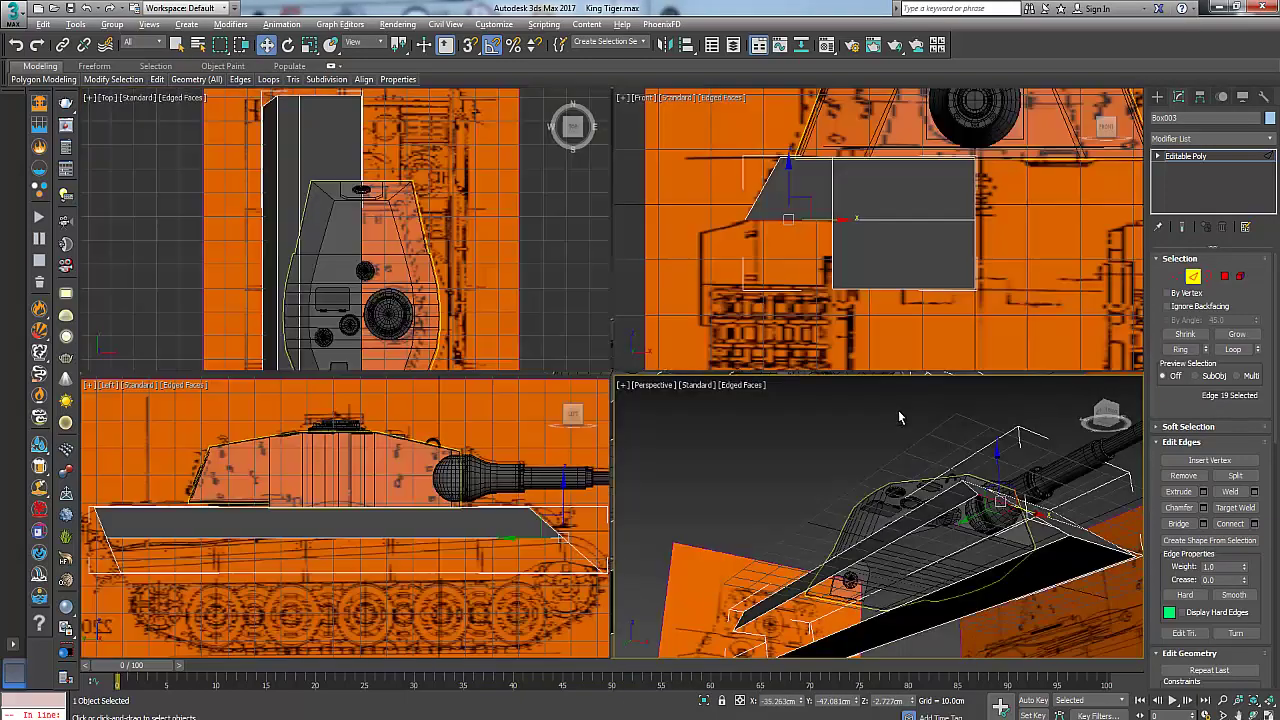
alt+middle_drag(895, 473, 875, 460)
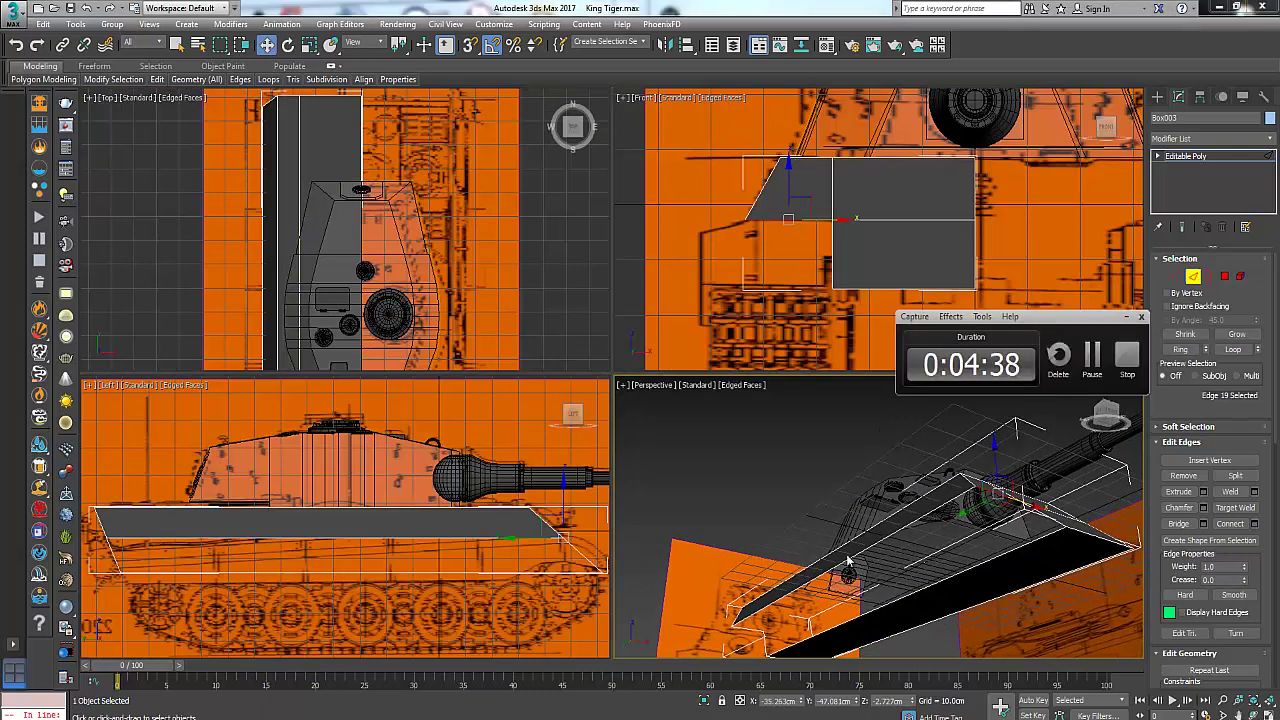
alt+middle_drag(1013, 503, 876, 513)
middle_drag(564, 531, 565, 533)
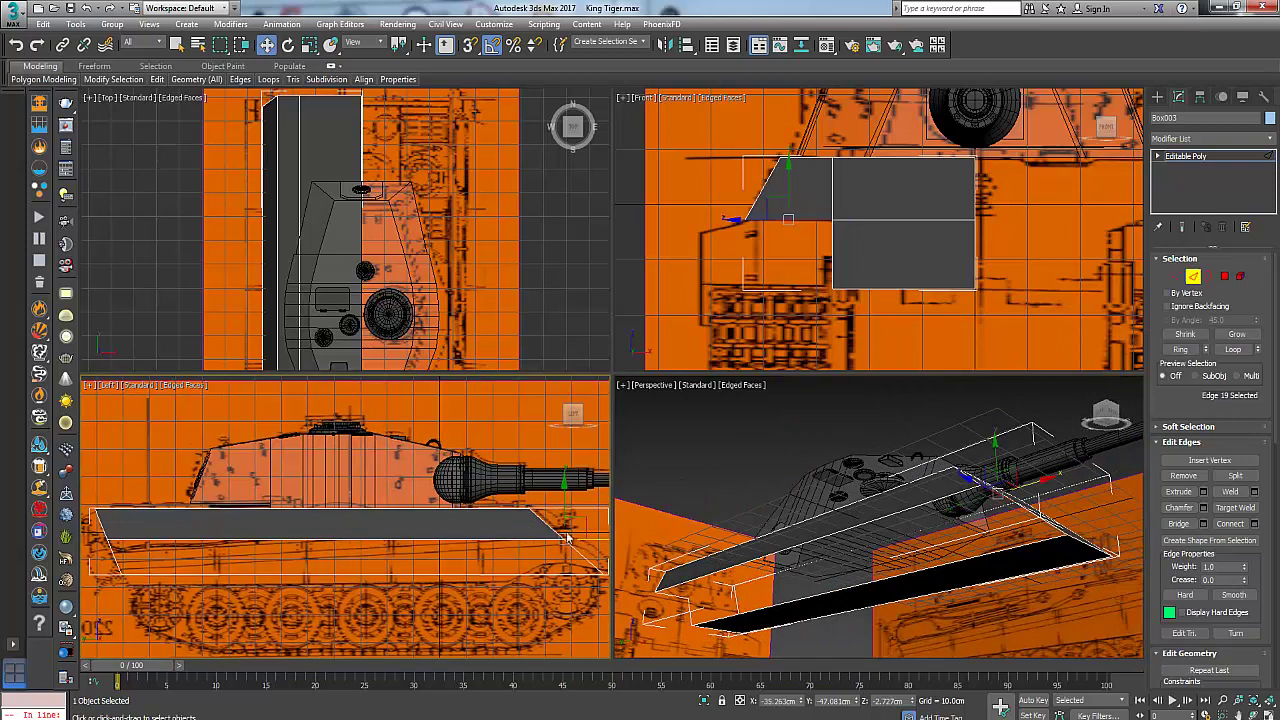
middle_drag(901, 561, 911, 529)
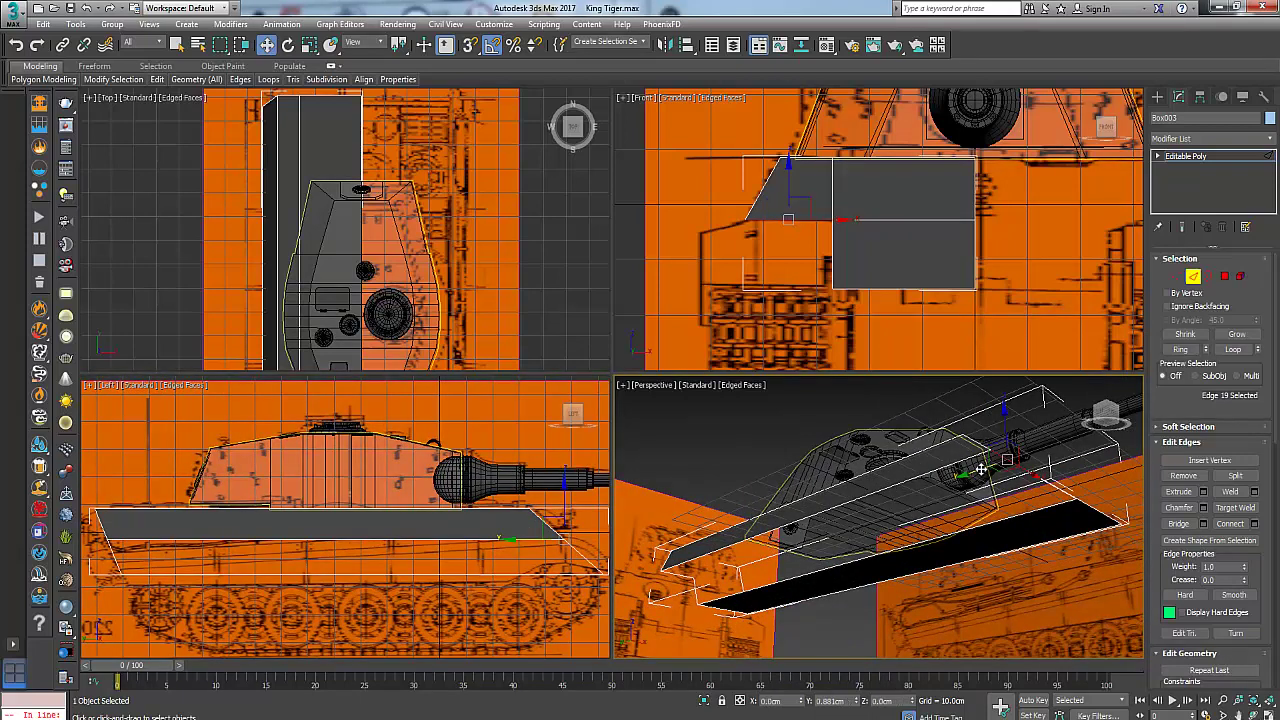
shift+drag(981, 470, 662, 594)
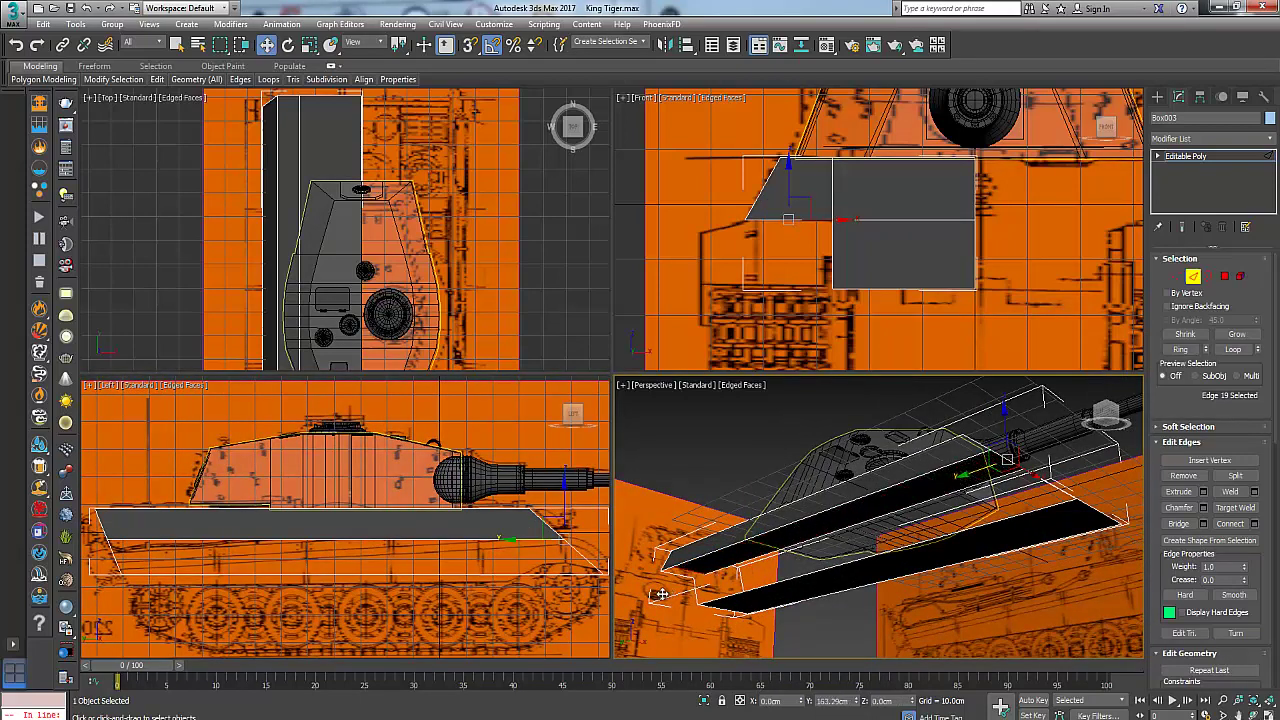
Move the underside's copied edge farther back until it lies close to the hull's rear edge
middle_drag(727, 554, 798, 544)
key(alt+w)
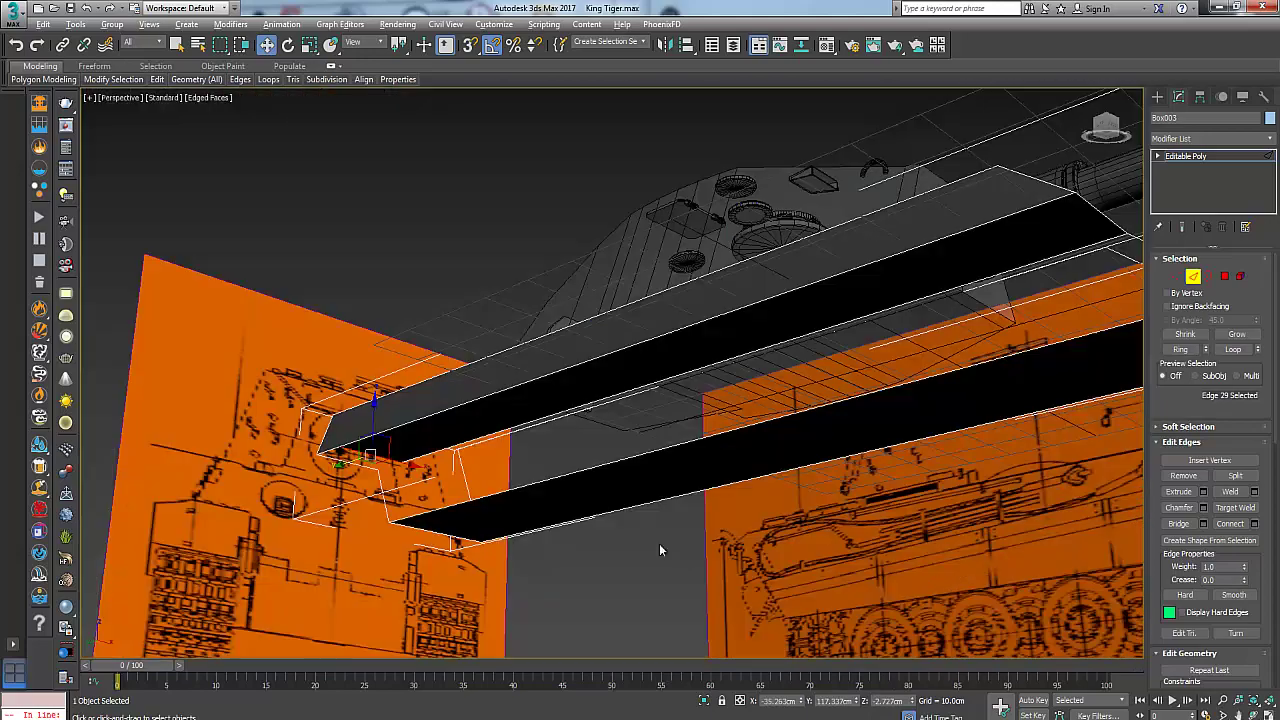
alt+middle_drag(360, 388, 555, 388)
middle_drag(370, 432, 481, 466)
scroll(428, 463, up, 4)
scroll(430, 461, down, 1)
drag(611, 487, 399, 470)
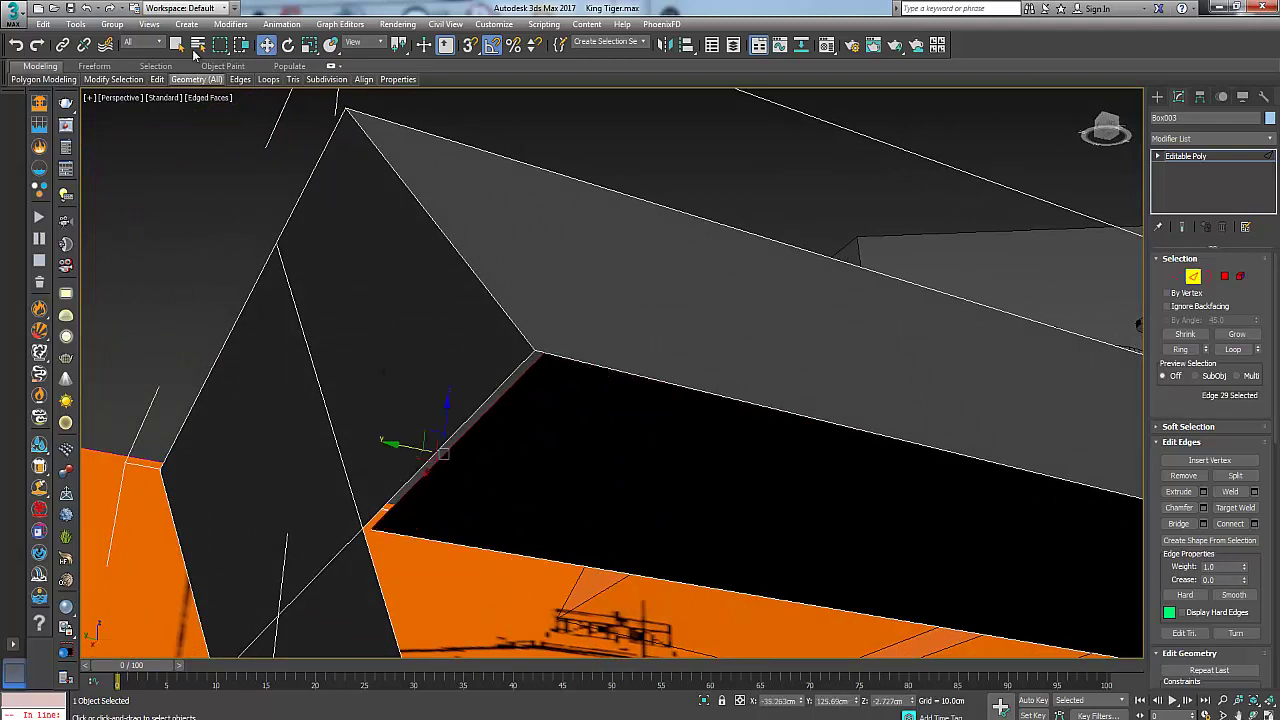
Target-weld the underside's two loose rear vertices to the matching corners of the hull's rear face
click(176, 46)
click(1176, 276)
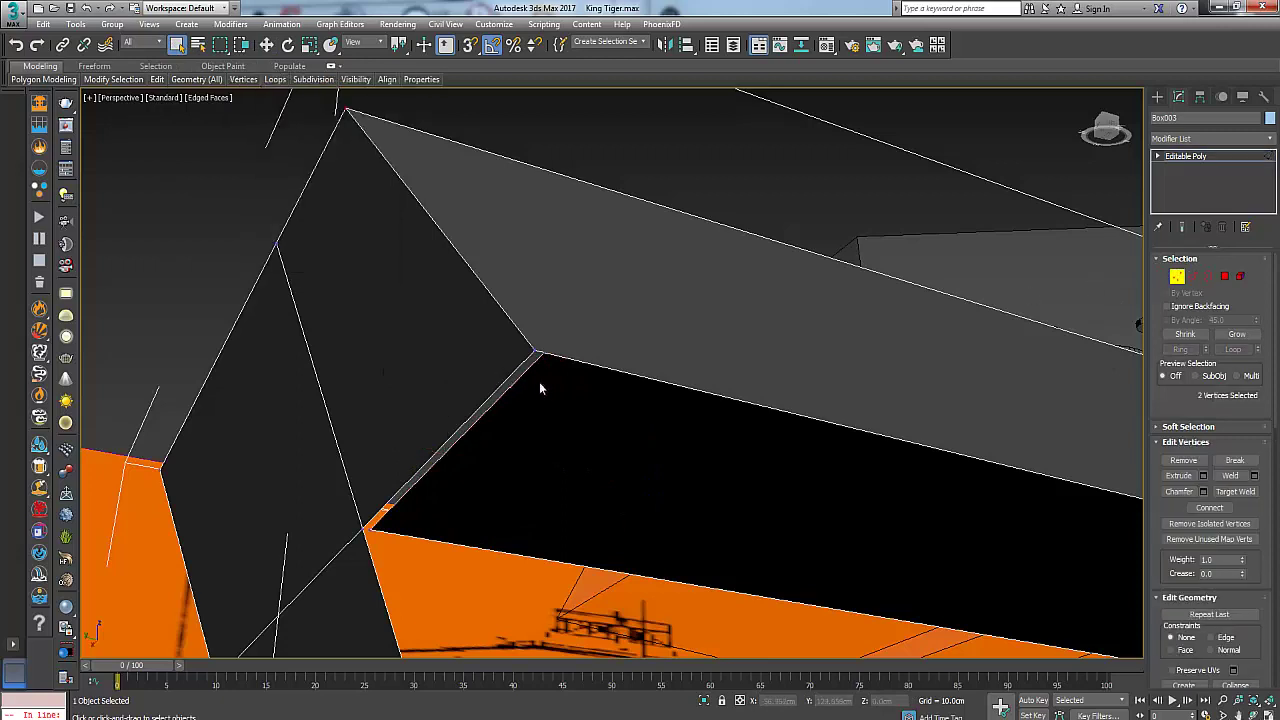
right_click(548, 364)
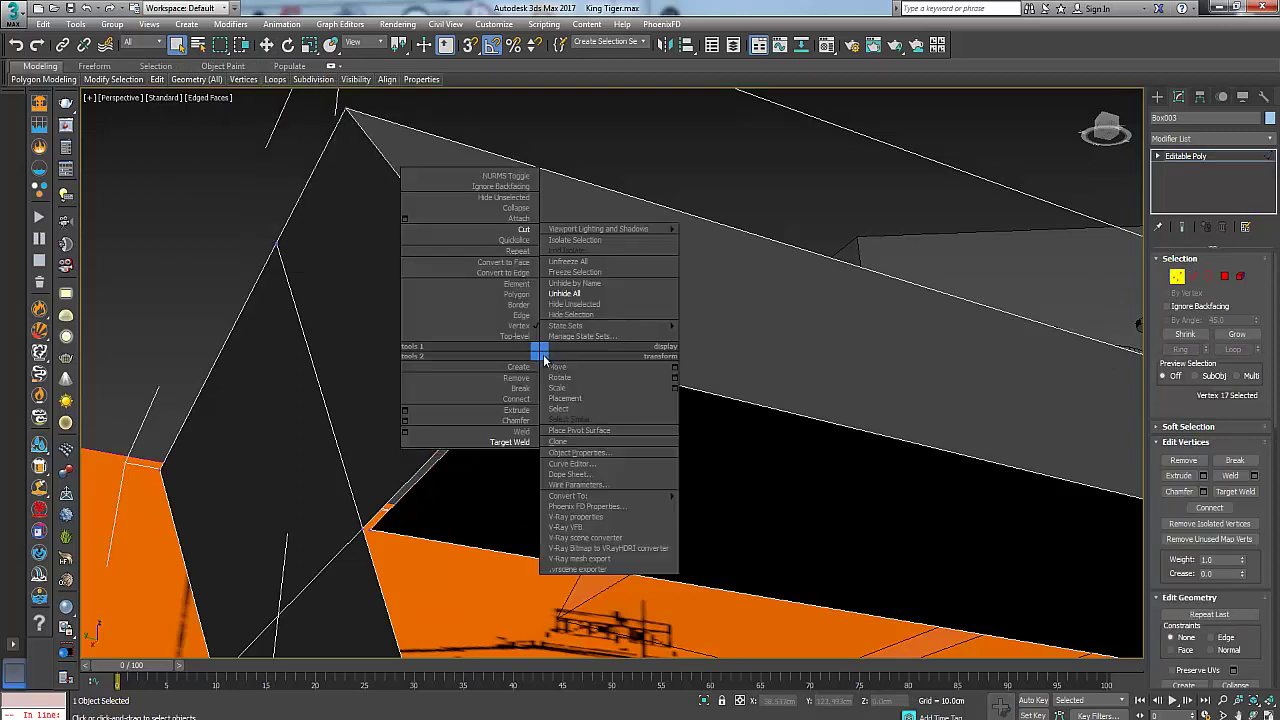
click(508, 442)
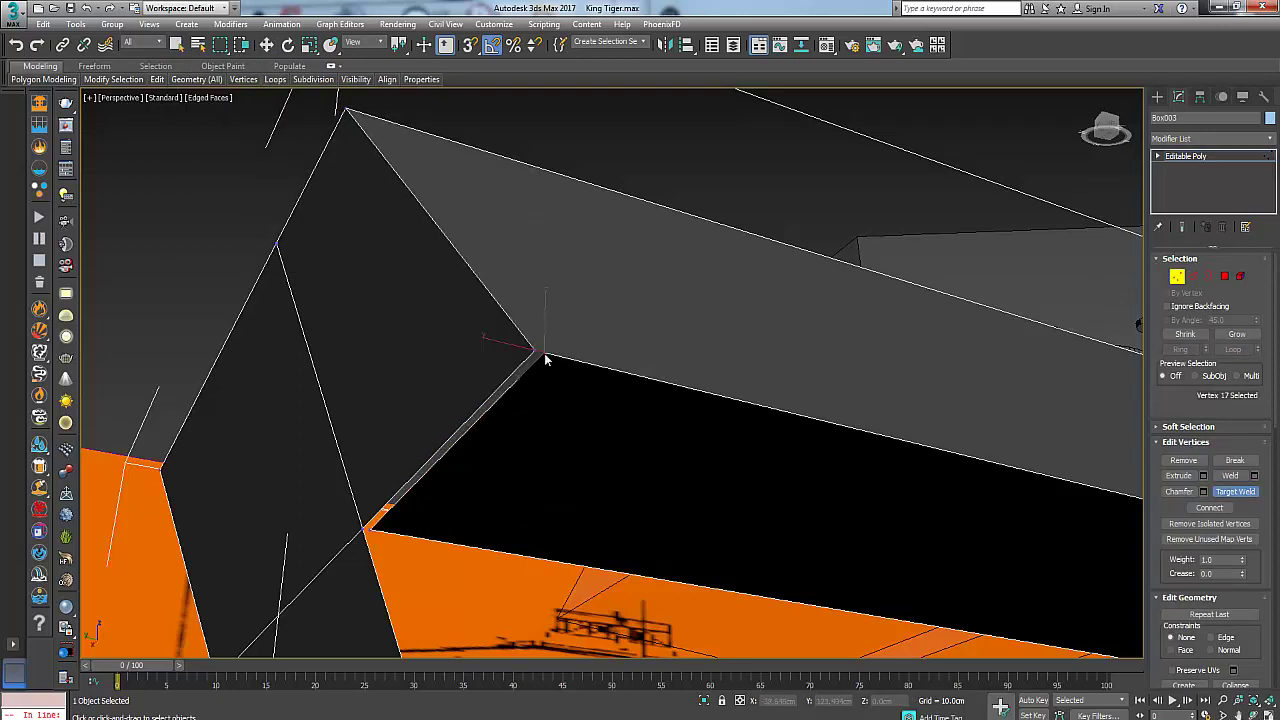
click(535, 351)
middle_drag(465, 480, 506, 448)
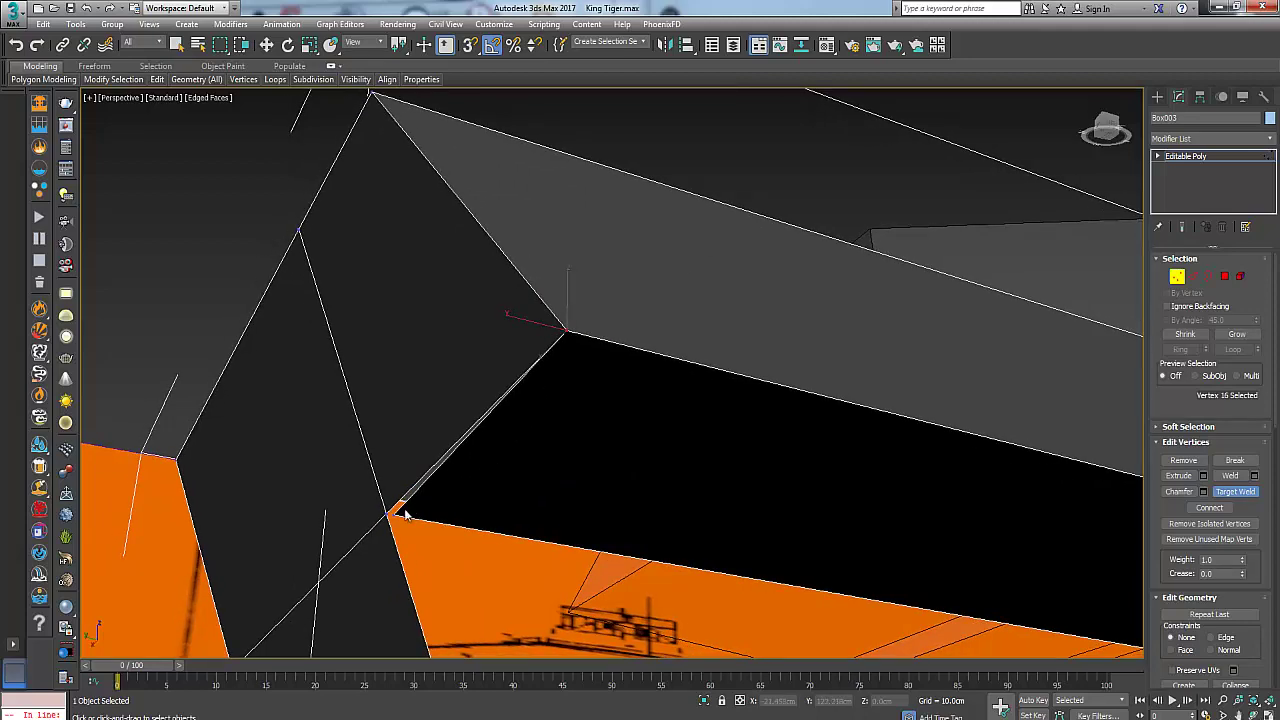
click(384, 514)
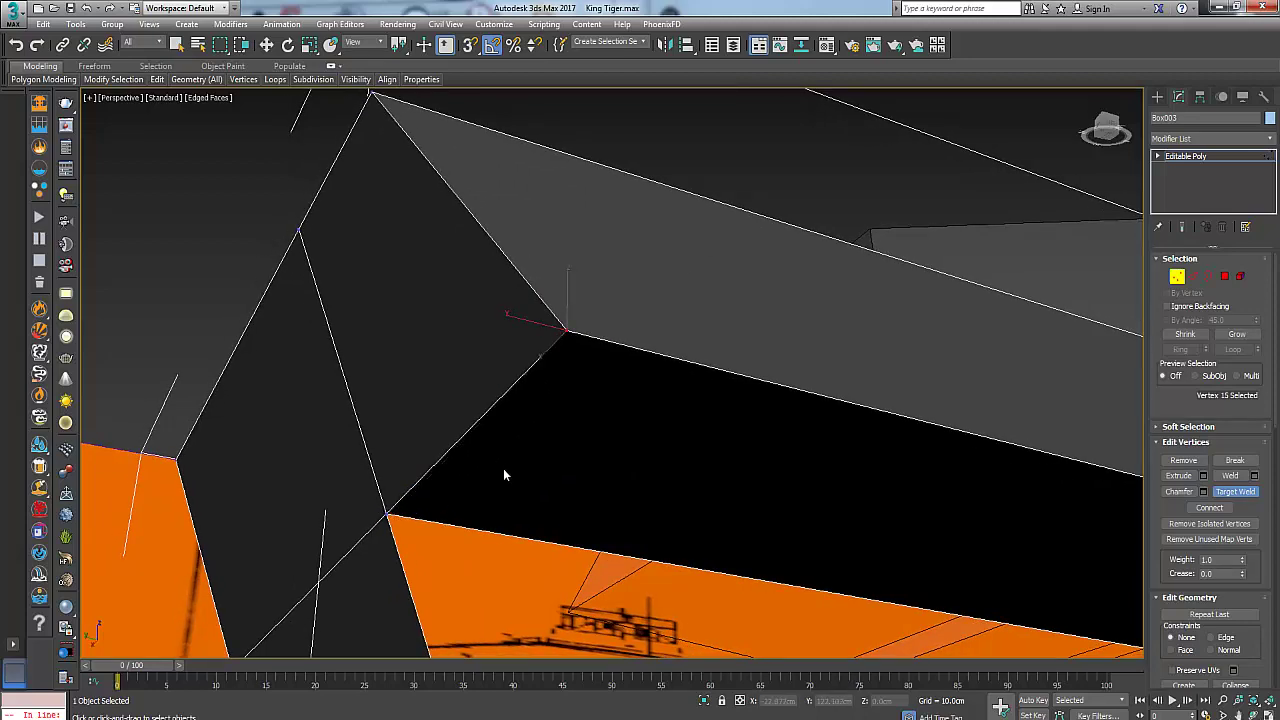
right_click(558, 437)
Extend the lower hull's open slanted front edge backward to the rear as a copied edge, forming the inner side wall
middle_drag(480, 386, 412, 368)
scroll(486, 386, down, 4)
scroll(488, 386, down, 3)
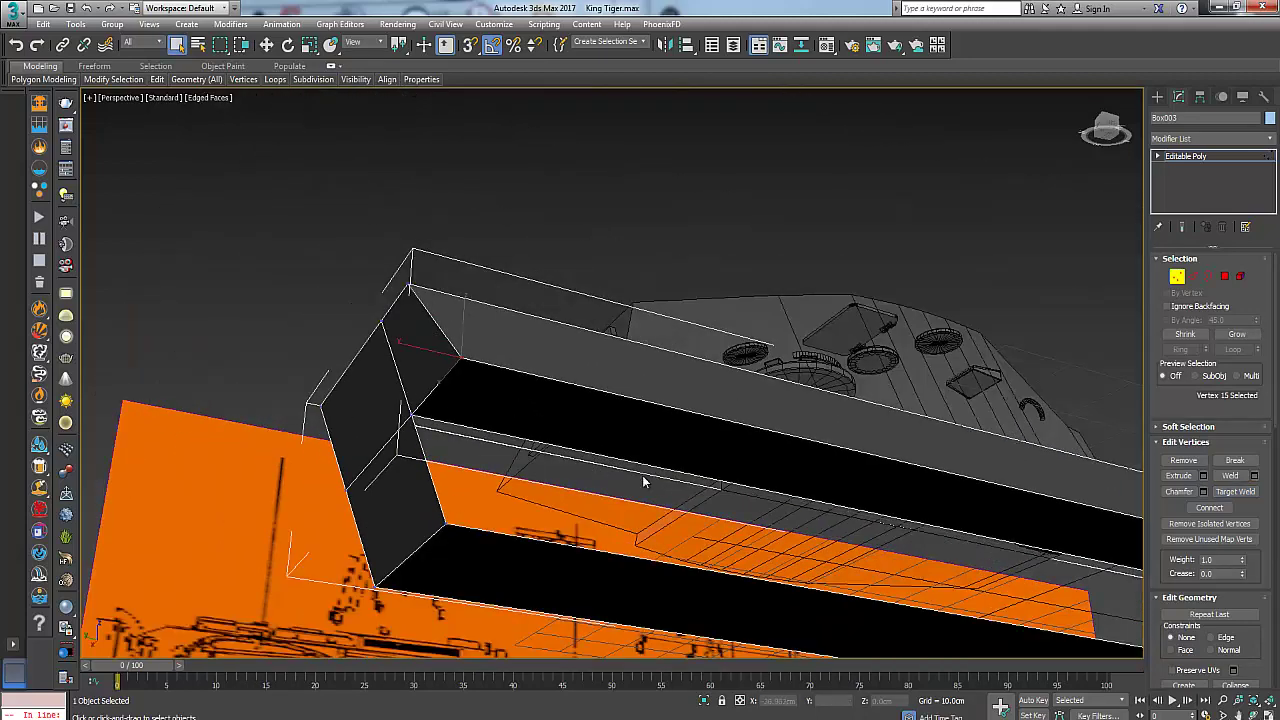
alt+middle_drag(715, 497, 668, 492)
scroll(814, 423, down, 5)
alt+middle_drag(814, 423, 808, 454)
middle_drag(855, 407, 835, 413)
scroll(1010, 373, up, 4)
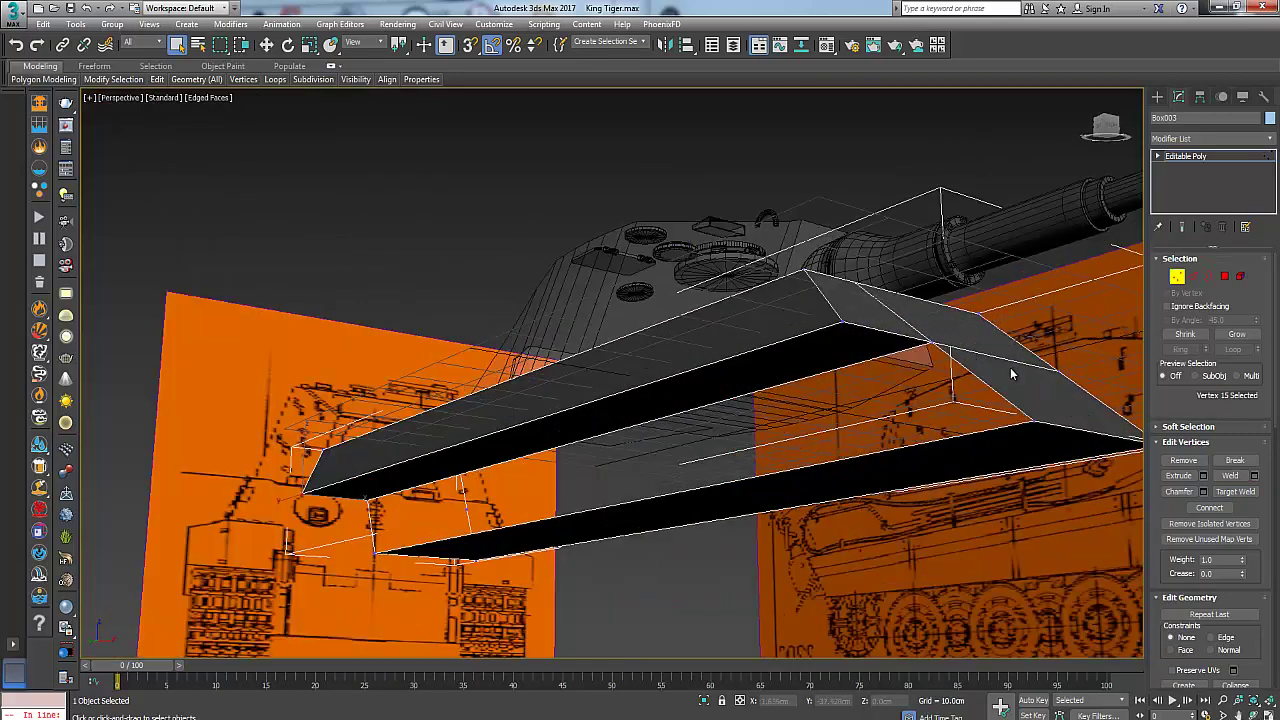
click(1194, 277)
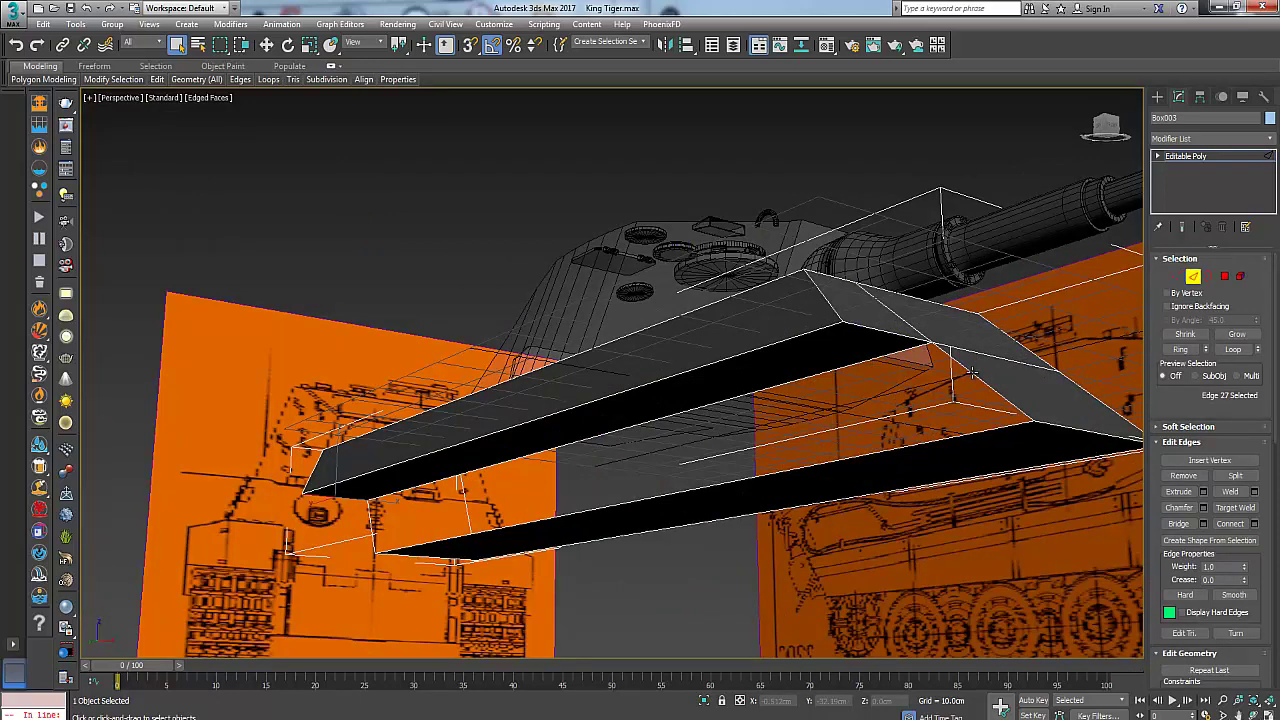
click(972, 373)
click(266, 45)
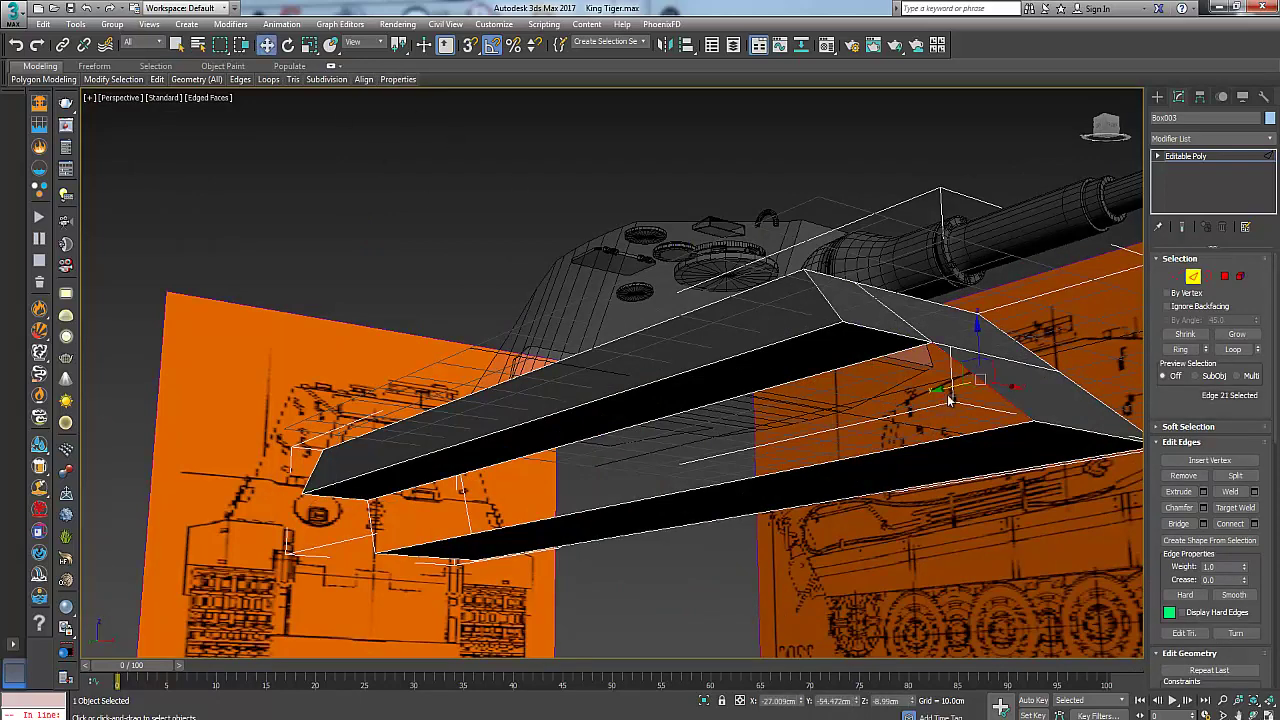
shift+drag(948, 387, 363, 528)
Target-weld the inner side wall's two loose vertices to the rear face corners and leave vertex editing
alt+middle_drag(521, 478, 770, 482)
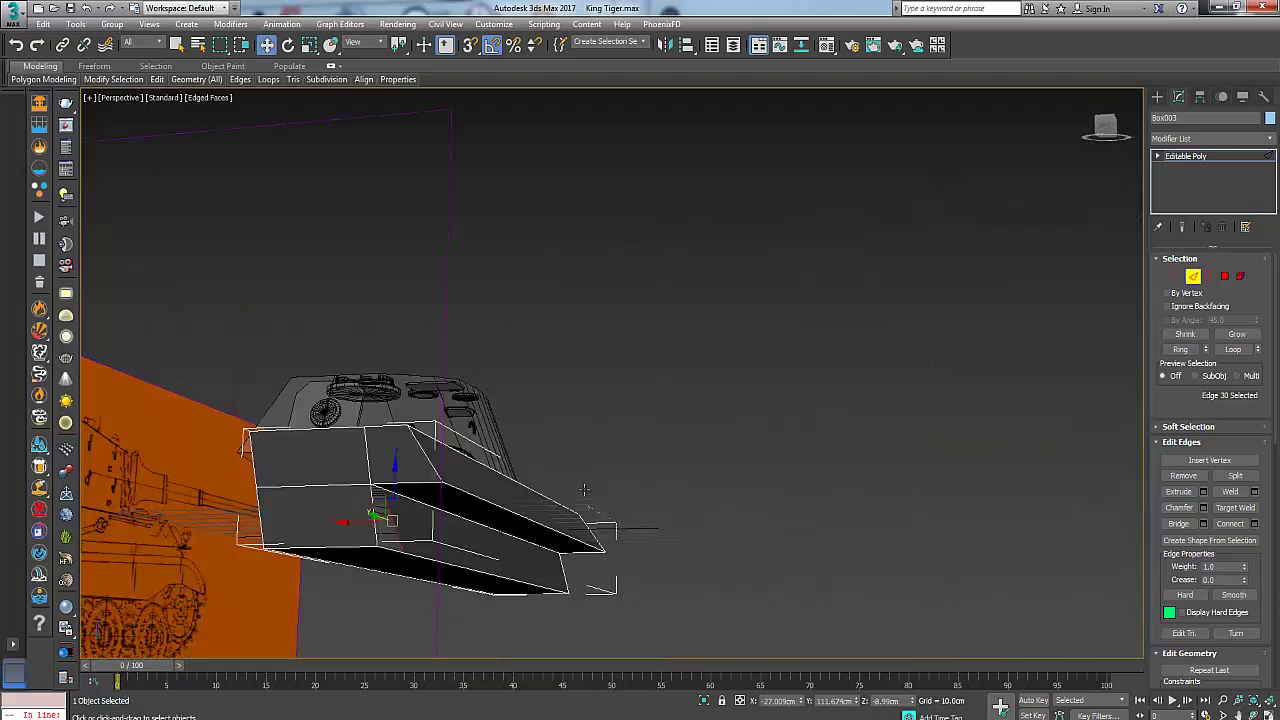
middle_drag(566, 502, 458, 425)
scroll(494, 497, up, 4)
click(178, 46)
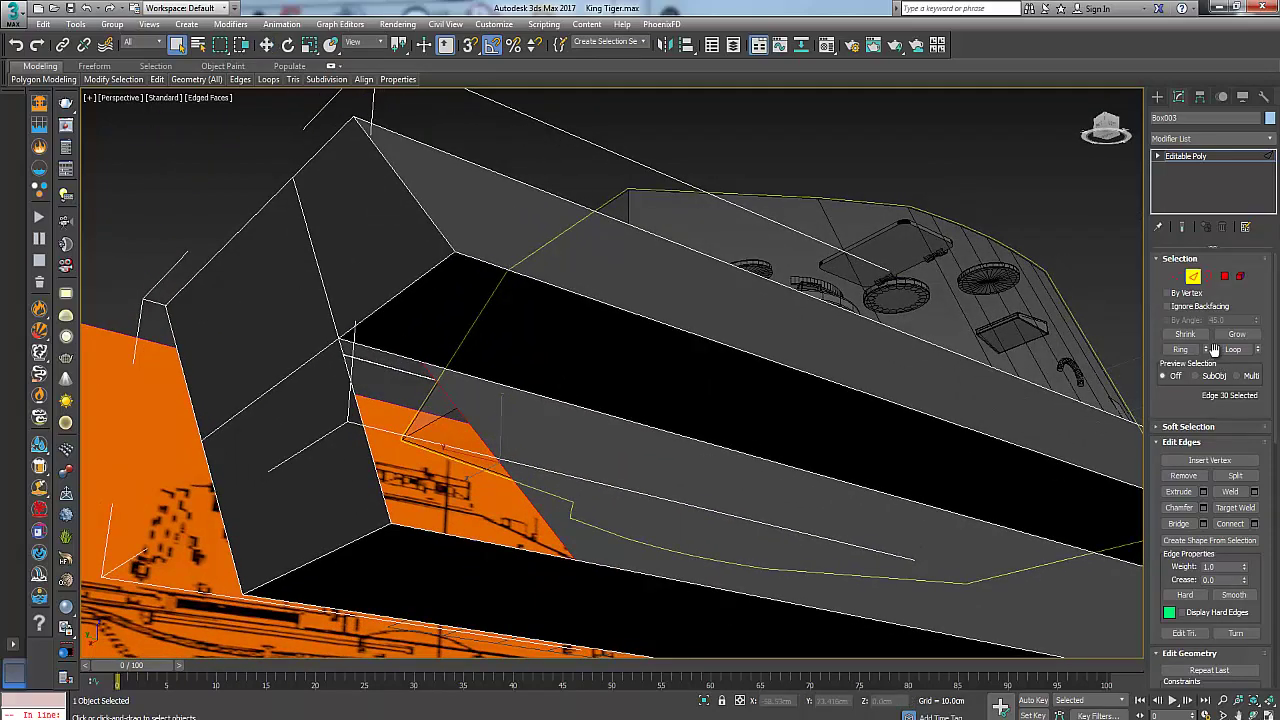
click(1179, 277)
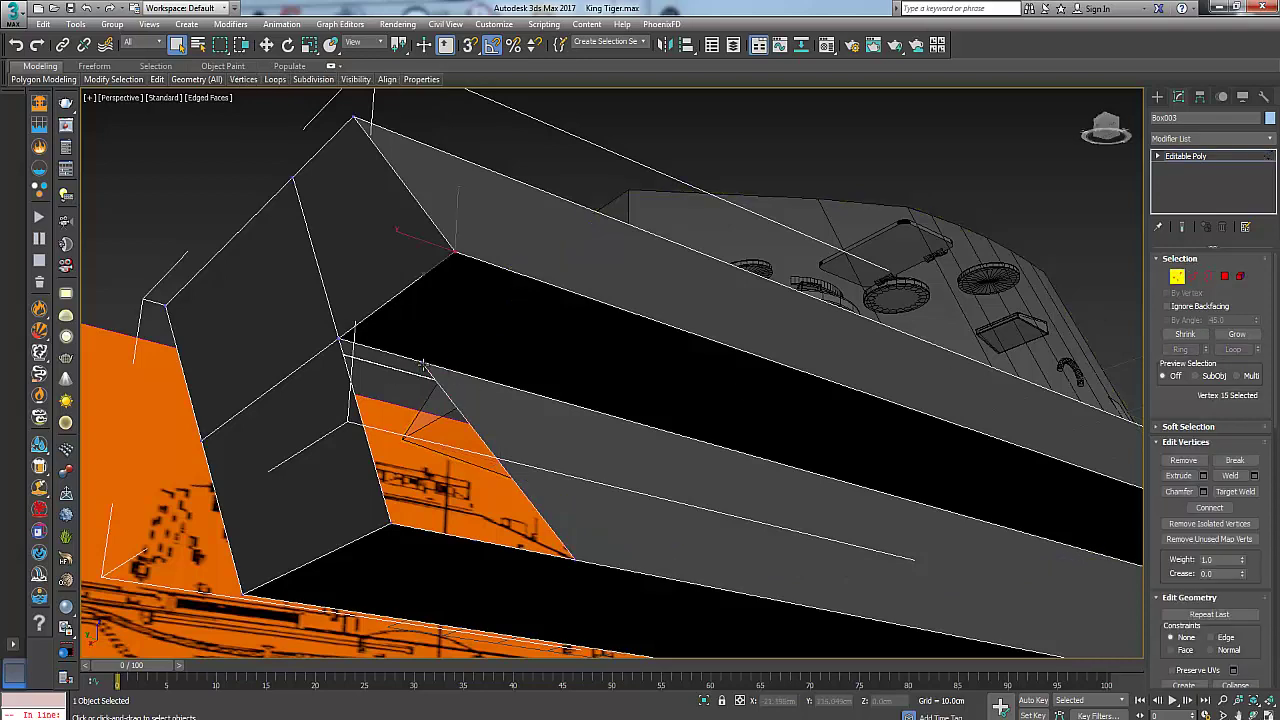
right_click(423, 366)
click(390, 447)
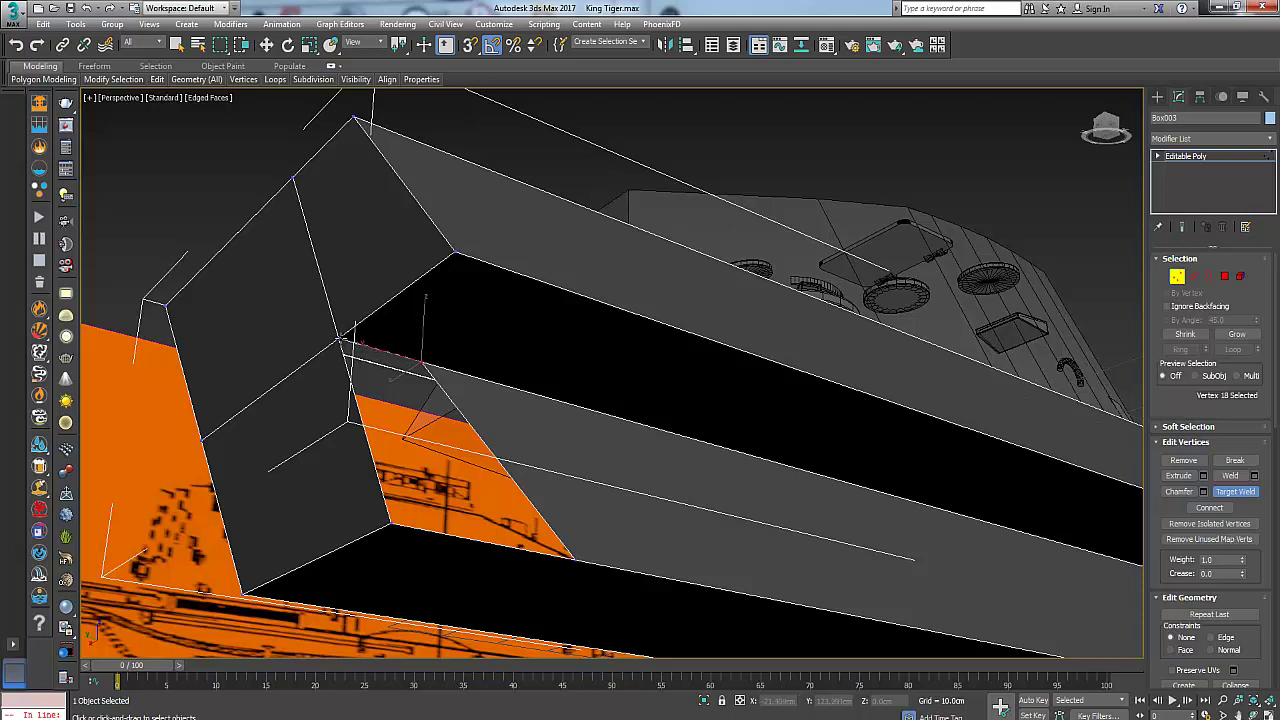
click(343, 342)
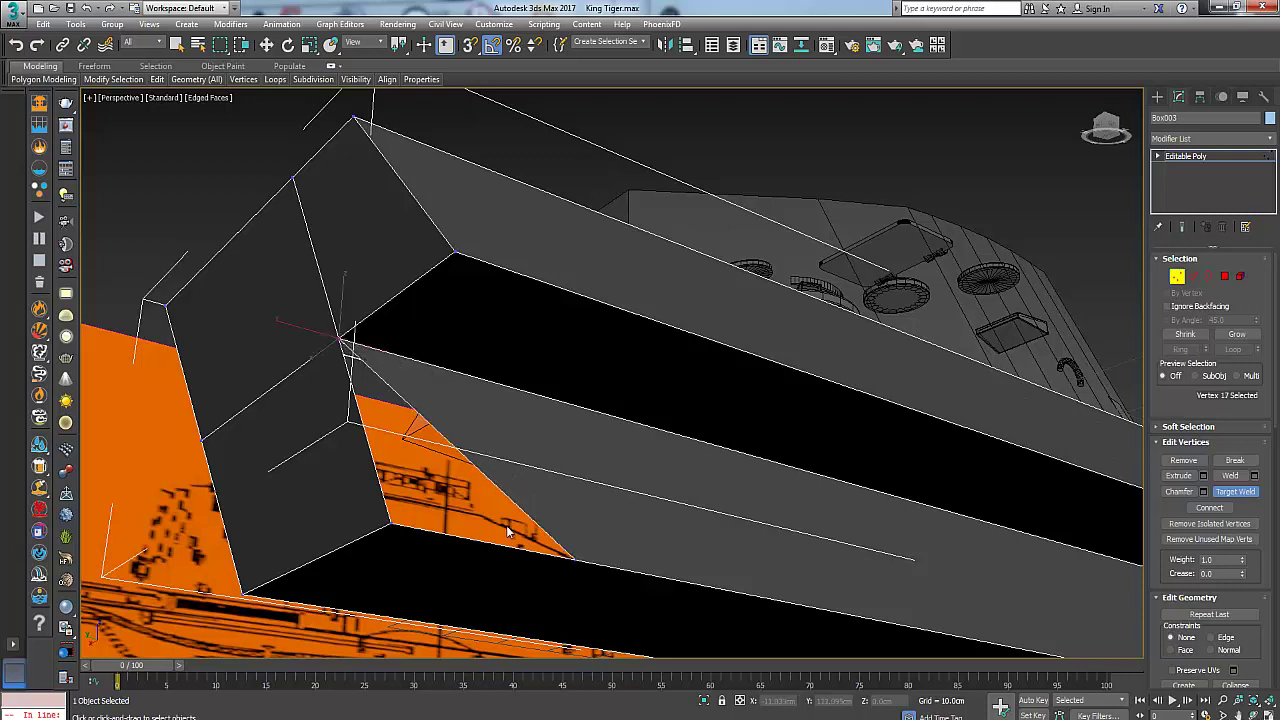
click(391, 523)
right_click(462, 495)
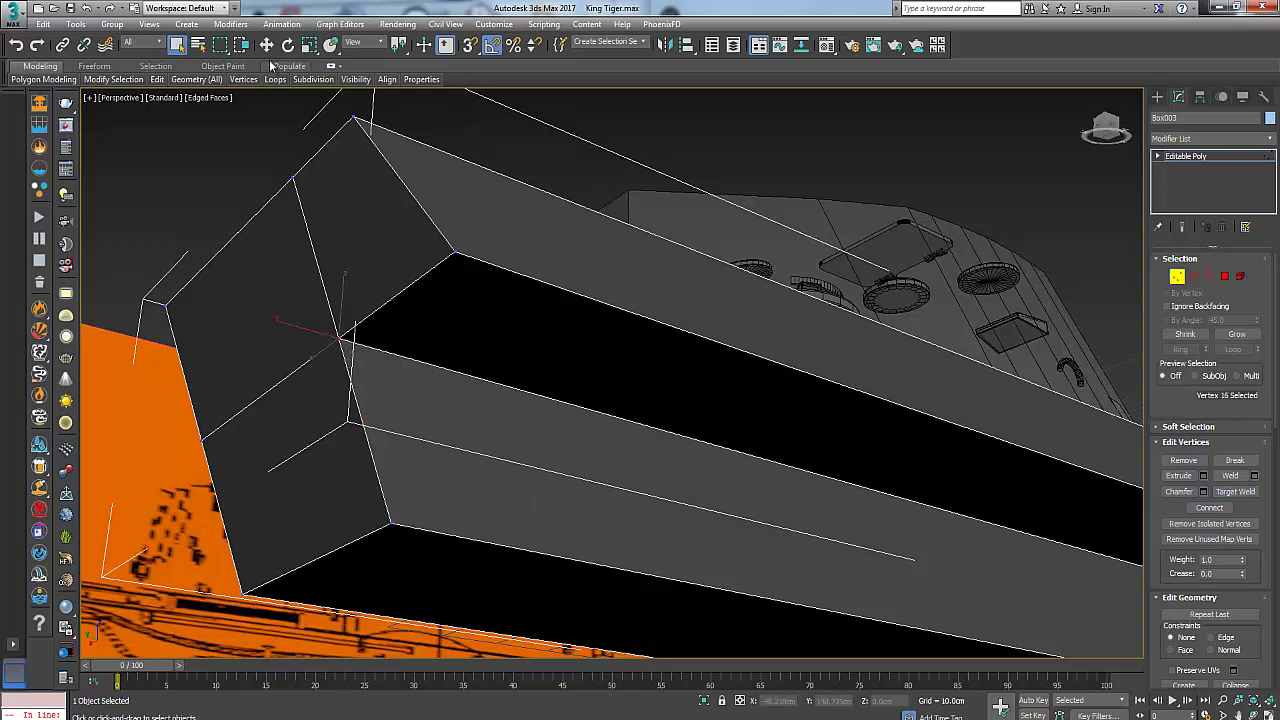
key(1)
middle_drag(1043, 536, 1000, 546)
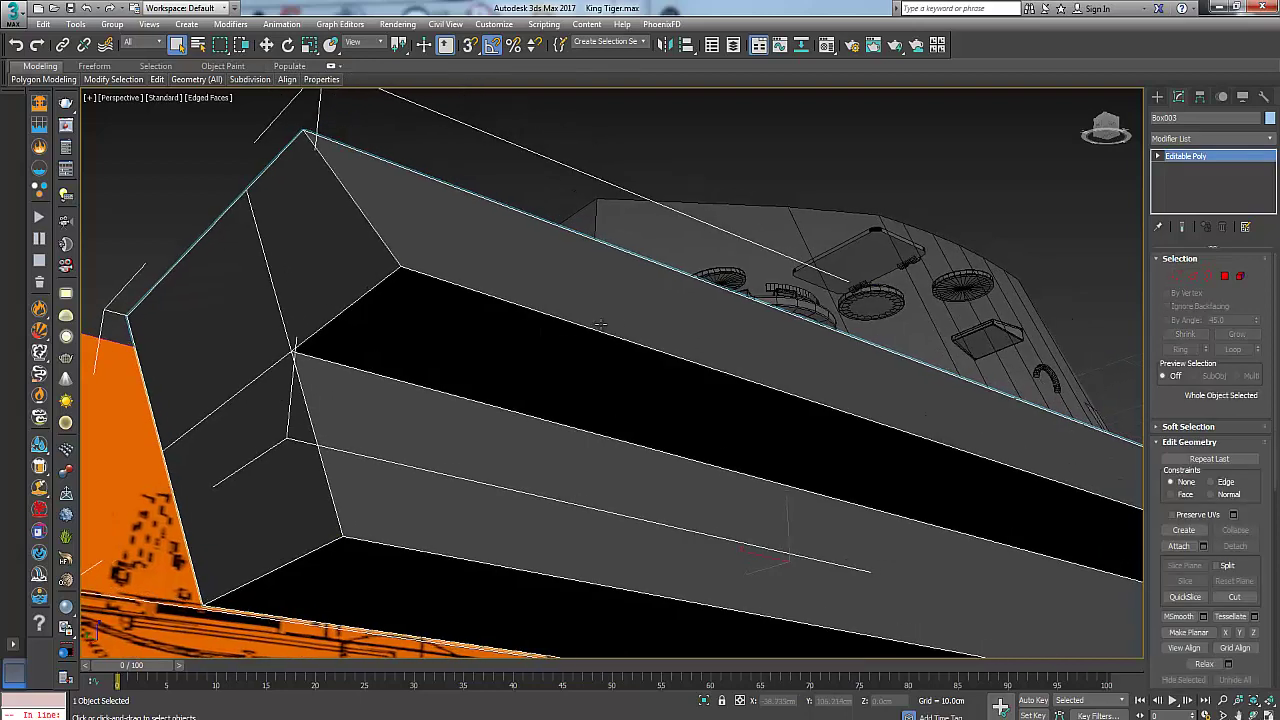
Test the welds at the inner side wall's two rear corners with trial vertex moves, cancelling each move
click(1177, 276)
scroll(546, 350, down, 3)
alt+middle_drag(546, 352, 594, 353)
key(w)
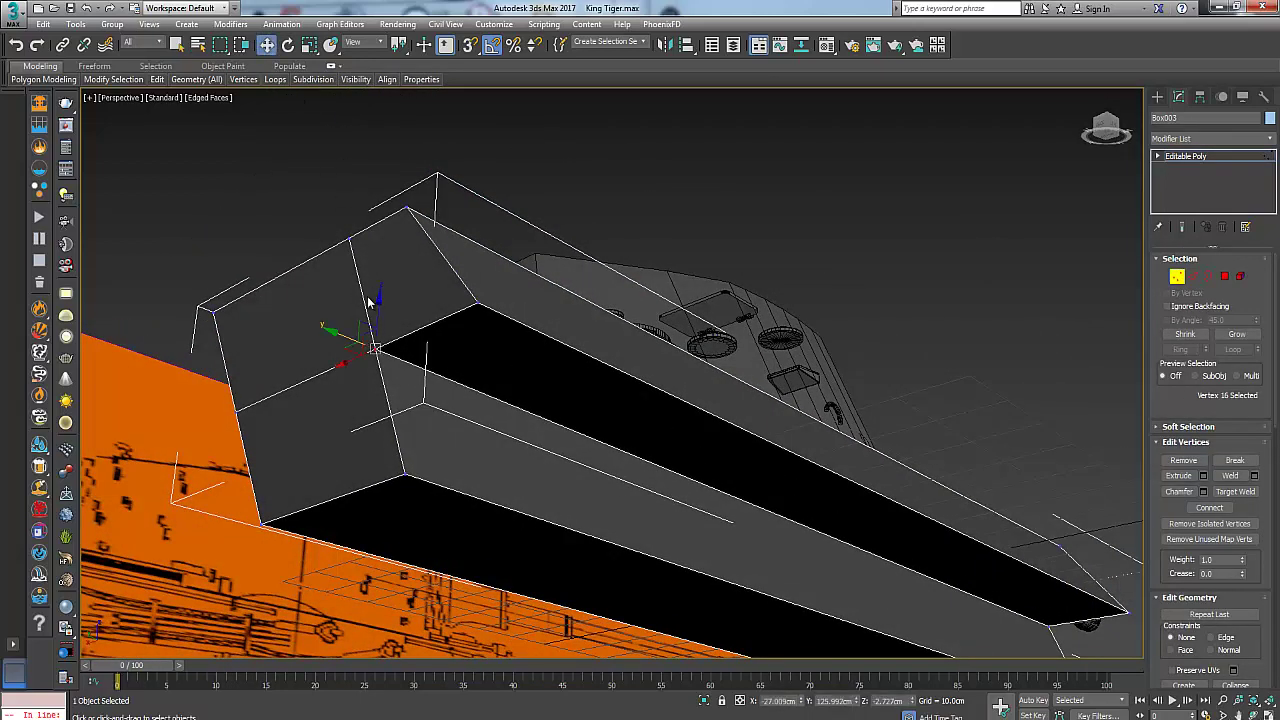
drag(379, 305, 395, 345)
right_click(395, 345)
click(408, 476)
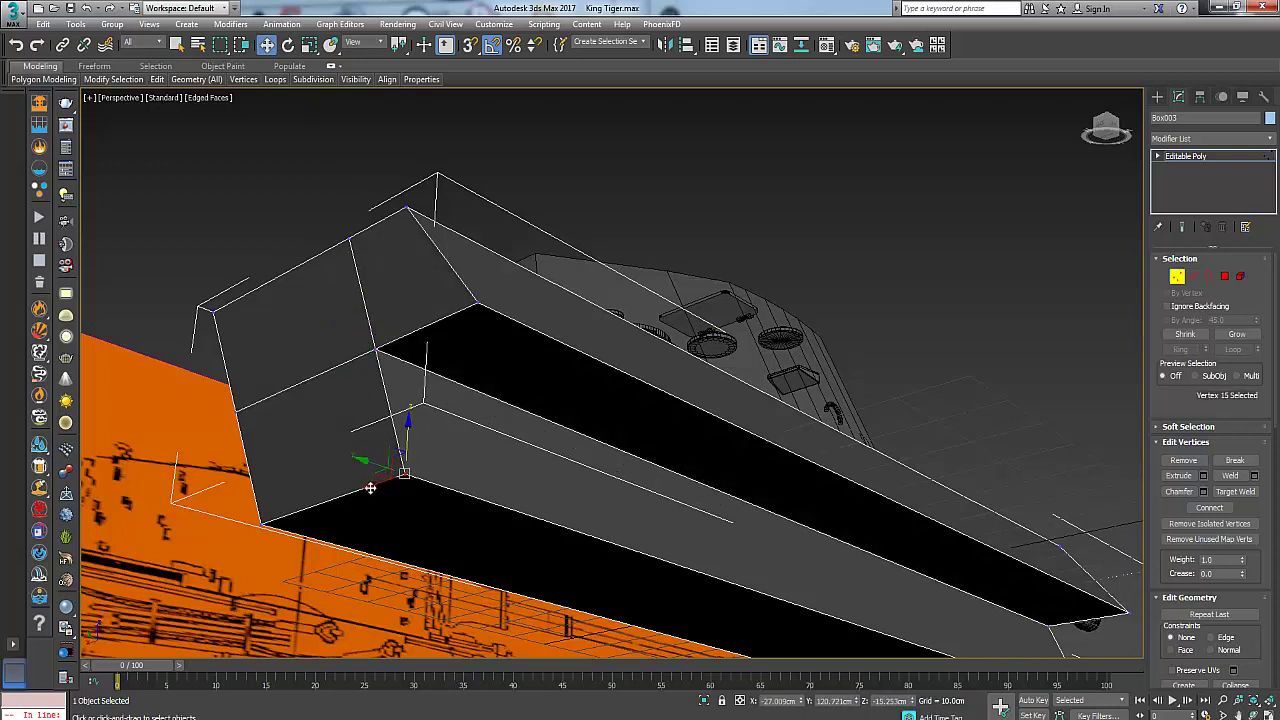
drag(370, 488, 432, 495)
right_click(432, 495)
Turn off the hull's see-through display and assign it the nearly transparent 04 - Default material
middle_drag(630, 401, 513, 401)
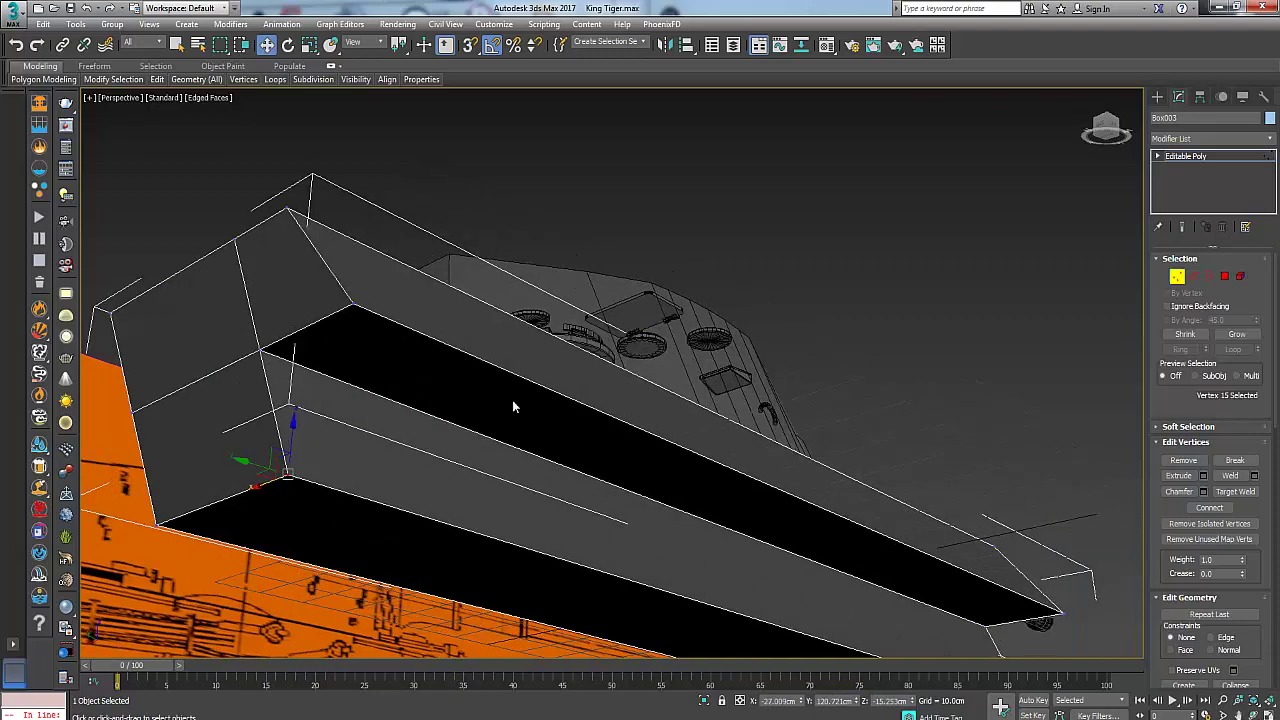
scroll(513, 406, down, 3)
alt+middle_drag(861, 522, 677, 383)
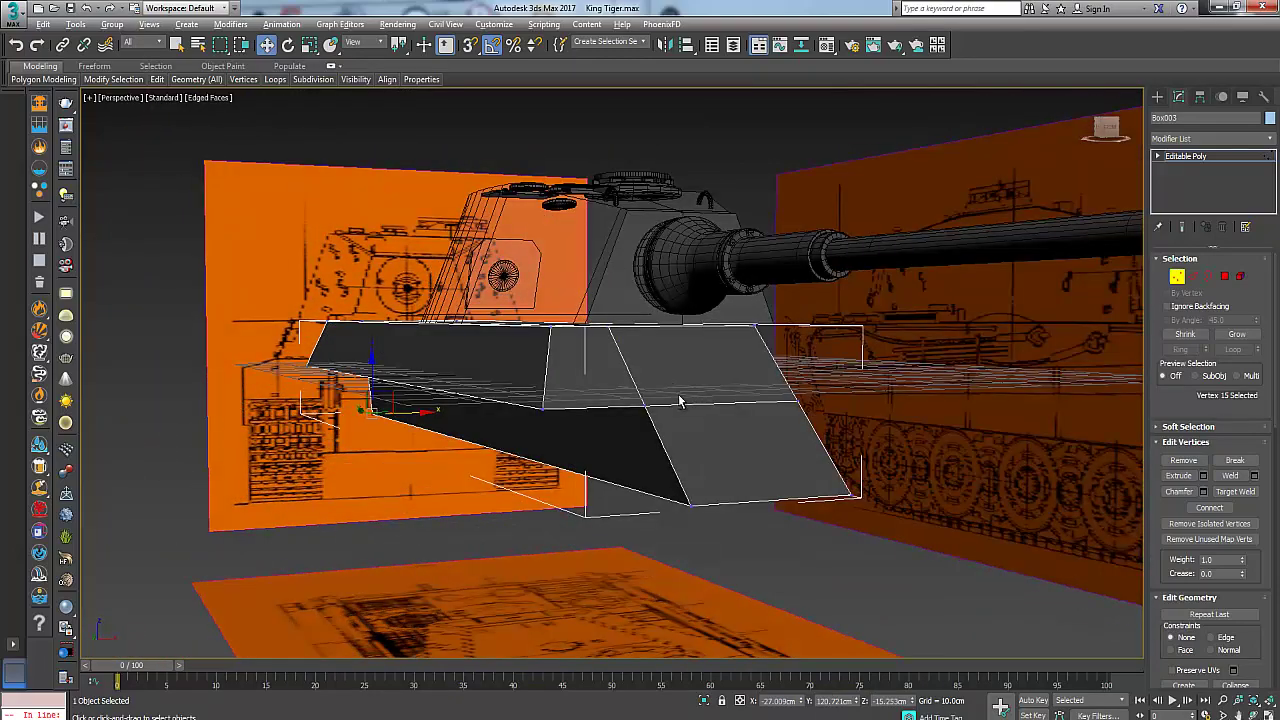
key(alt+w)
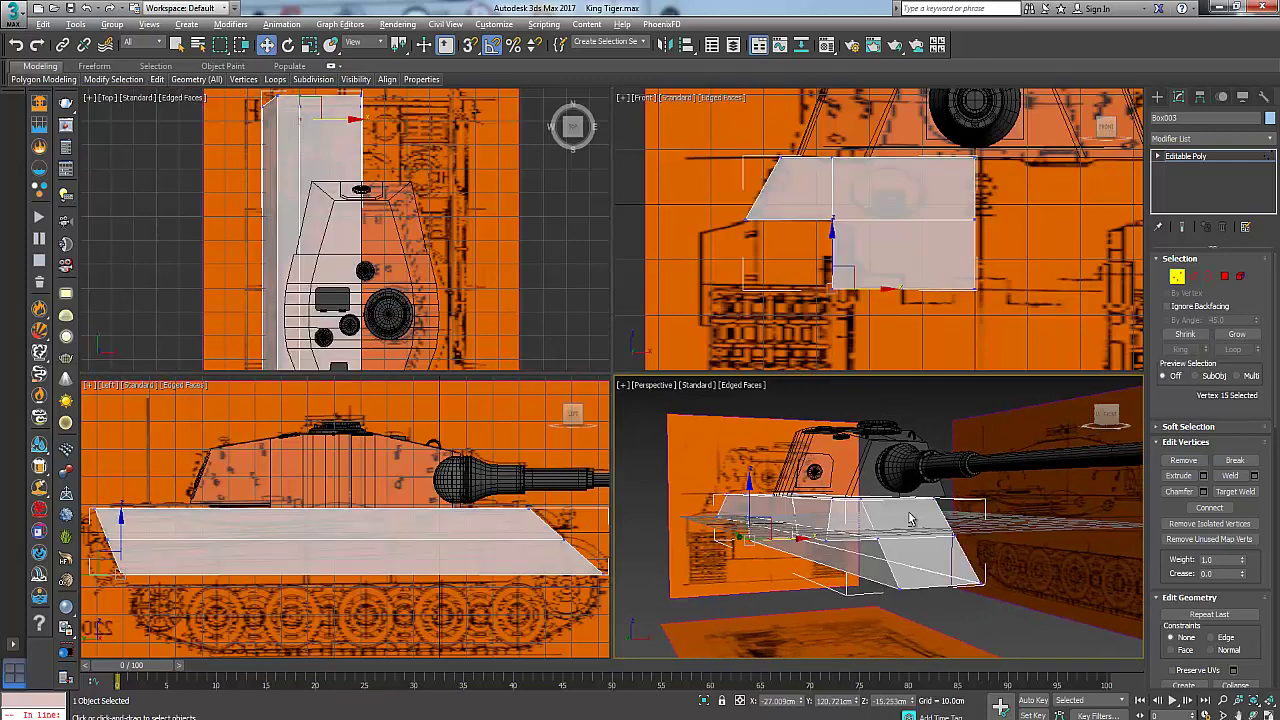
key(alt+x)
key(m)
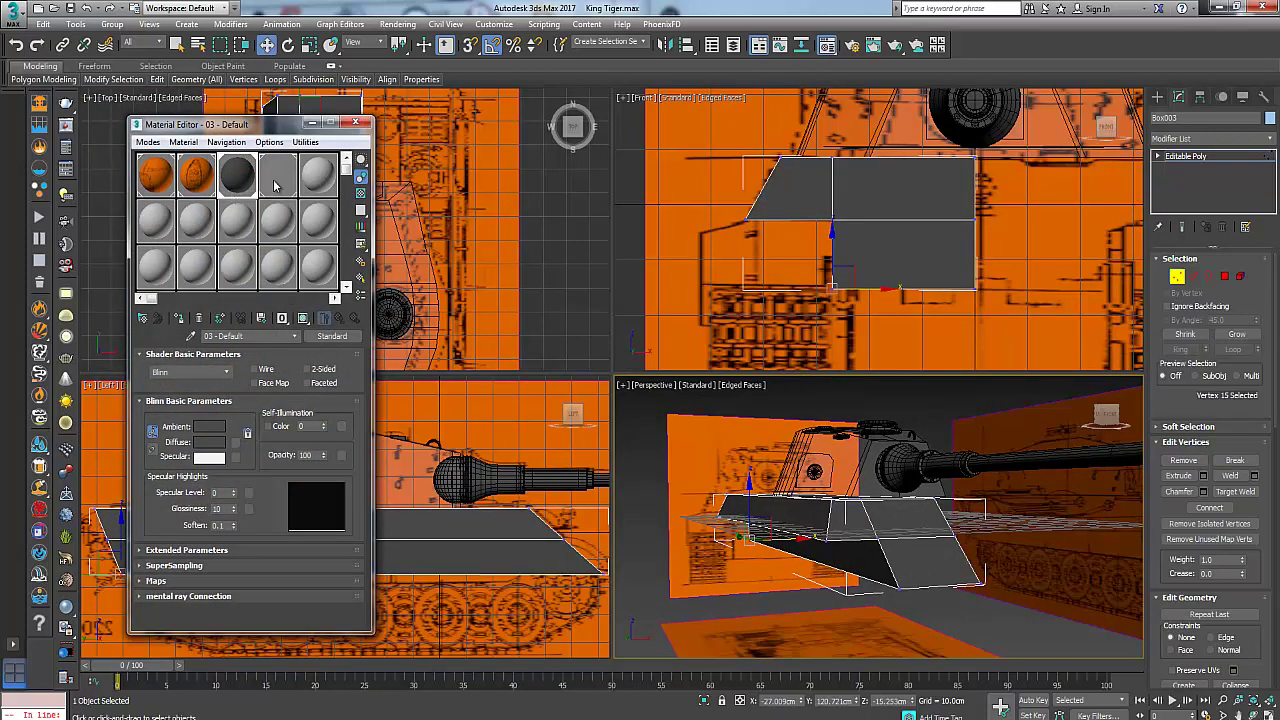
click(180, 319)
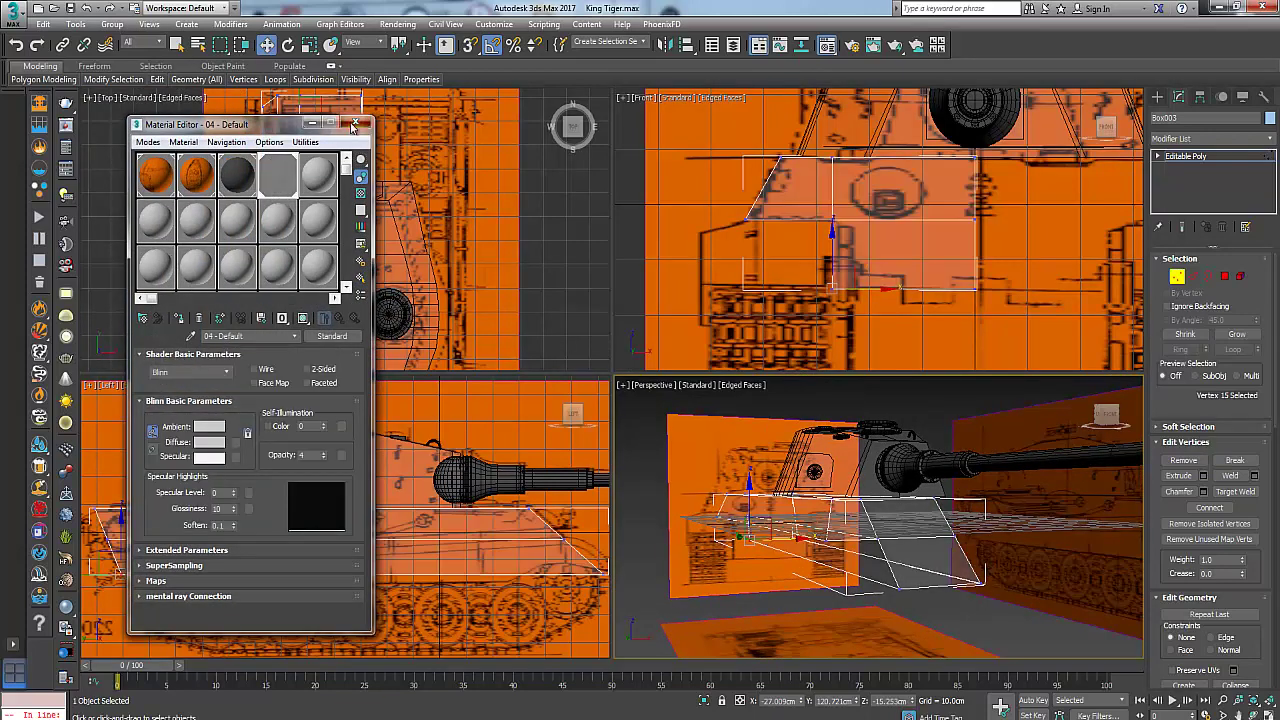
click(353, 124)
Examine the half hull's centre line against the front blueprint and in perspective, toggling its see-through display
key(q)
middle_drag(942, 258, 827, 243)
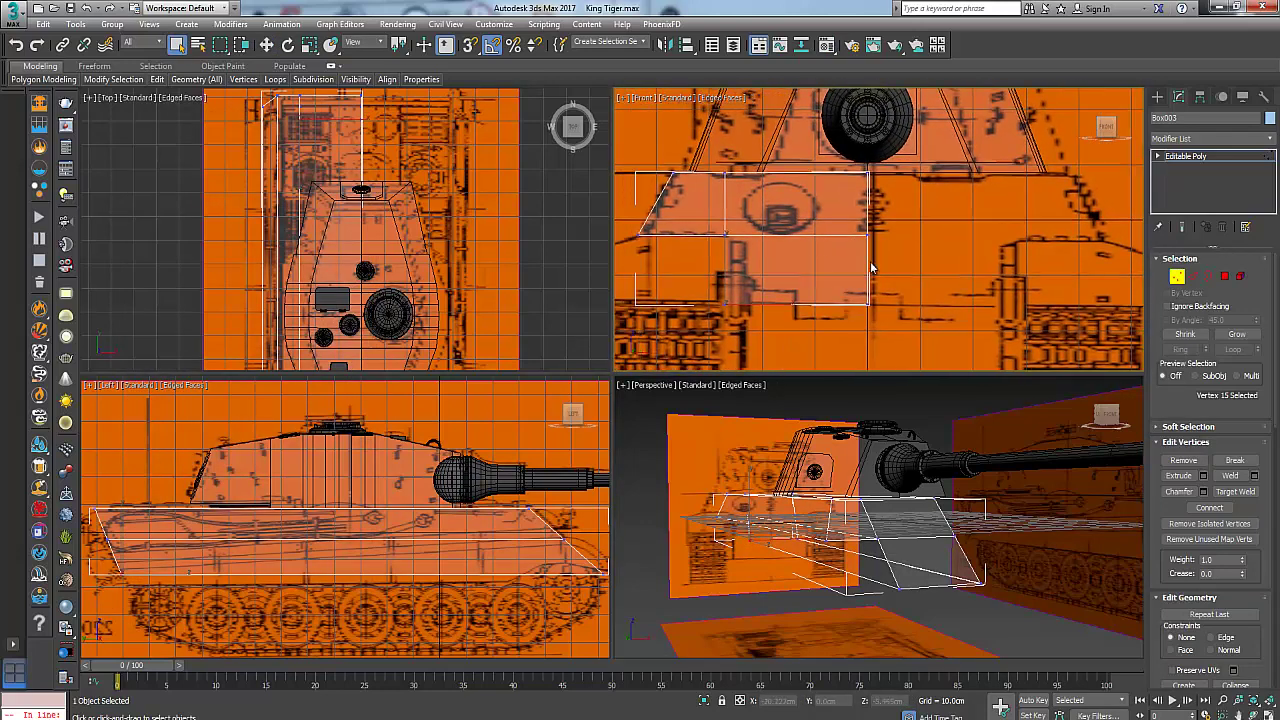
middle_drag(848, 291, 805, 240)
alt+middle_drag(922, 574, 882, 484)
key(alt+x)
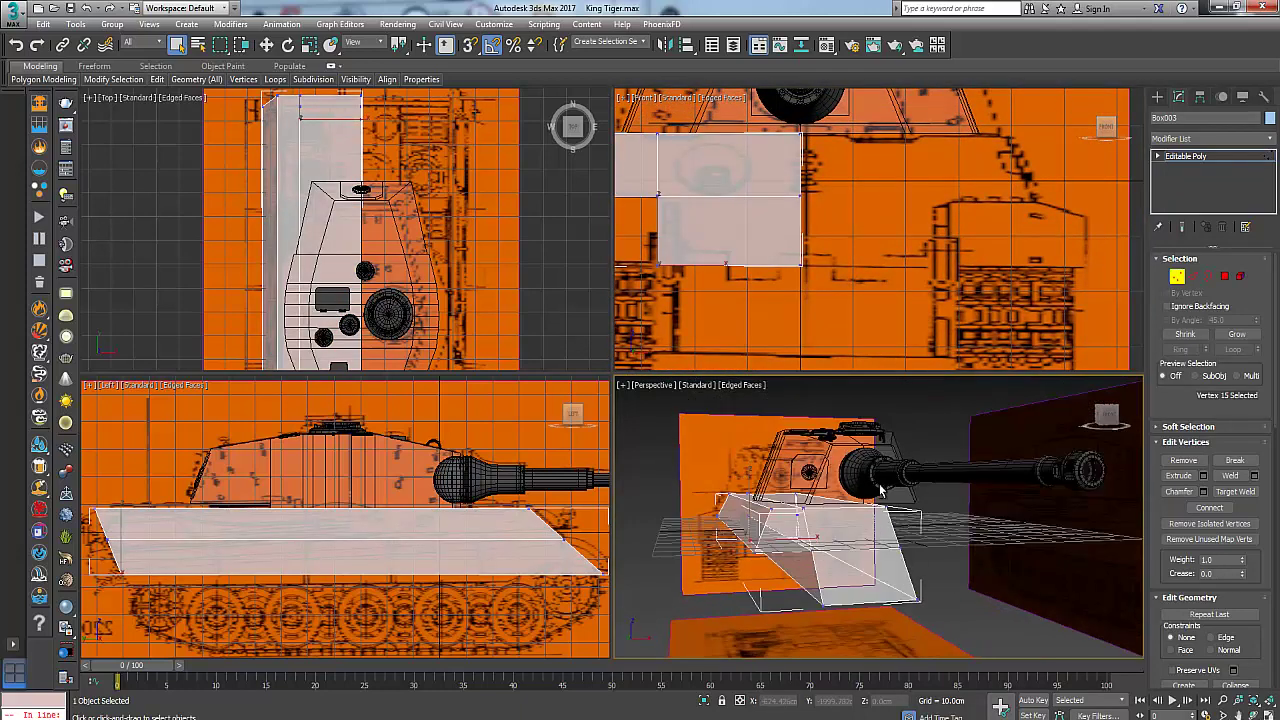
key(alt+x)
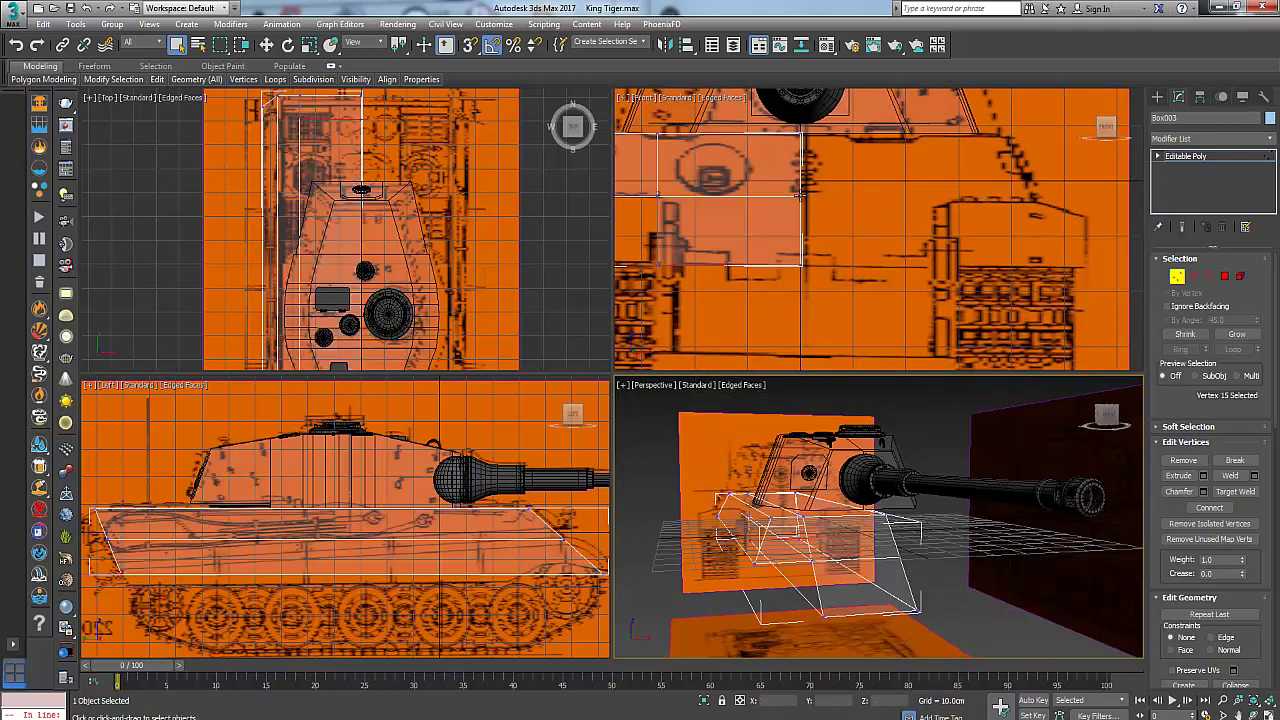
click(800, 195)
middle_drag(950, 552, 931, 558)
key(alt+w)
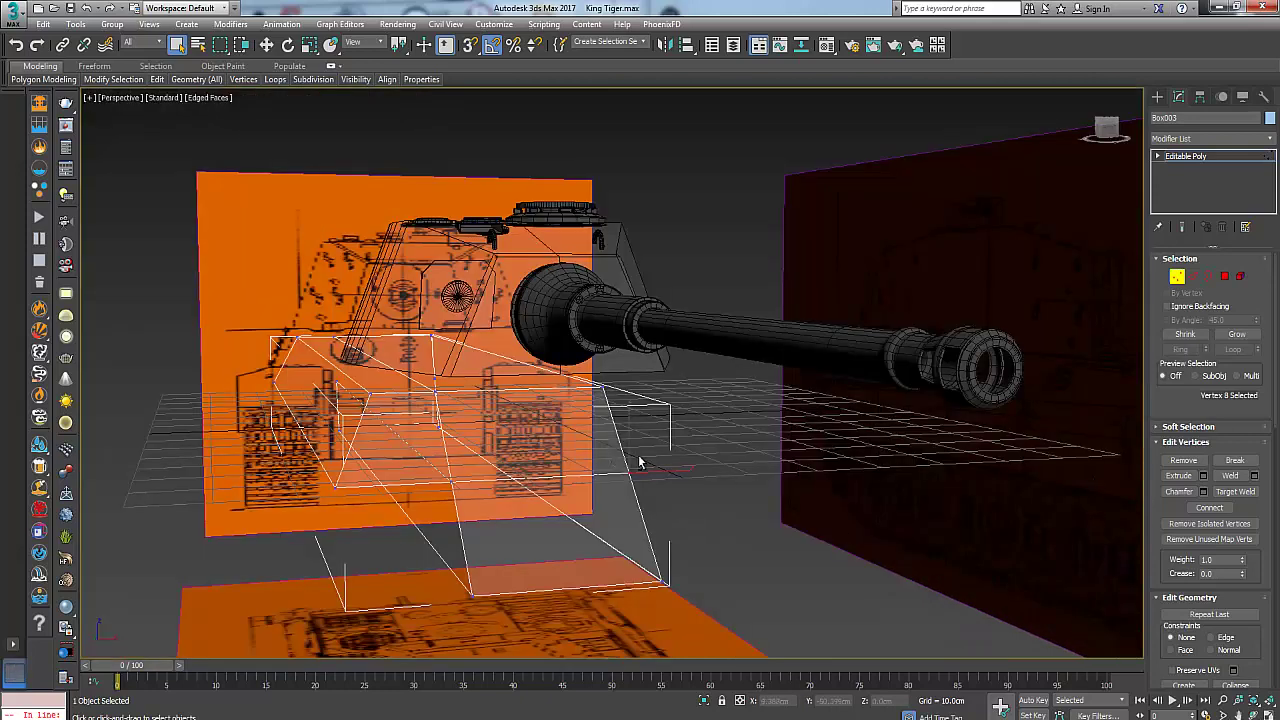
alt+middle_drag(640, 459, 635, 461)
Add a Symmetry modifier to the half hull, mirrored on X with Flip enabled and a 0.01 cm weld threshold
click(1250, 137)
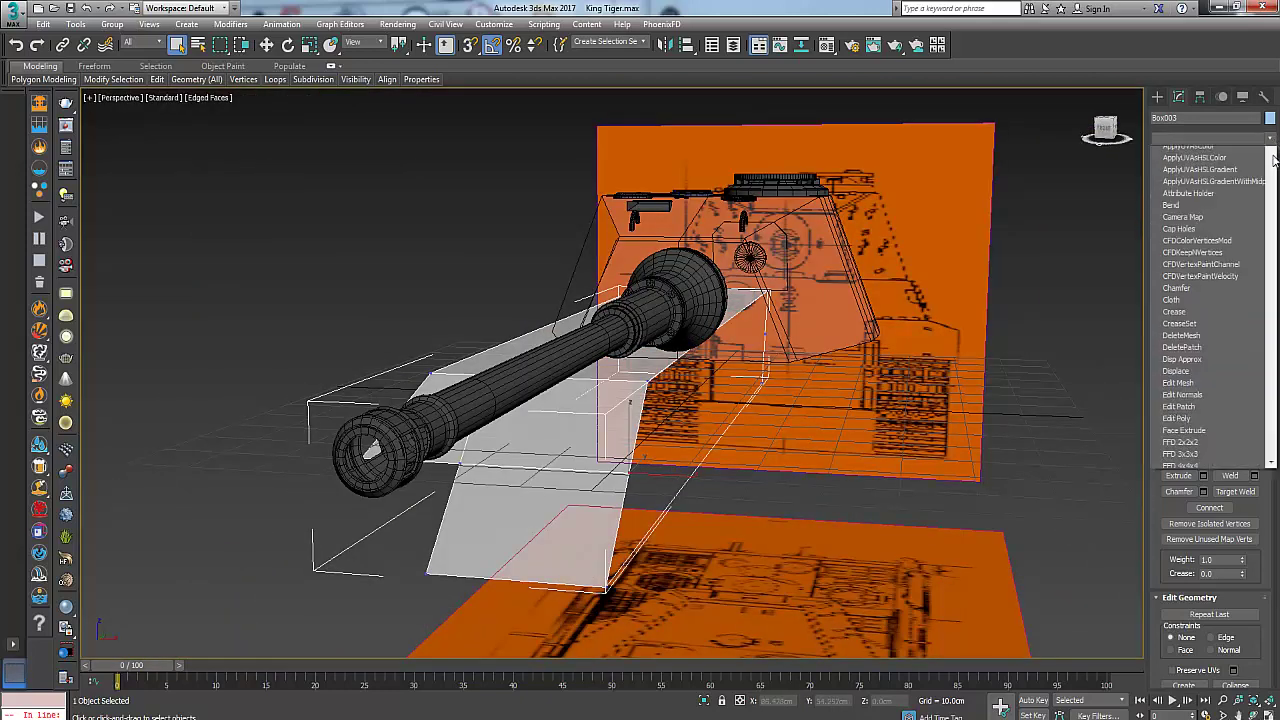
scroll(1221, 390, down, 10)
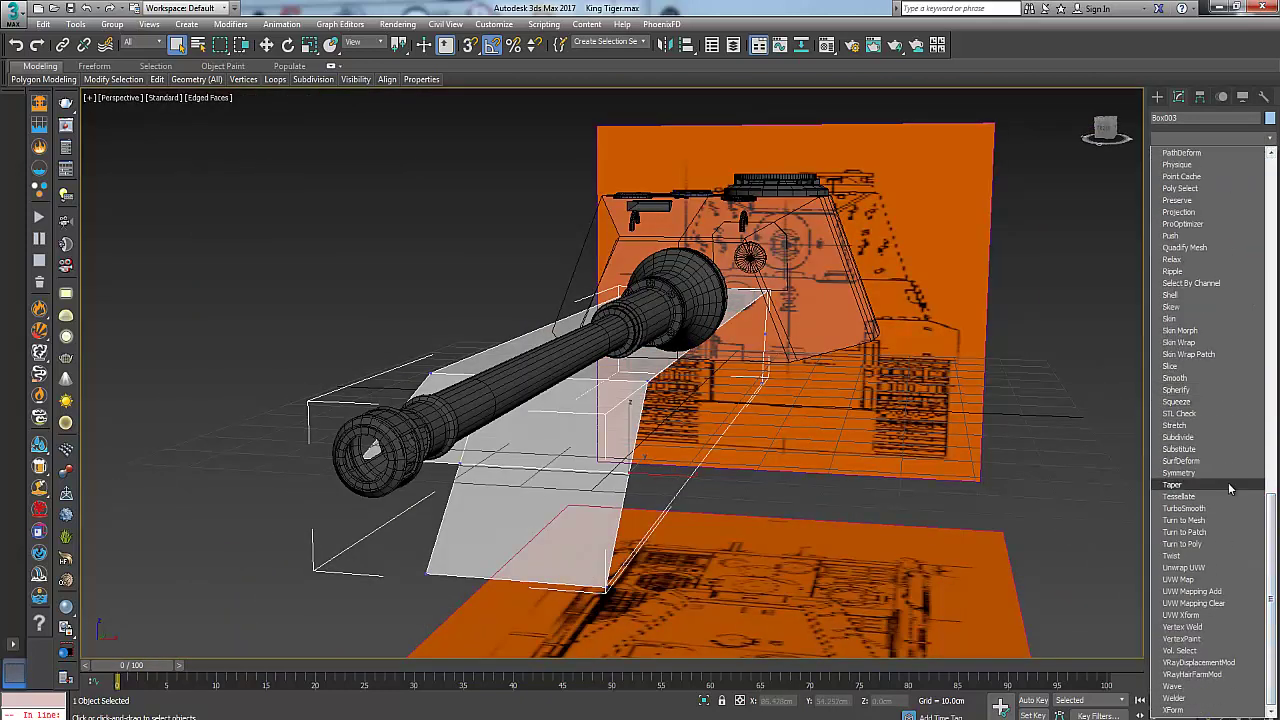
click(1219, 472)
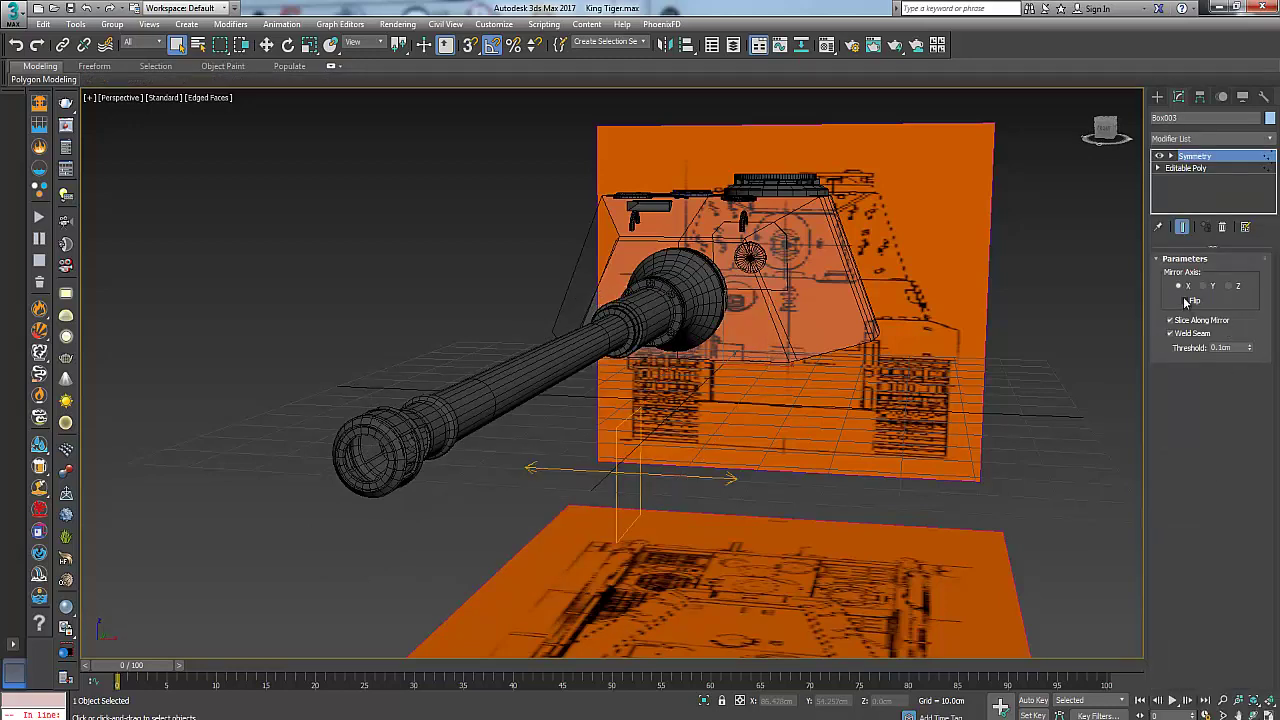
click(1184, 300)
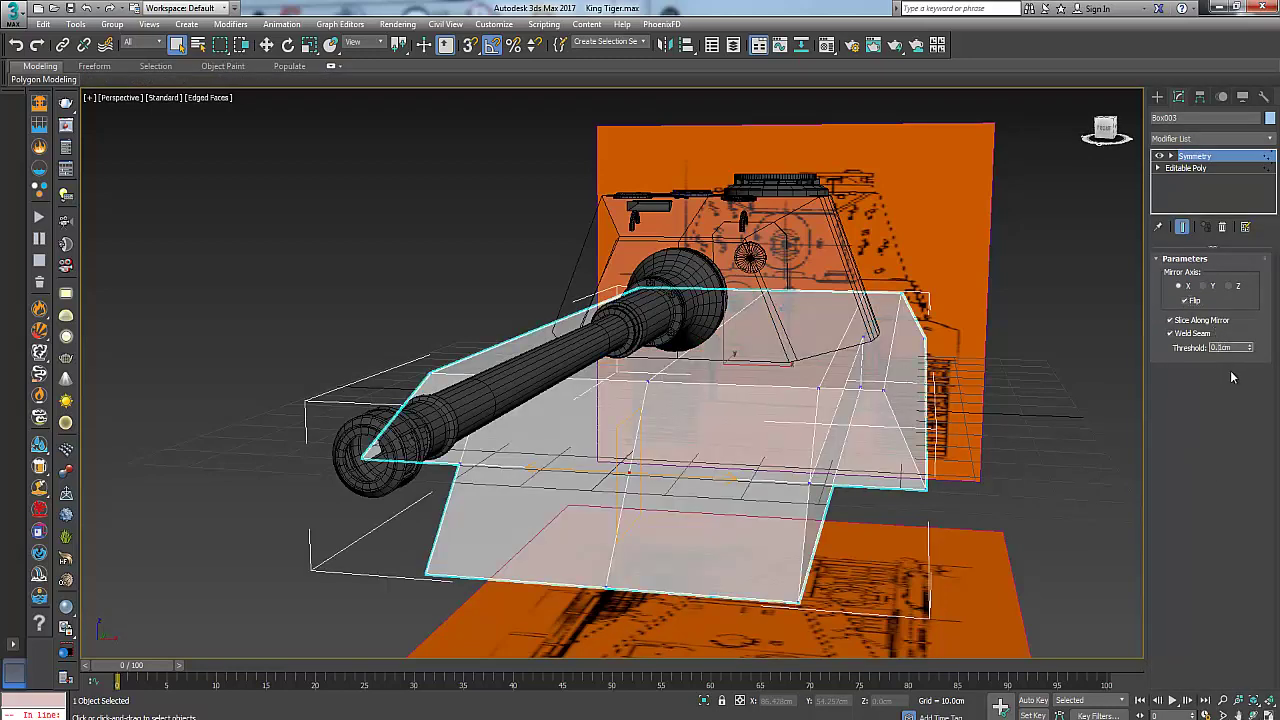
drag(1236, 348, 1163, 357)
text(0.01)
key(Return)
alt+middle_drag(792, 334, 843, 382)
Check the base mesh level beneath the Symmetry modifier, leave vertex editing and collapse the hull's entire modifier stack
click(1182, 228)
click(1199, 168)
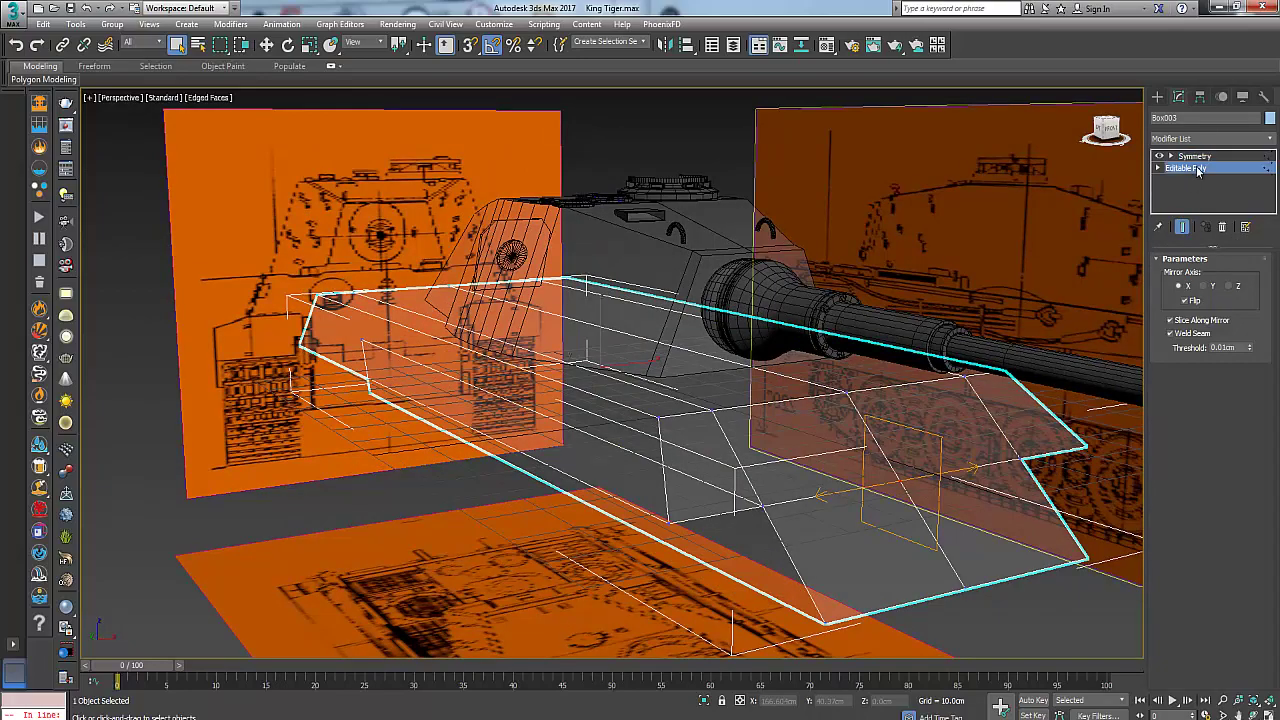
click(1183, 229)
alt+middle_drag(823, 400, 979, 406)
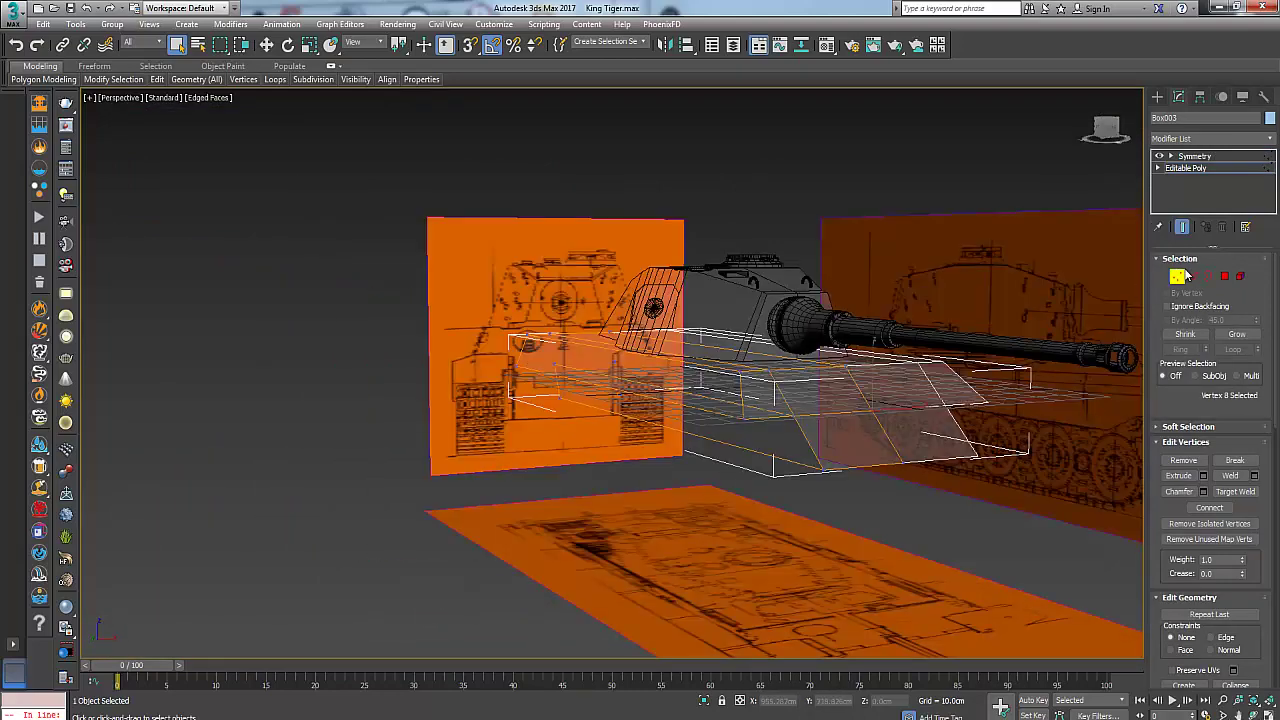
click(1181, 276)
right_click(1230, 157)
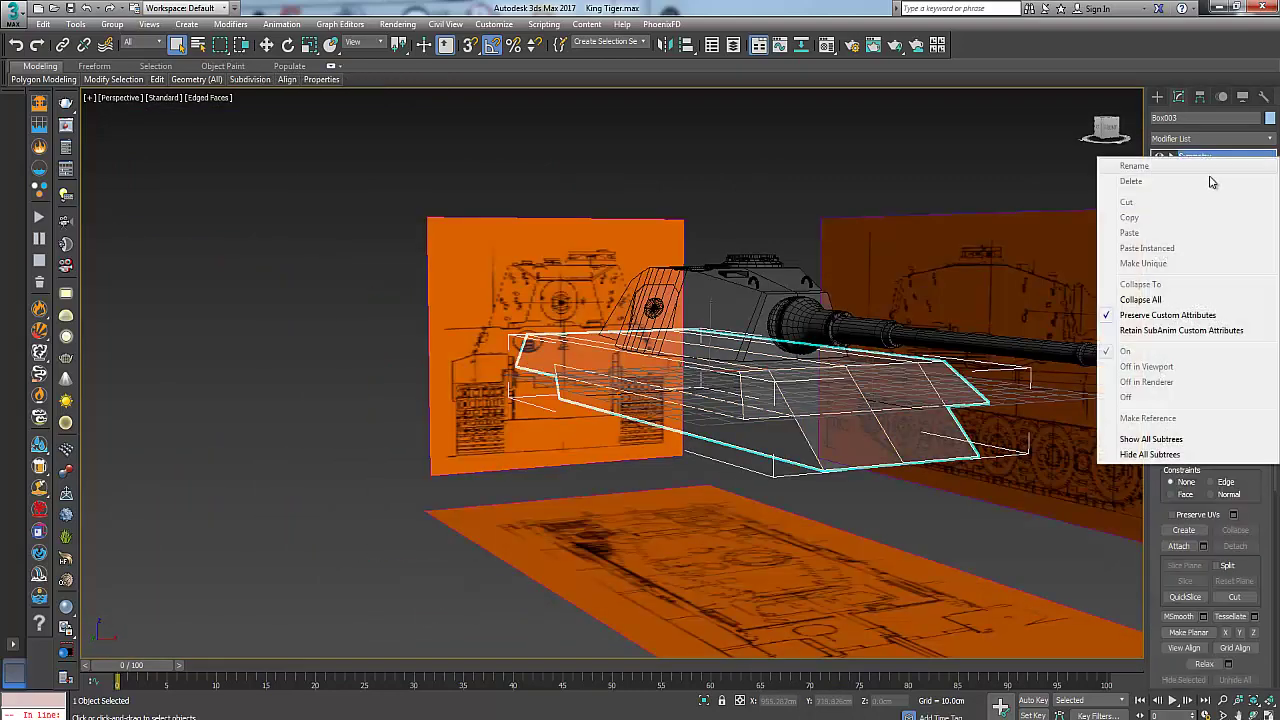
click(1125, 299)
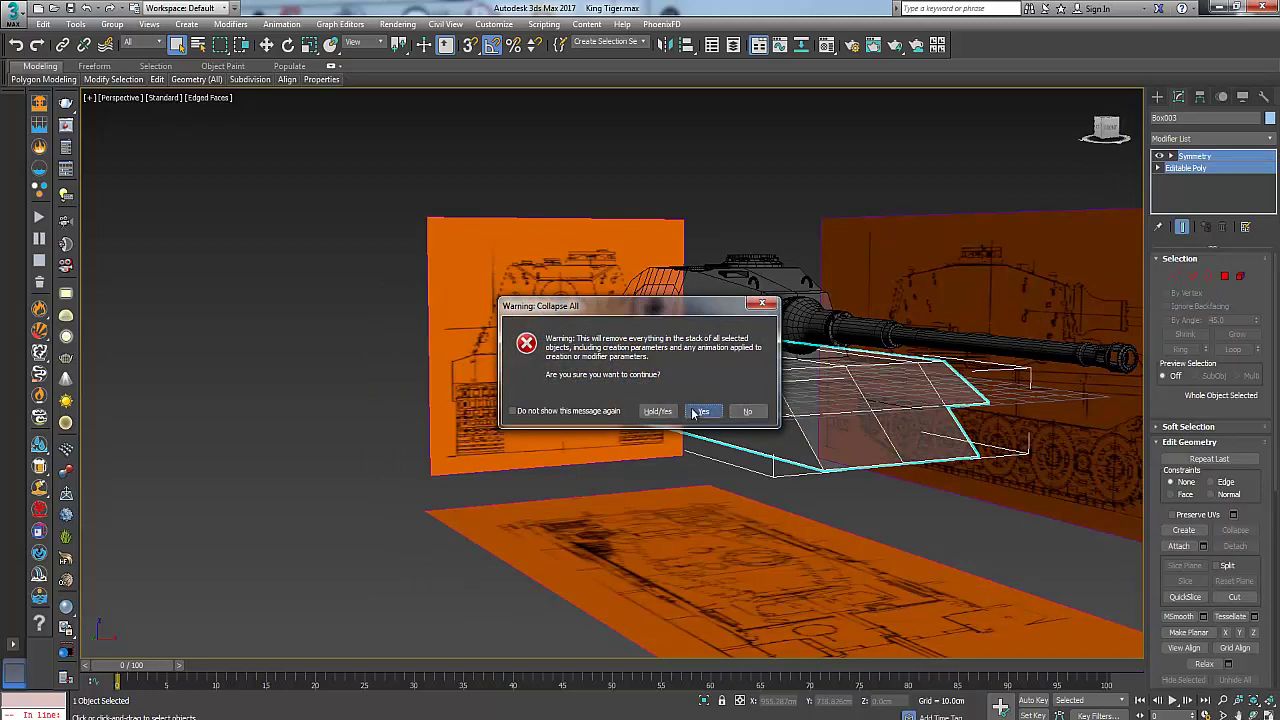
click(694, 413)
click(758, 220)
Set the mirrored hull's object colour to black and deselect the hull
middle_drag(794, 434, 695, 421)
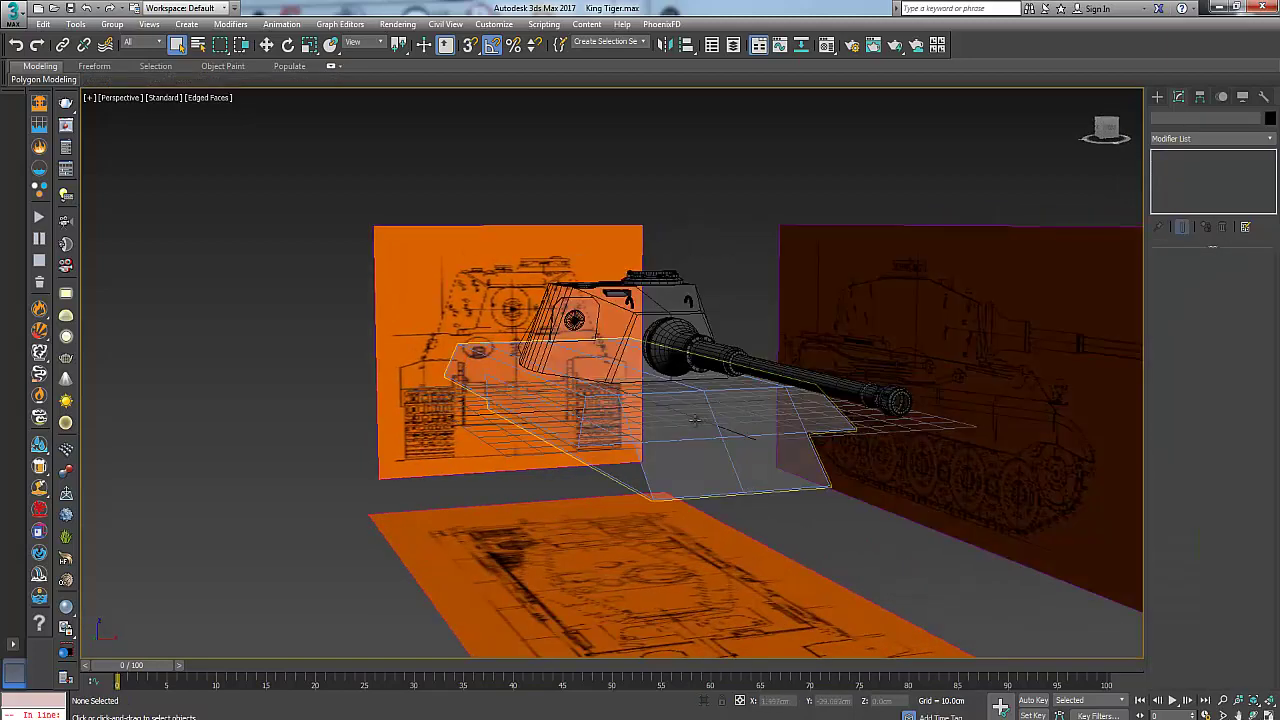
scroll(695, 421, up, 2)
click(703, 423)
click(1269, 119)
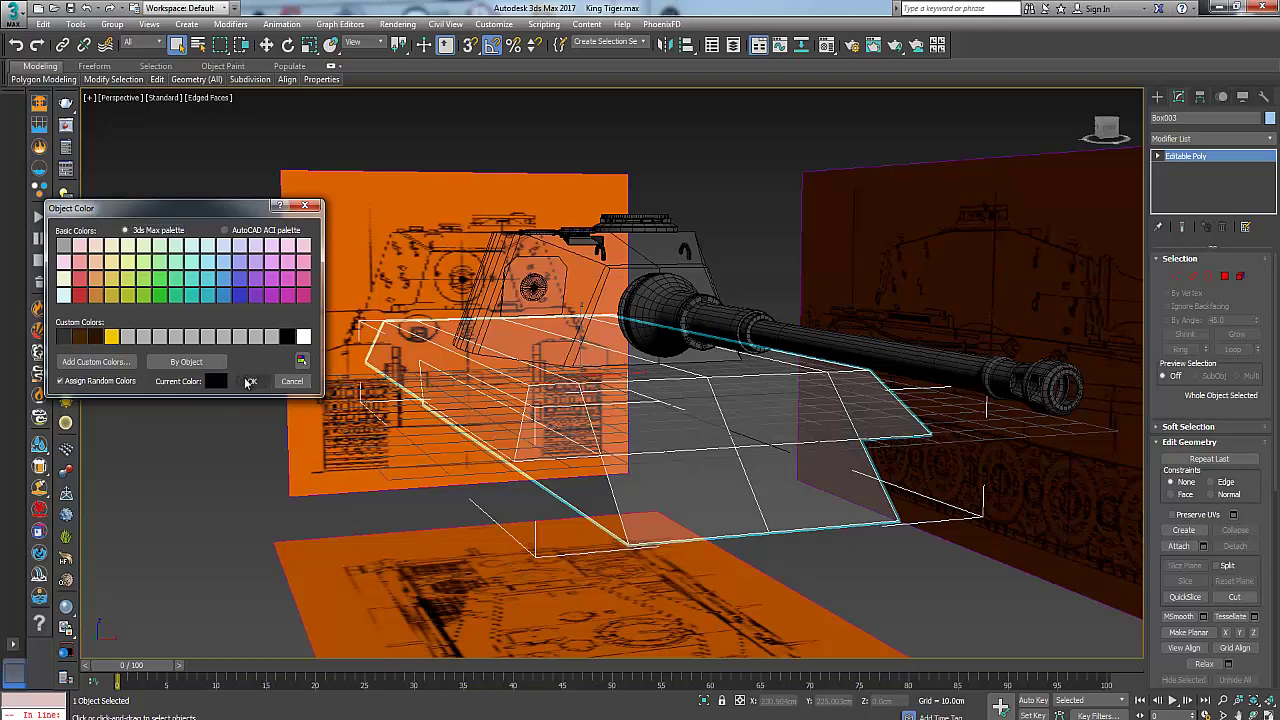
click(248, 383)
click(486, 506)
middle_drag(702, 450, 661, 452)
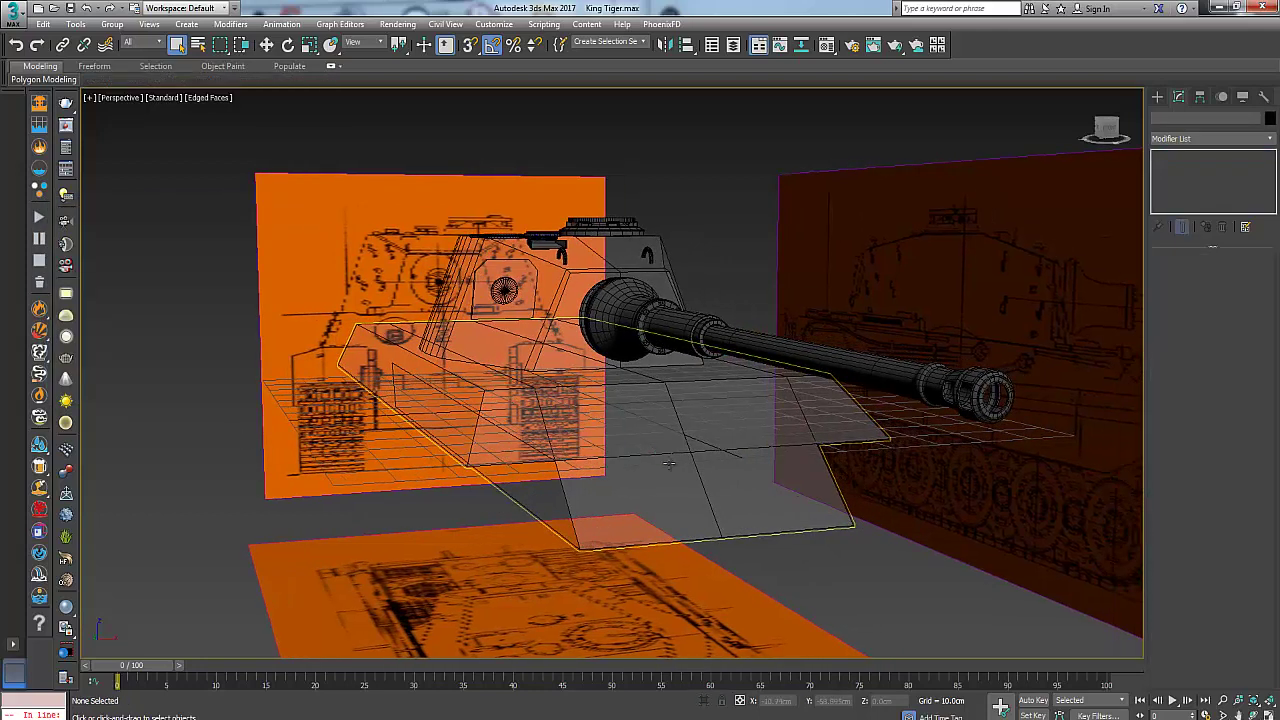
Extrude the hull's two bottom polygons downward as a group to the hull floor line in the front blueprint
click(617, 718)
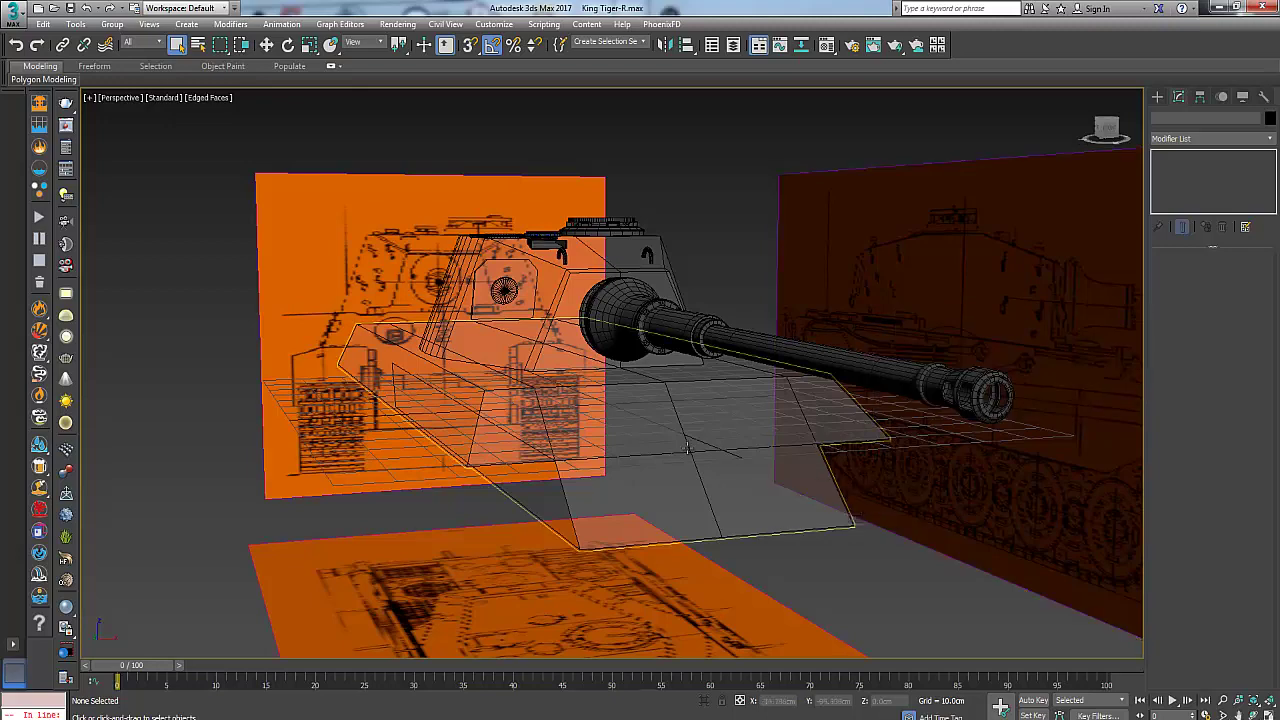
alt+middle_drag(678, 488, 677, 405)
middle_drag(622, 292, 641, 455)
click(645, 304)
key(alt+x)
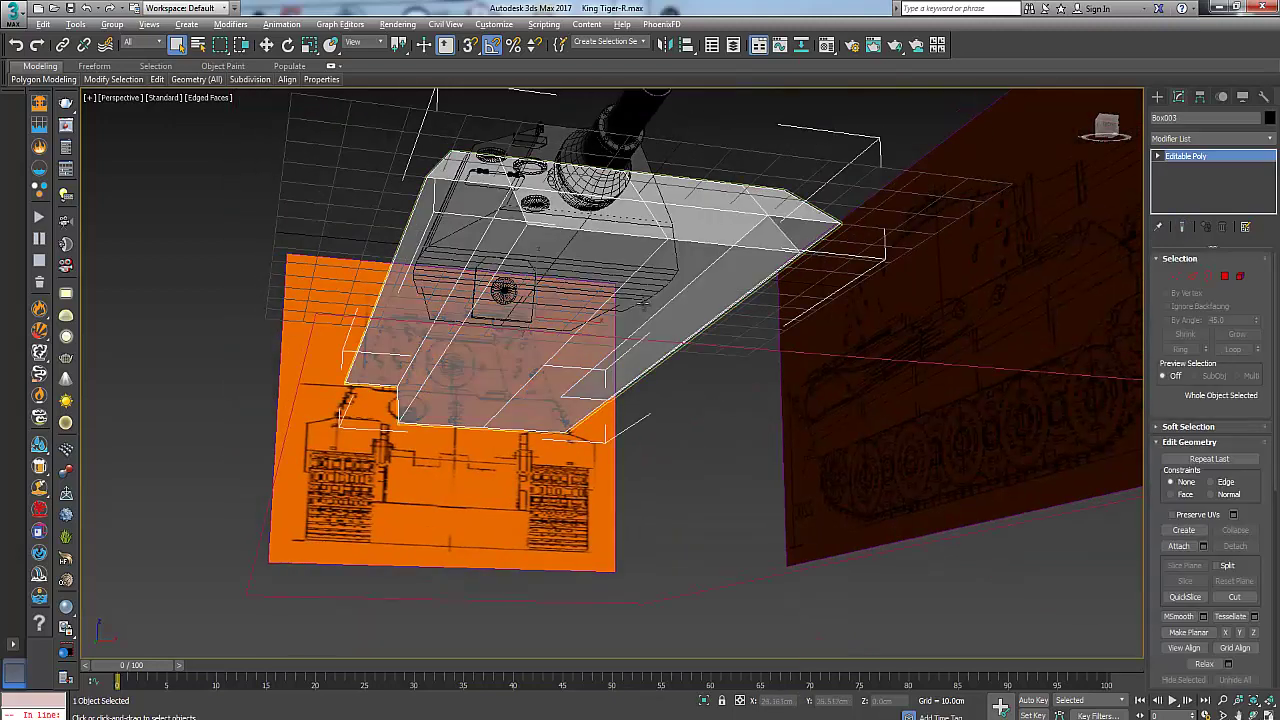
middle_drag(643, 304, 657, 342)
click(1221, 276)
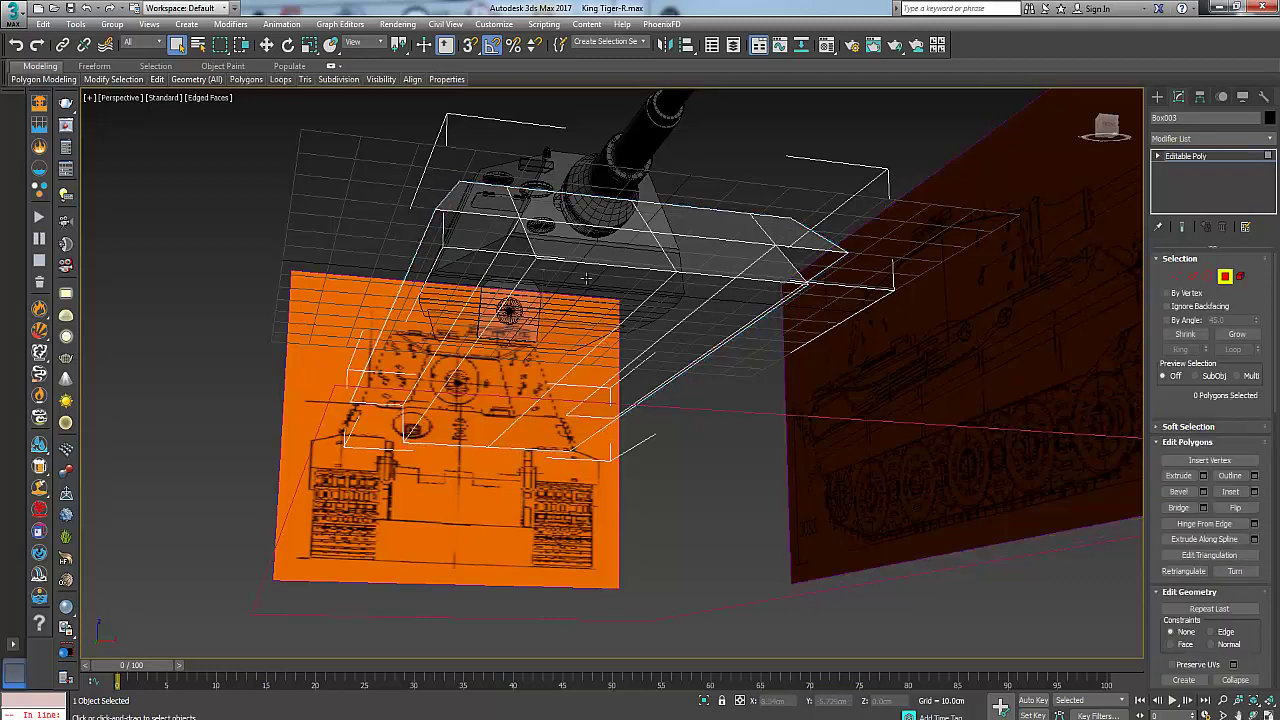
click(586, 280)
ctrl+click(695, 300)
key(alt+w)
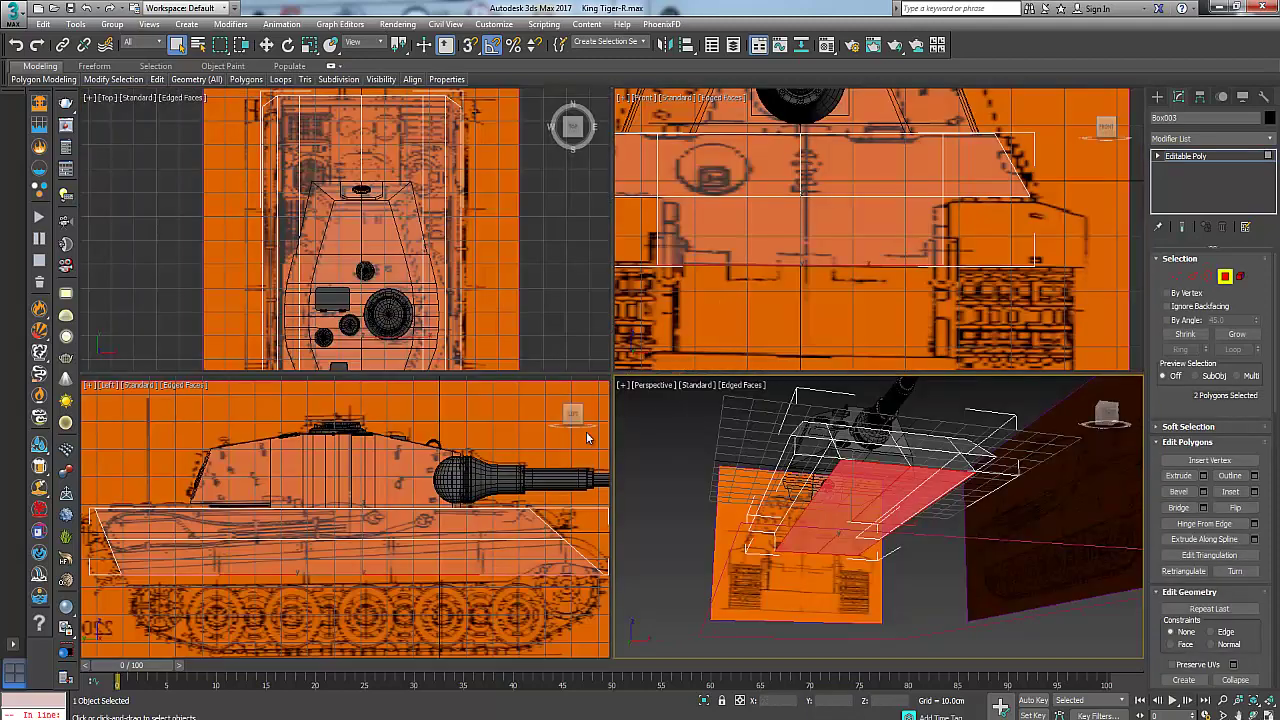
middle_drag(471, 521, 463, 507)
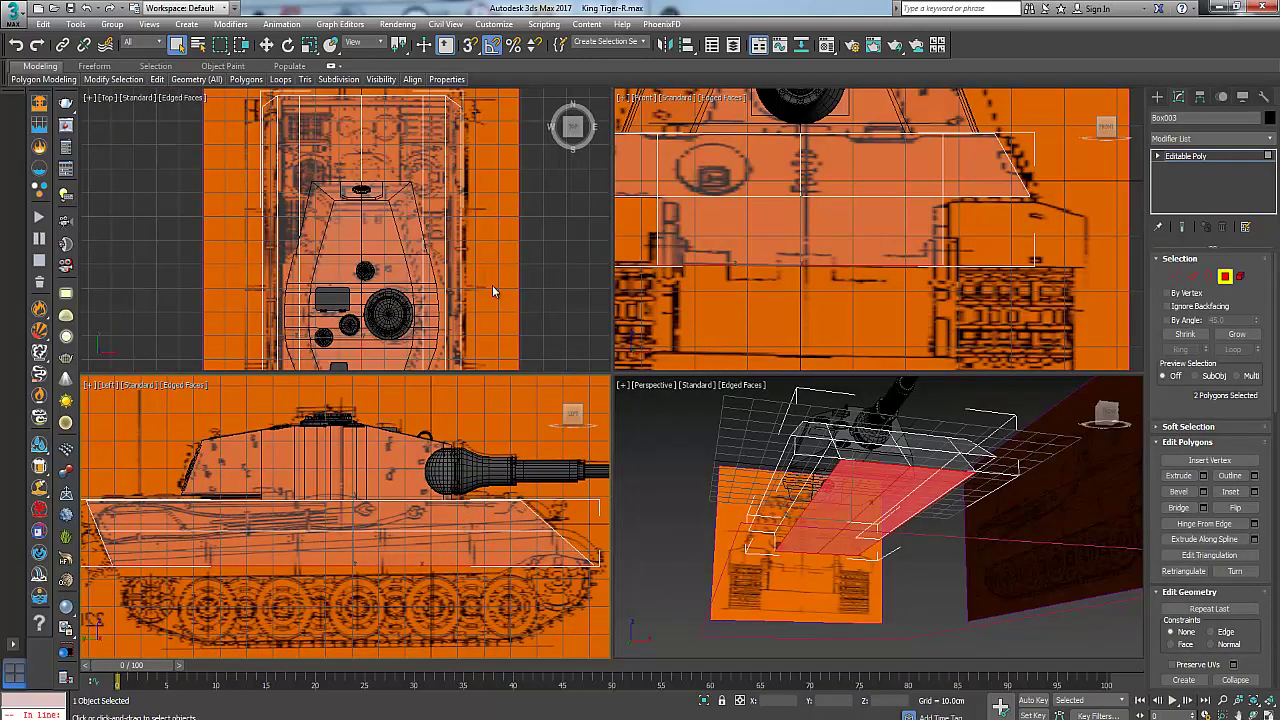
middle_drag(493, 290, 489, 286)
middle_drag(843, 238, 917, 215)
scroll(891, 233, down, 2)
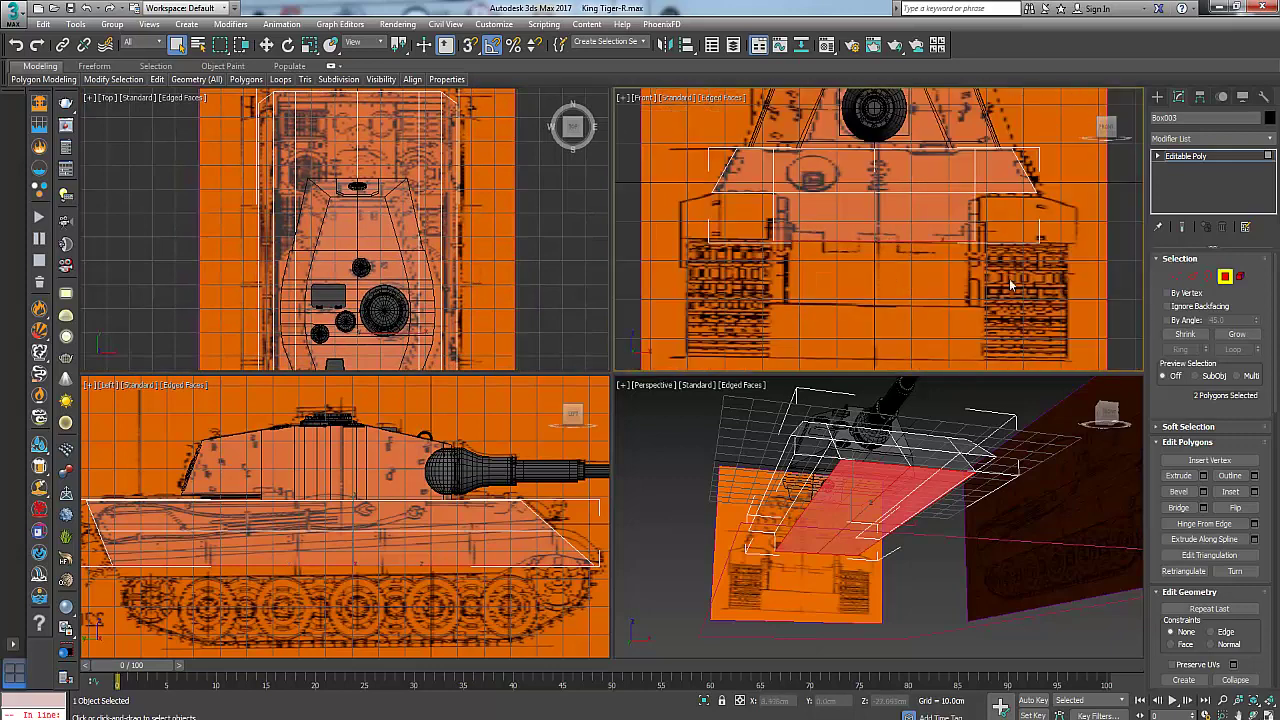
click(1204, 475)
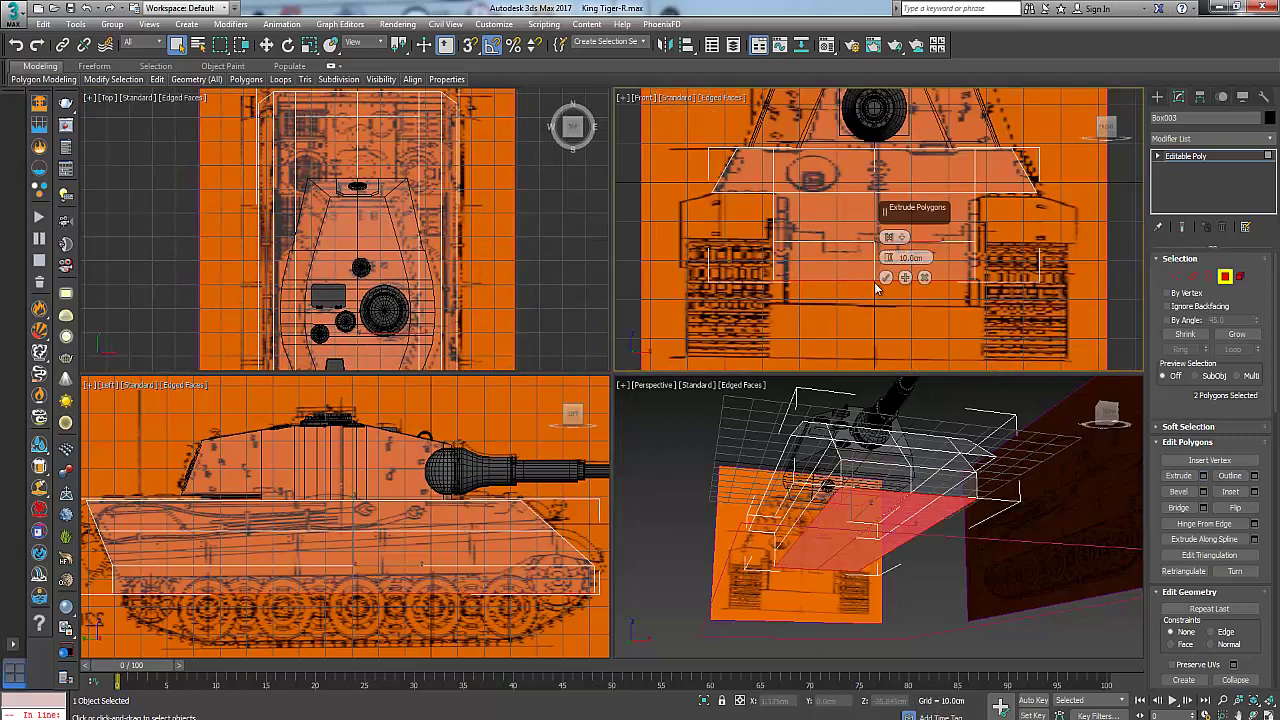
scroll(820, 300, up, 4)
middle_drag(829, 302, 815, 307)
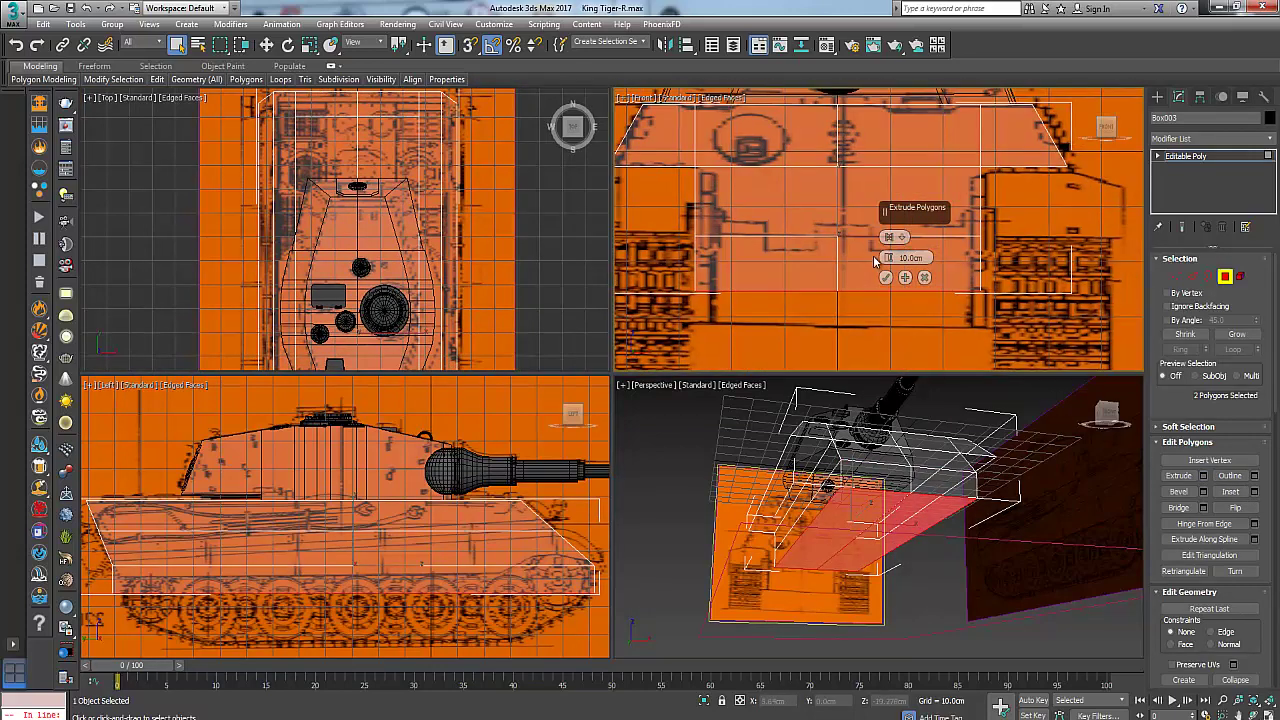
drag(889, 260, 885, 257)
click(886, 278)
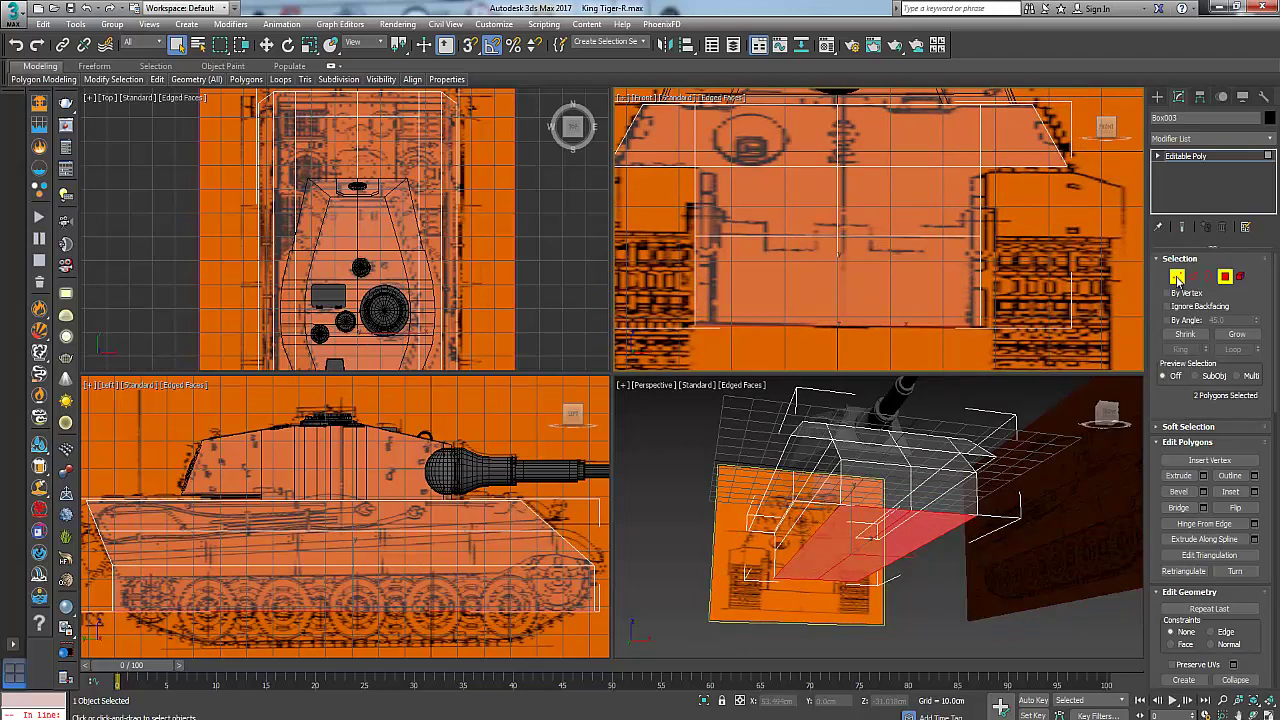
Move the three bottom front vertices of the extruded hull backward to match the lower front plate's slope in the side blueprint
click(1177, 280)
mouse_move(632, 563)
alt+middle_down()
mouse_move(523, 569)
mouse_move(611, 549)
alt+middle_up()
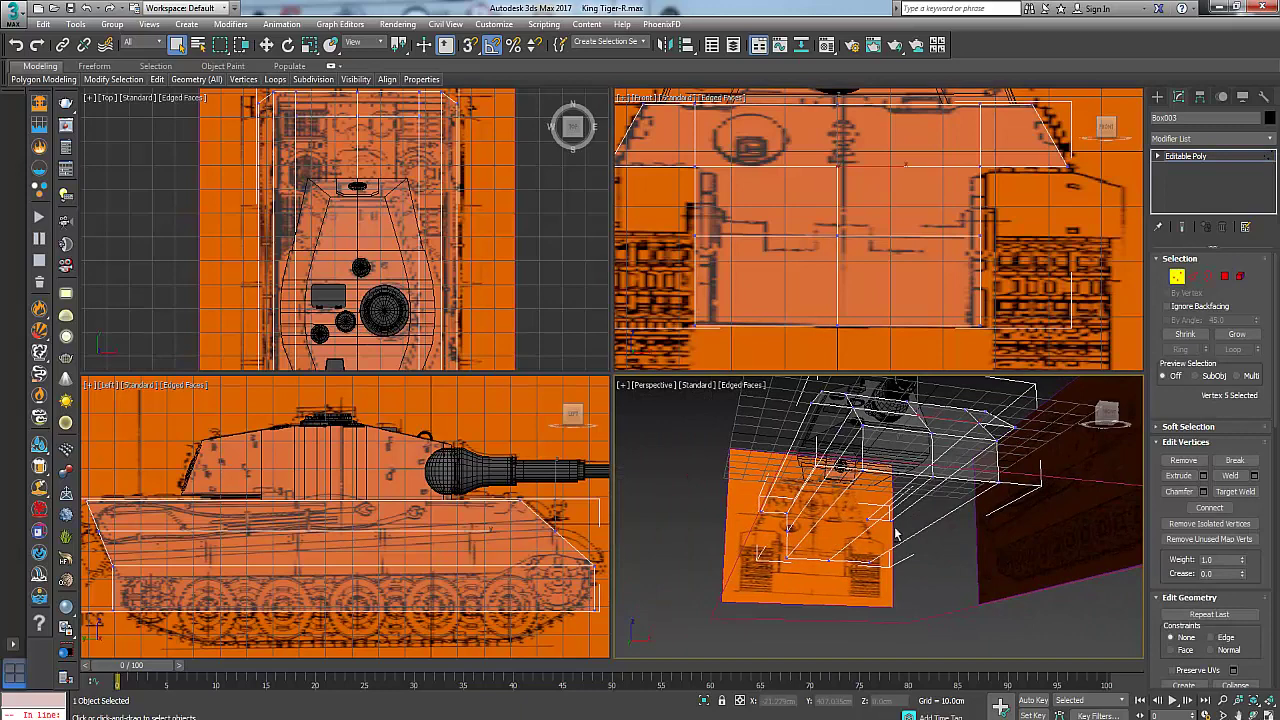
alt+middle_drag(896, 534, 869, 529)
middle_drag(437, 609, 362, 607)
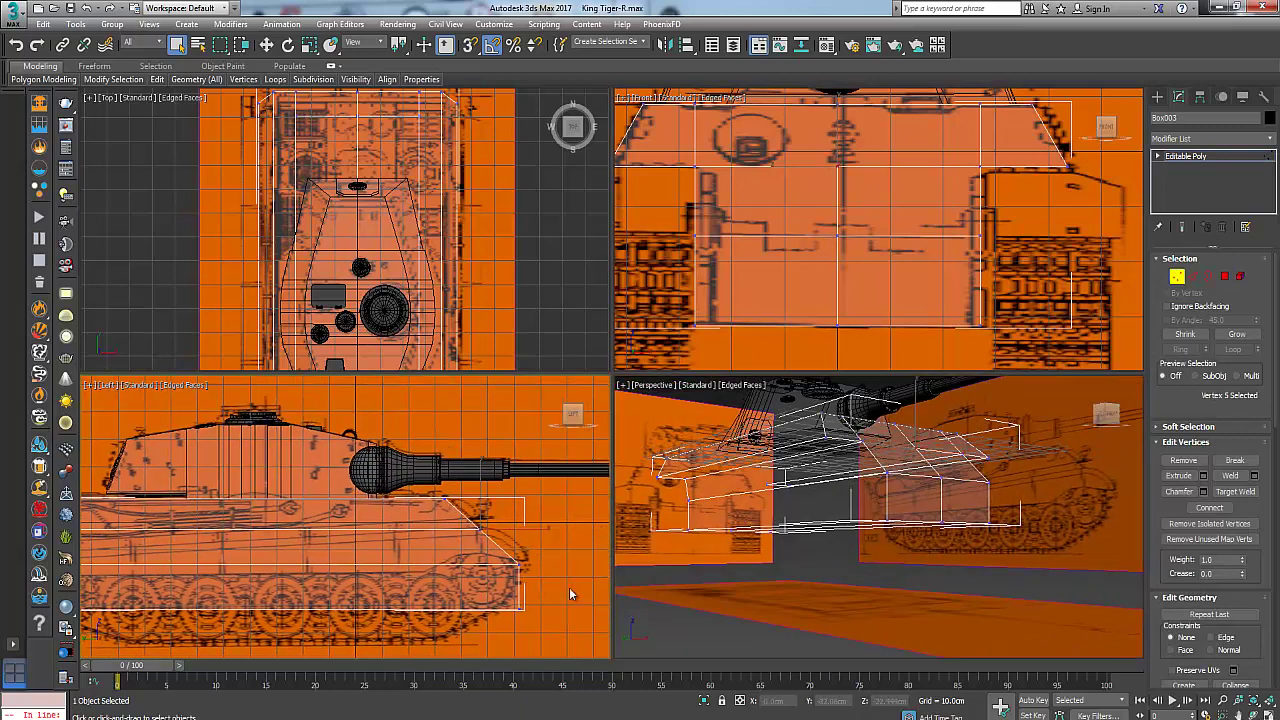
mouse_move(451, 628)
mouse_down()
mouse_move(547, 590)
mouse_move(527, 611)
mouse_move(455, 612)
mouse_up()
click(267, 45)
scroll(531, 608, up, 3)
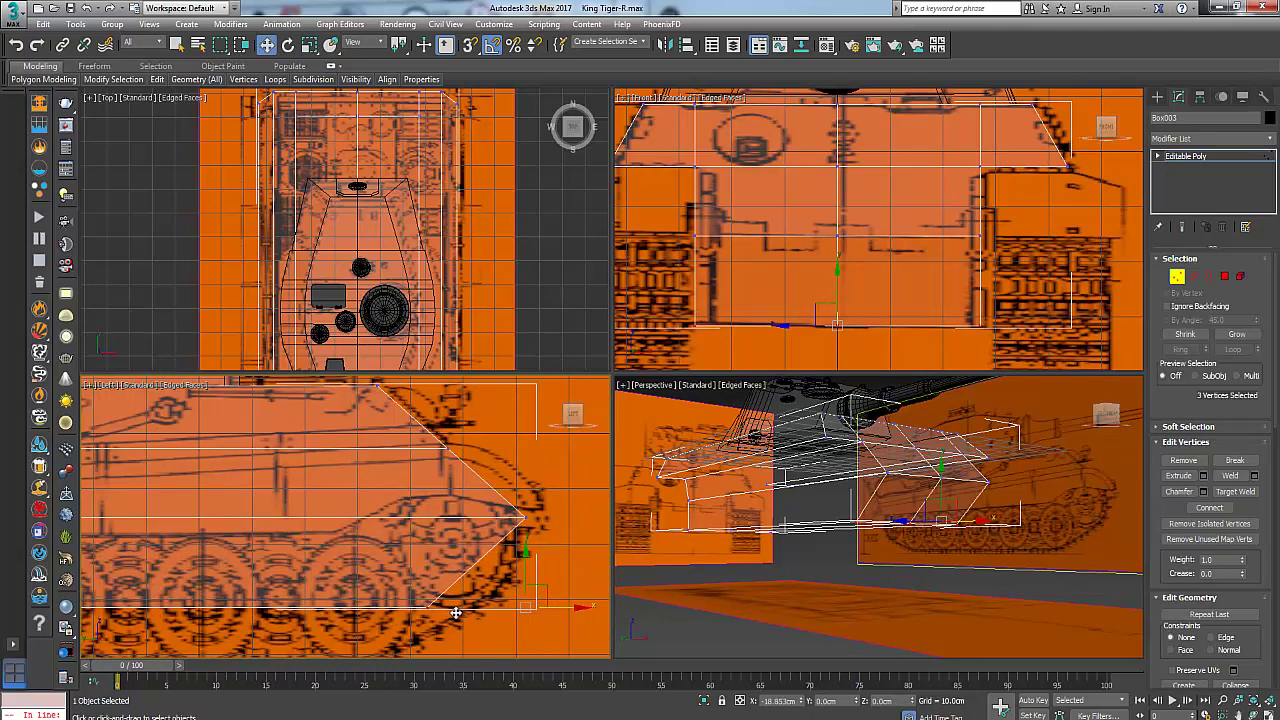
drag(456, 613, 457, 612)
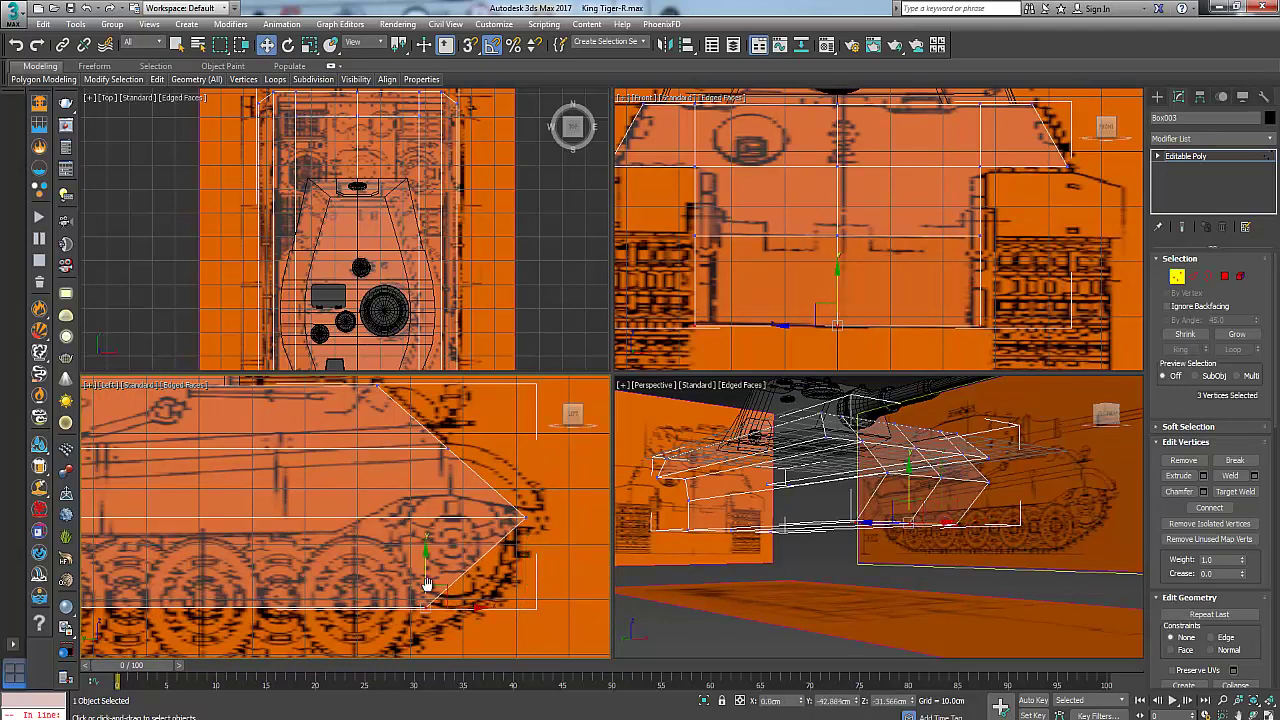
Nudge the three selected bottom front vertices slightly backward to refine the lower front plate's slope against the side blueprint
middle_drag(427, 585, 454, 594)
drag(486, 620, 467, 624)
scroll(418, 552, down, 5)
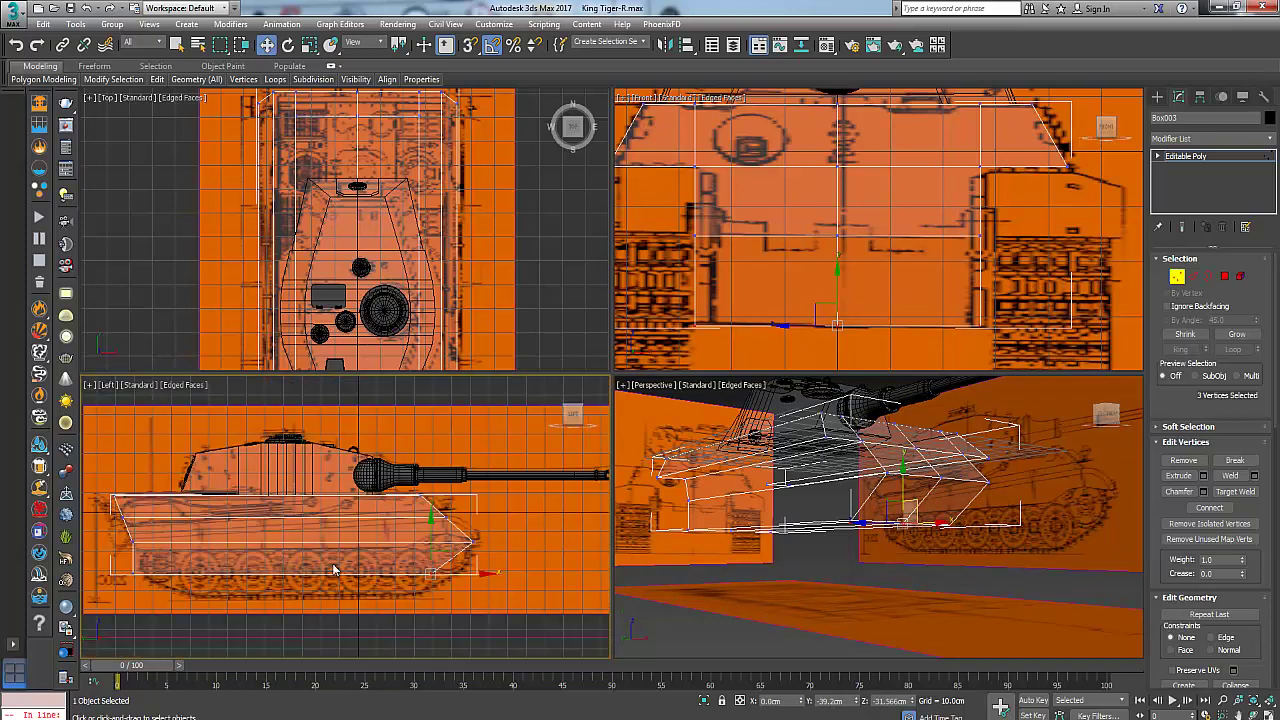
Move the three bottom rear vertices of the hull forward so the lower rear edge continues the rear plate's slope
middle_drag(282, 563, 412, 561)
scroll(295, 555, up, 5)
scroll(295, 555, down, 1)
scroll(310, 596, up, 3)
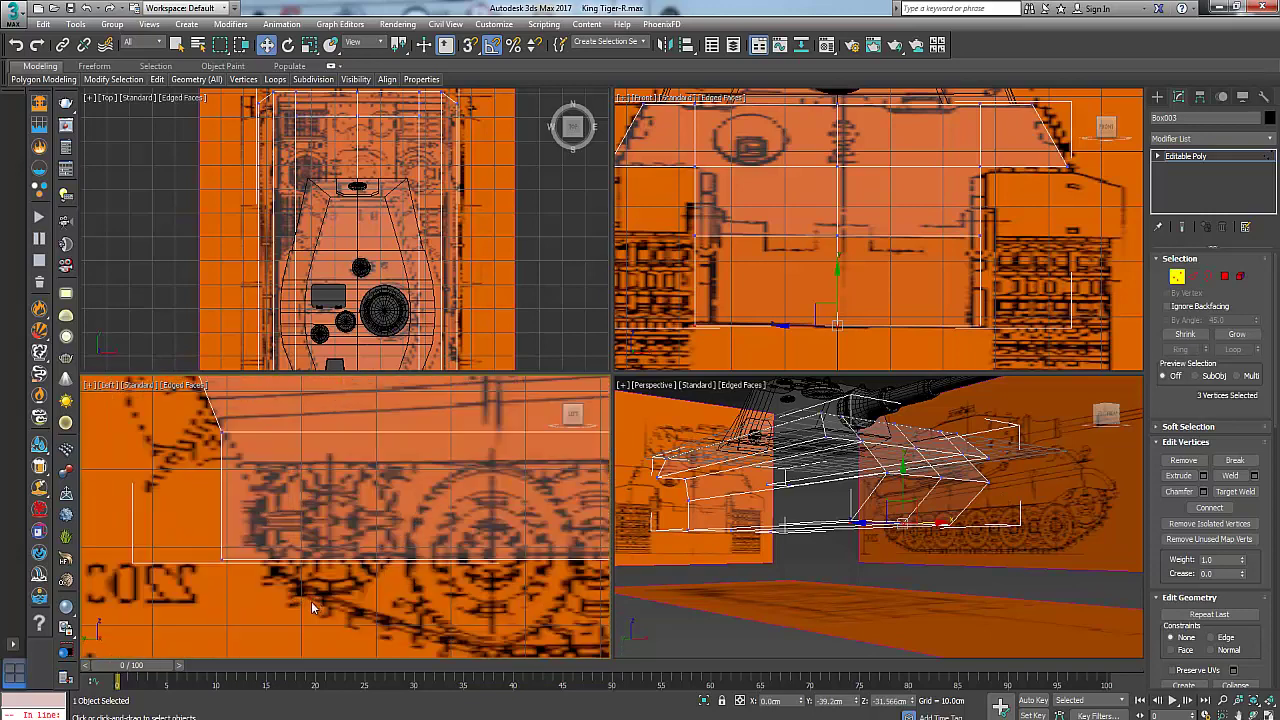
drag(203, 532, 326, 565)
key(alt+w)
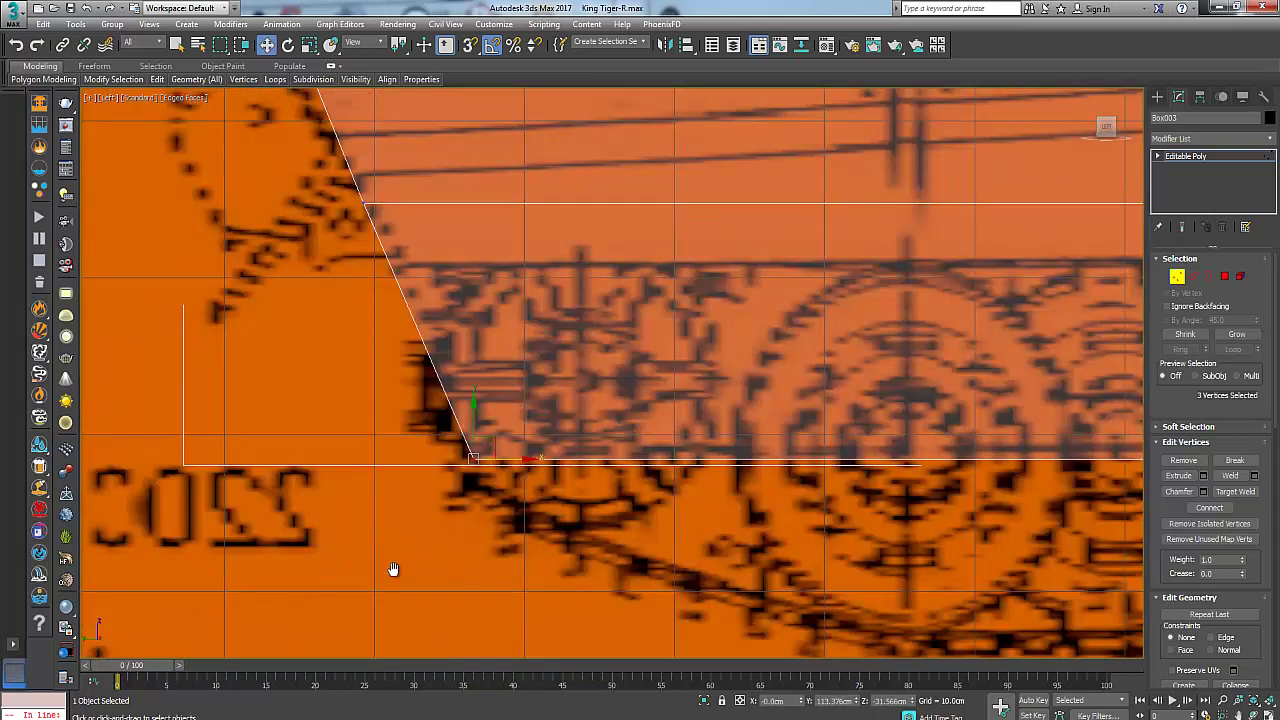
middle_drag(476, 492, 448, 552)
drag(483, 521, 478, 521)
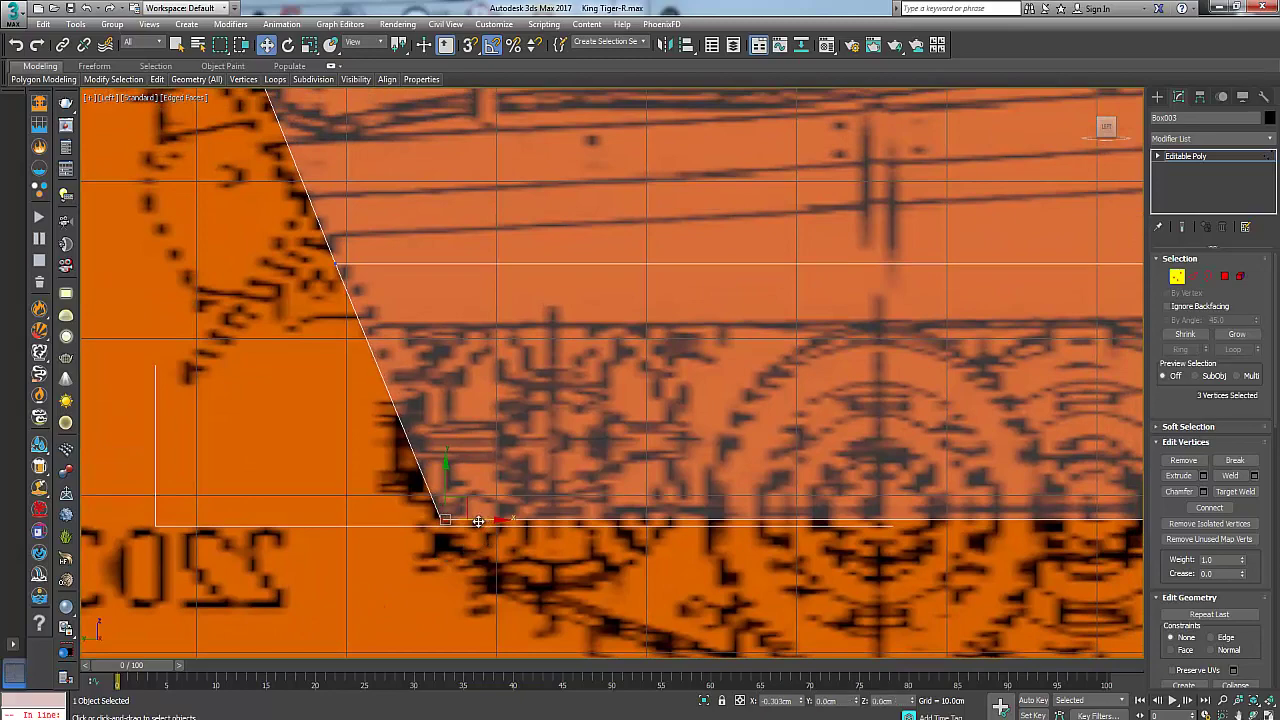
scroll(466, 518, down, 5)
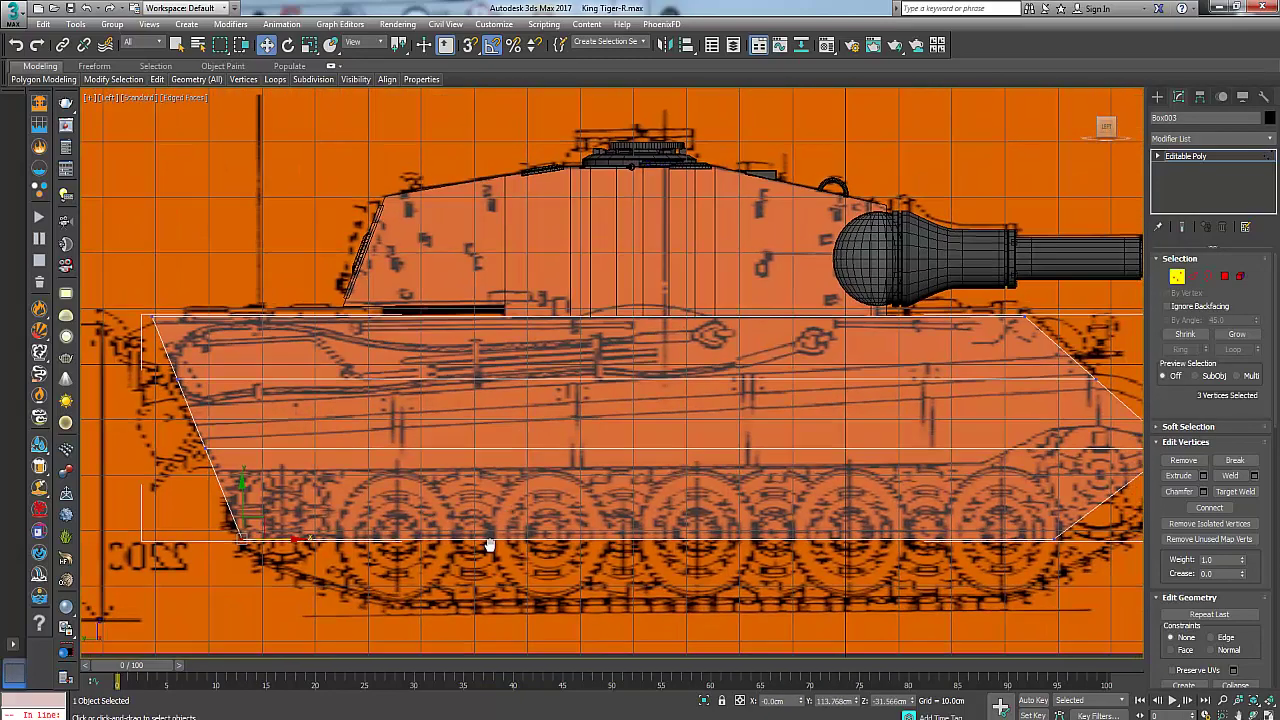
middle_drag(489, 545, 485, 555)
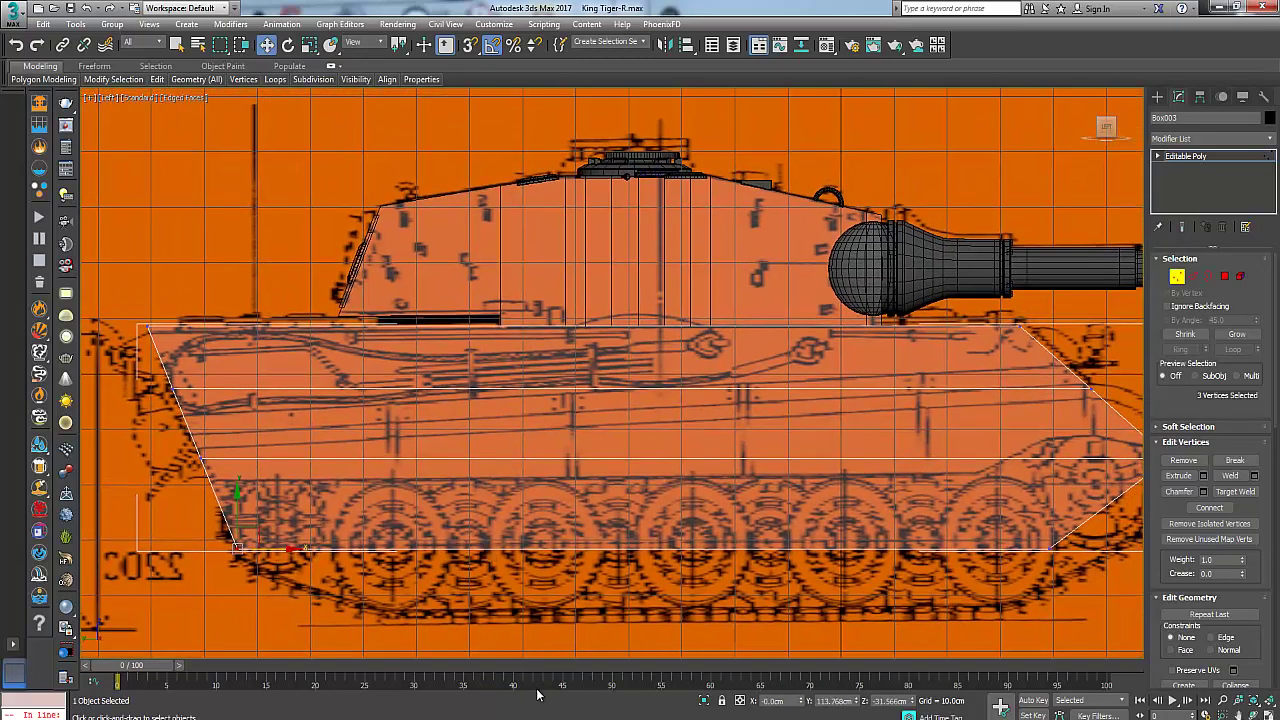
Check the hull's rear shape in the blueprint image in Windows Photo Viewer, then return to 3ds Max
click(555, 719)
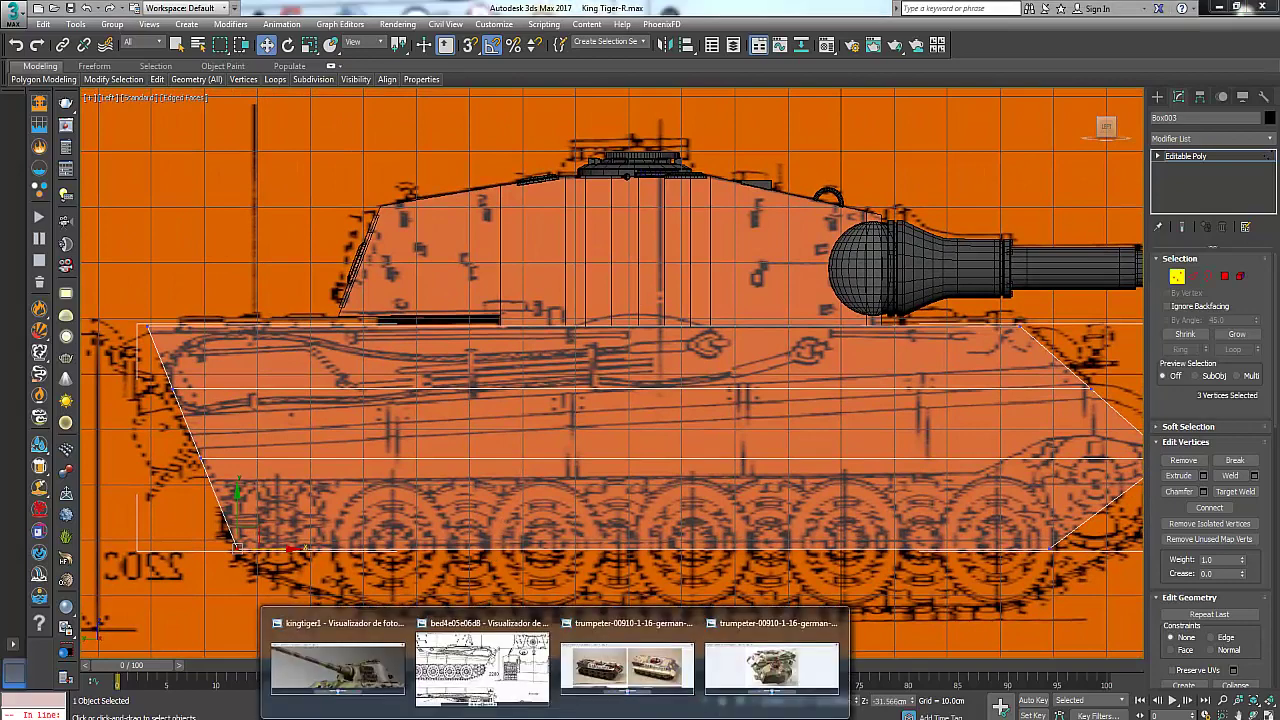
click(535, 705)
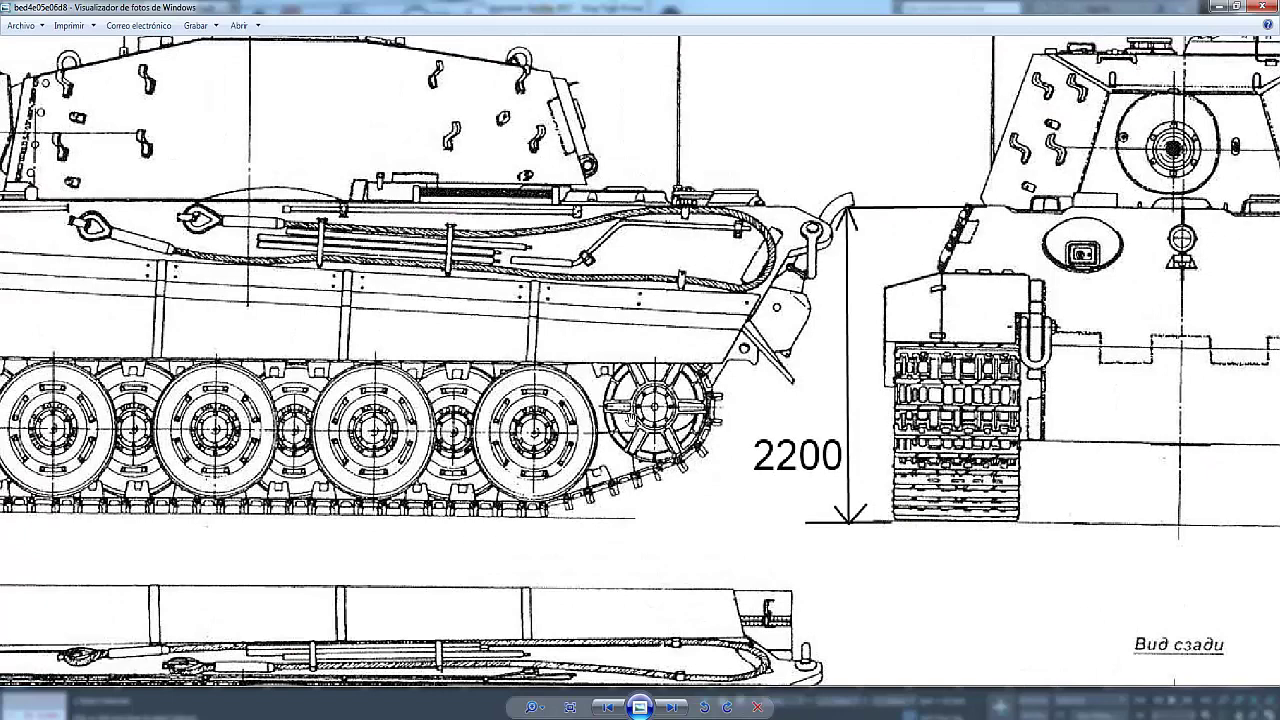
click(1219, 9)
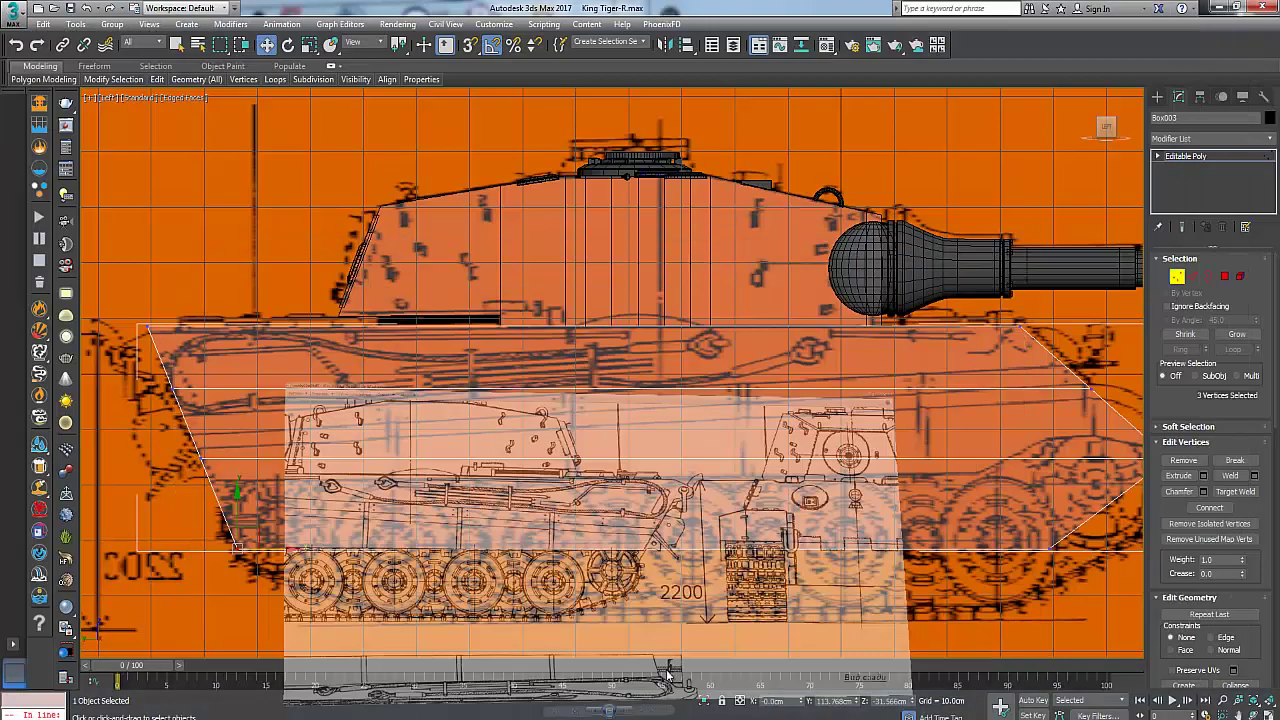
click(630, 719)
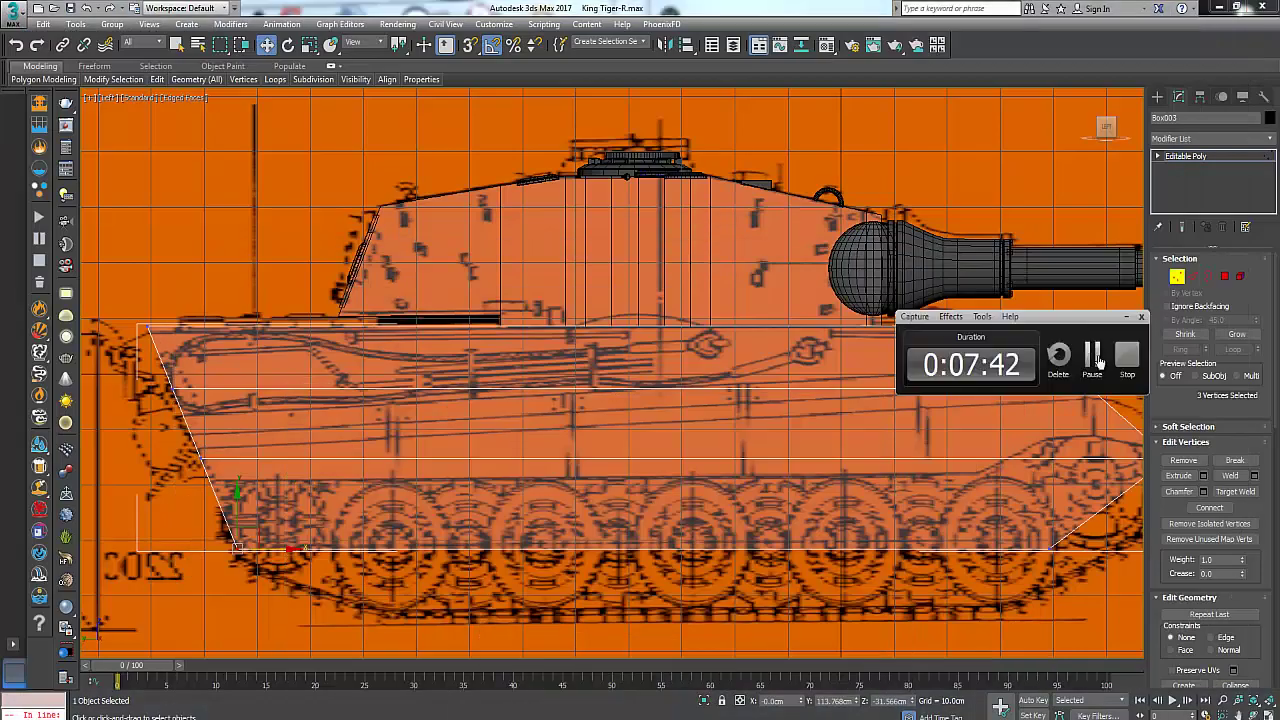
click(1097, 362)
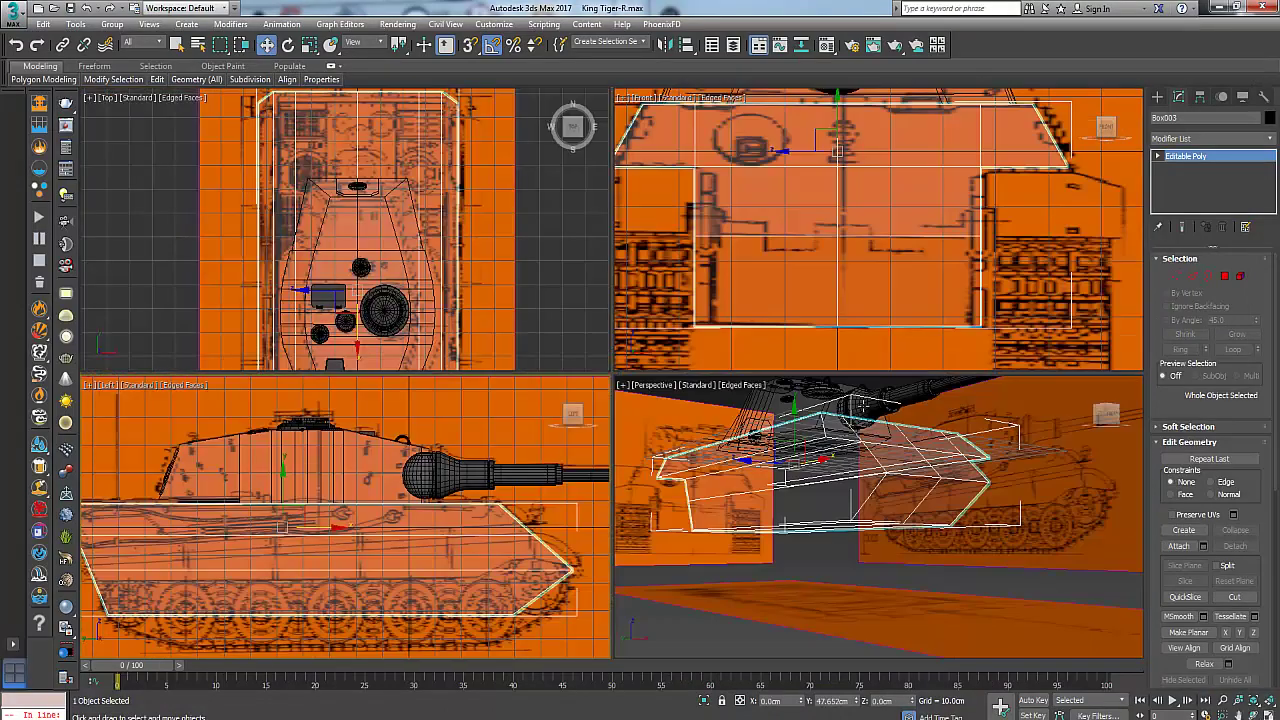
Examine the whole hull's shape in the front view and from the front corner in perspective
alt+middle_drag(885, 416, 854, 461)
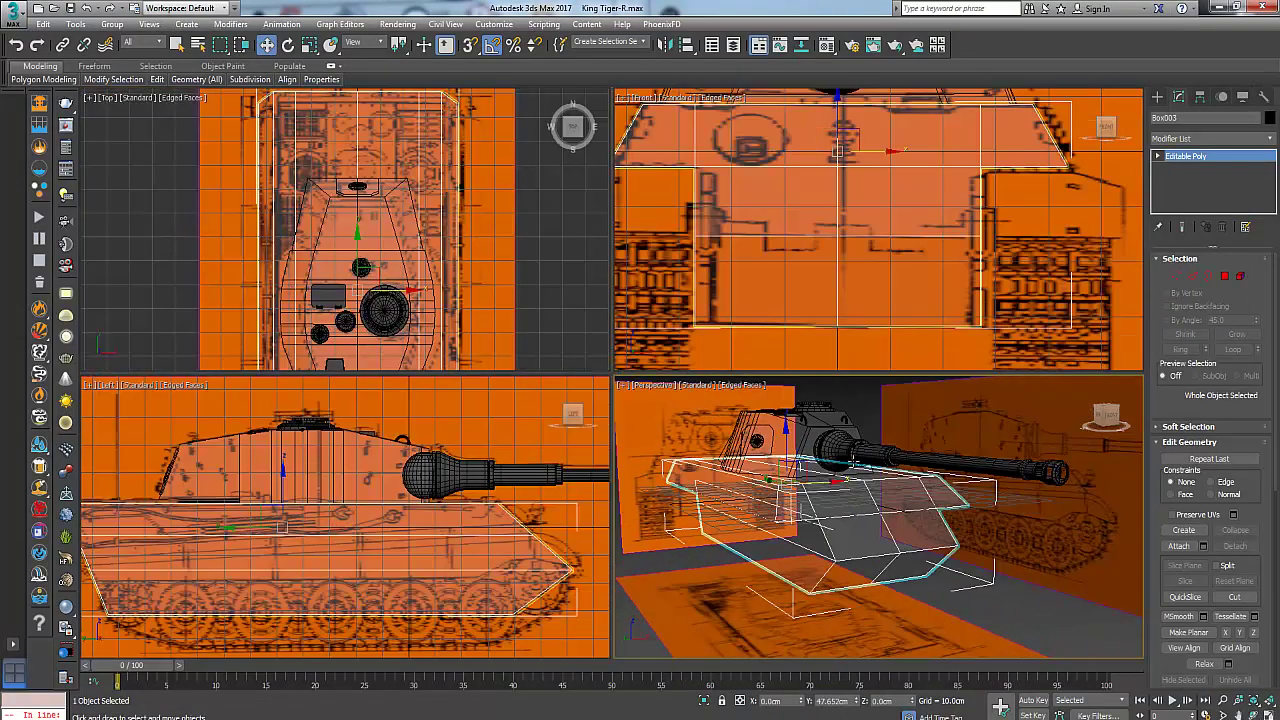
middle_click(825, 290)
scroll(825, 291, down, 3)
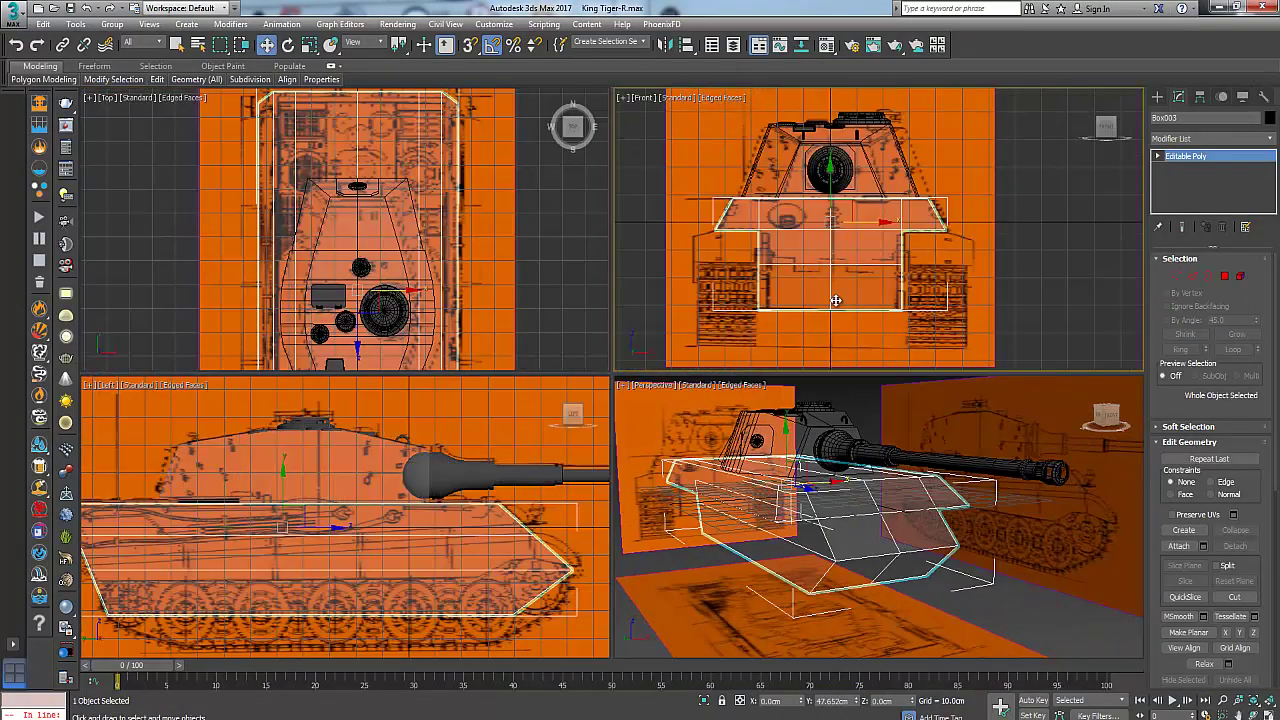
middle_drag(836, 301, 850, 299)
scroll(841, 294, up, 2)
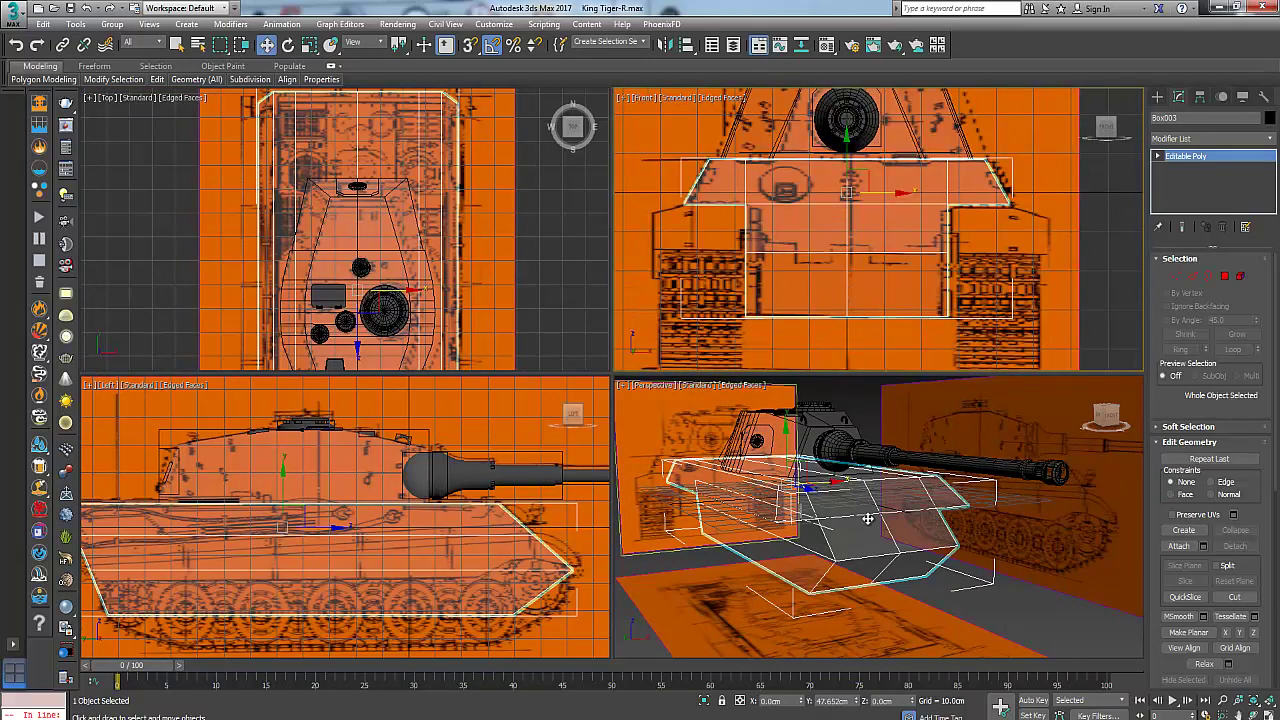
alt+middle_drag(868, 519, 863, 529)
key(alt+w)
alt+middle_drag(778, 453, 789, 450)
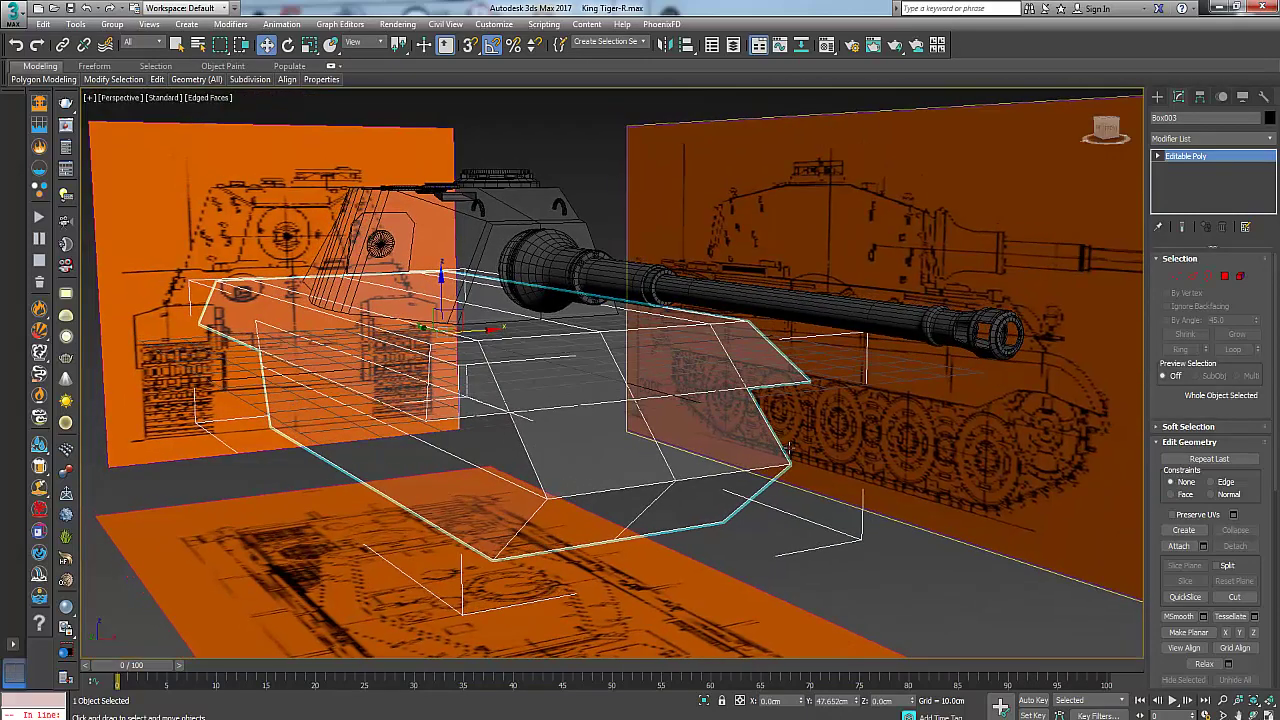
Assign the dark grey 03 - Default material to the hull and deselect it
key(m)
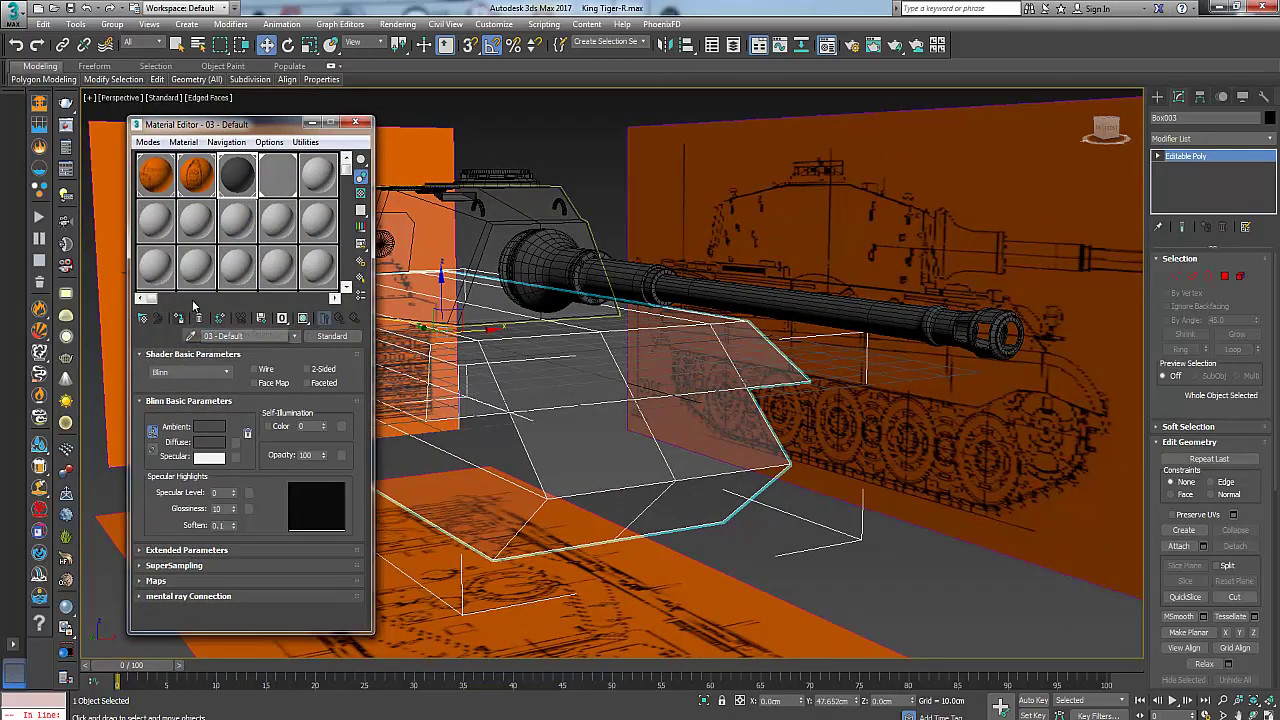
click(180, 317)
click(355, 122)
click(530, 143)
Select the turret, assign it the same dark grey 03 - Default material and clear the selection
mouse_move(529, 292)
middle_down()
mouse_move(568, 312)
mouse_move(524, 311)
middle_up()
click(524, 311)
key(m)
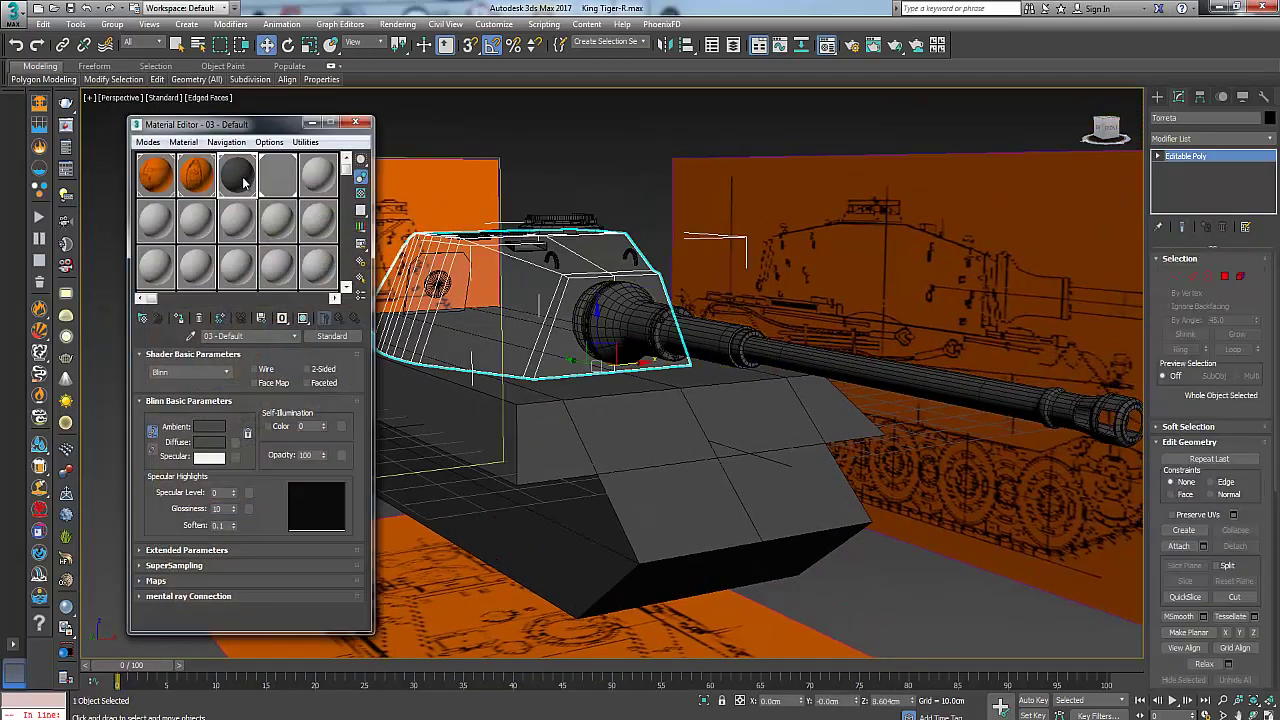
click(178, 318)
click(355, 122)
click(475, 178)
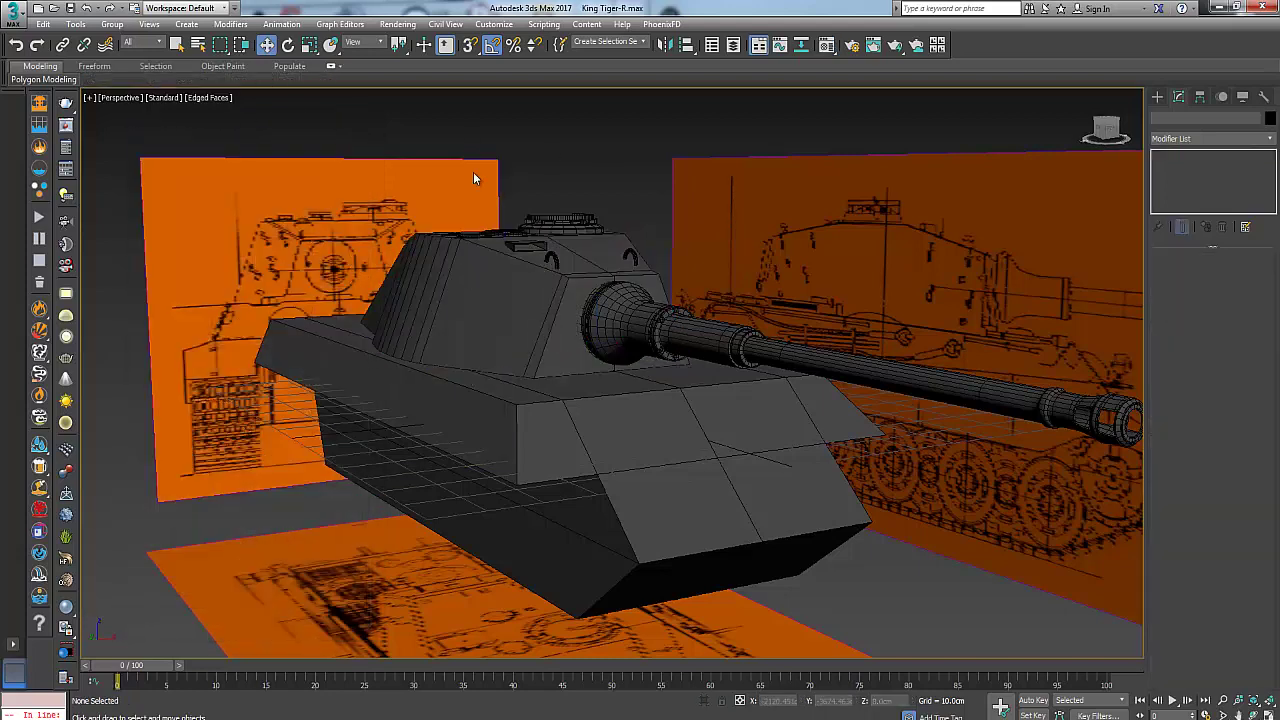
Select the hull and inspect its side and front shape beneath the turret from several perspective angles
key(q)
alt+middle_drag(385, 268, 488, 282)
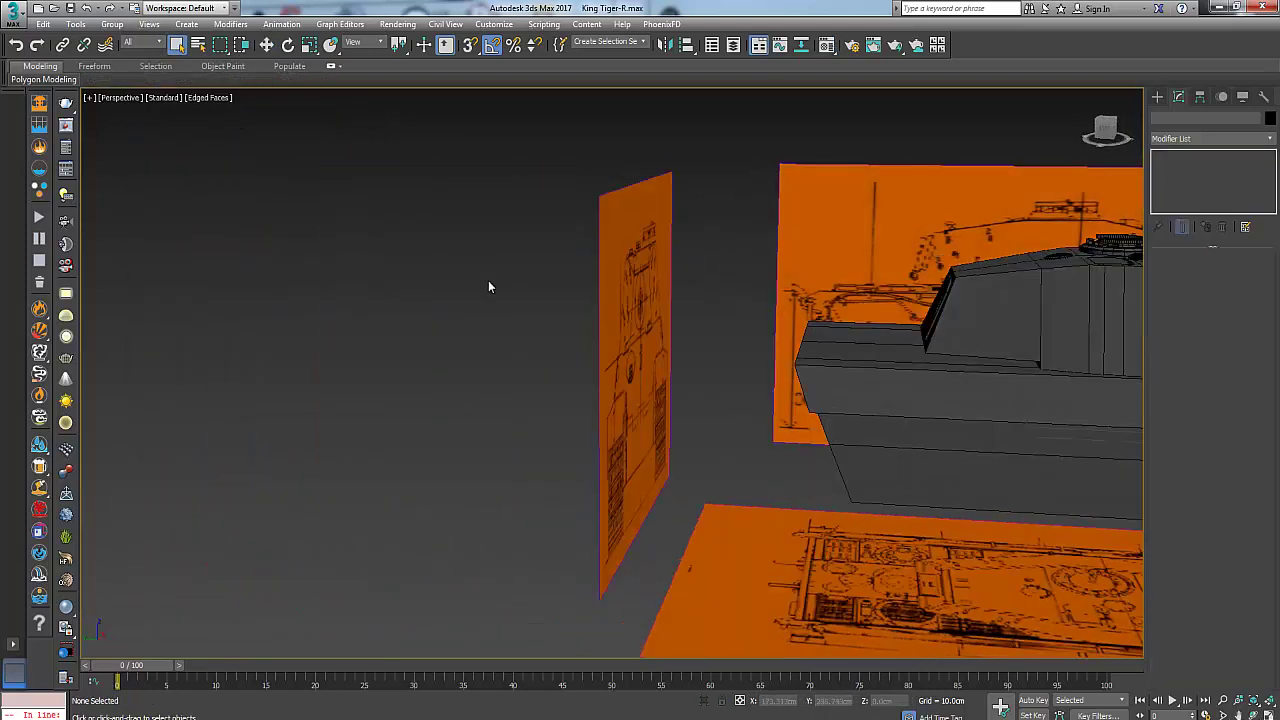
middle_drag(805, 370, 342, 336)
click(743, 394)
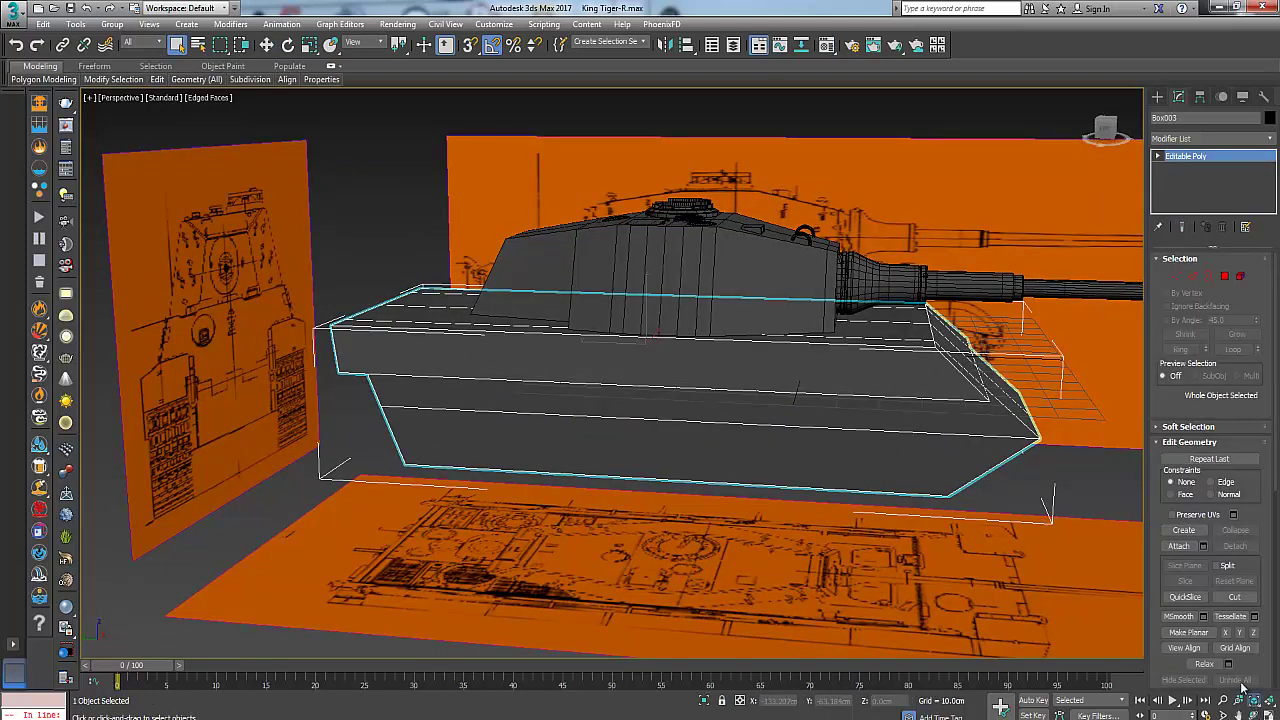
click(1254, 700)
alt+middle_drag(805, 300, 655, 304)
scroll(703, 346, up, 3)
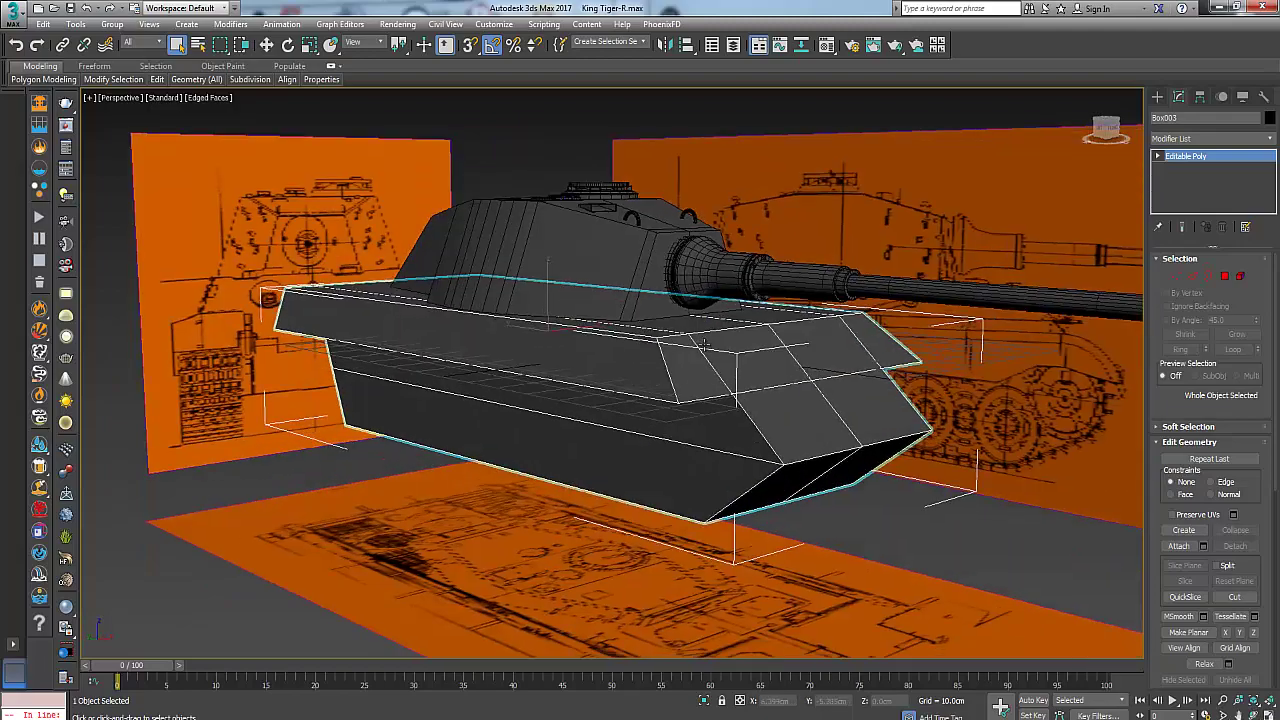
scroll(704, 346, up, 1)
mouse_move(704, 346)
alt+middle_down()
mouse_move(595, 333)
mouse_move(713, 349)
alt+middle_up()
scroll(698, 349, down, 3)
Compare the shaded hull with the side, top and front blueprints, then examine its front corner in perspective
key(alt+w)
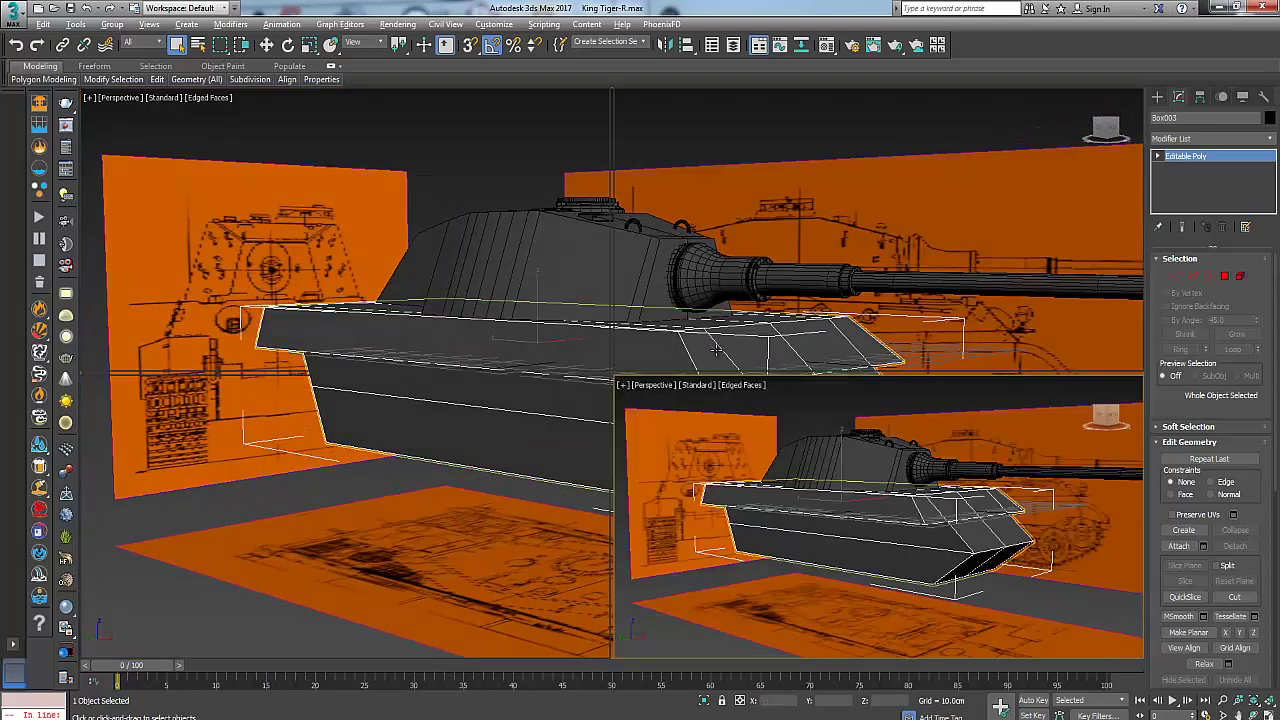
scroll(484, 484, down, 5)
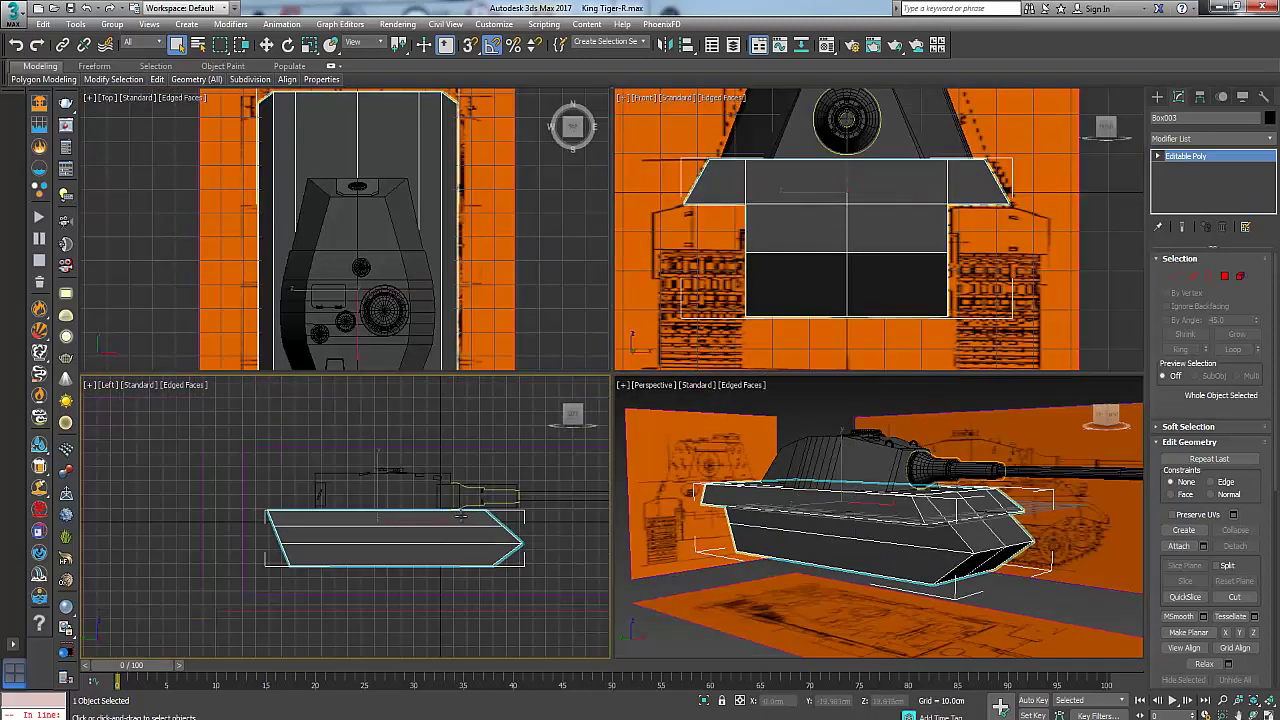
scroll(445, 514, up, 3)
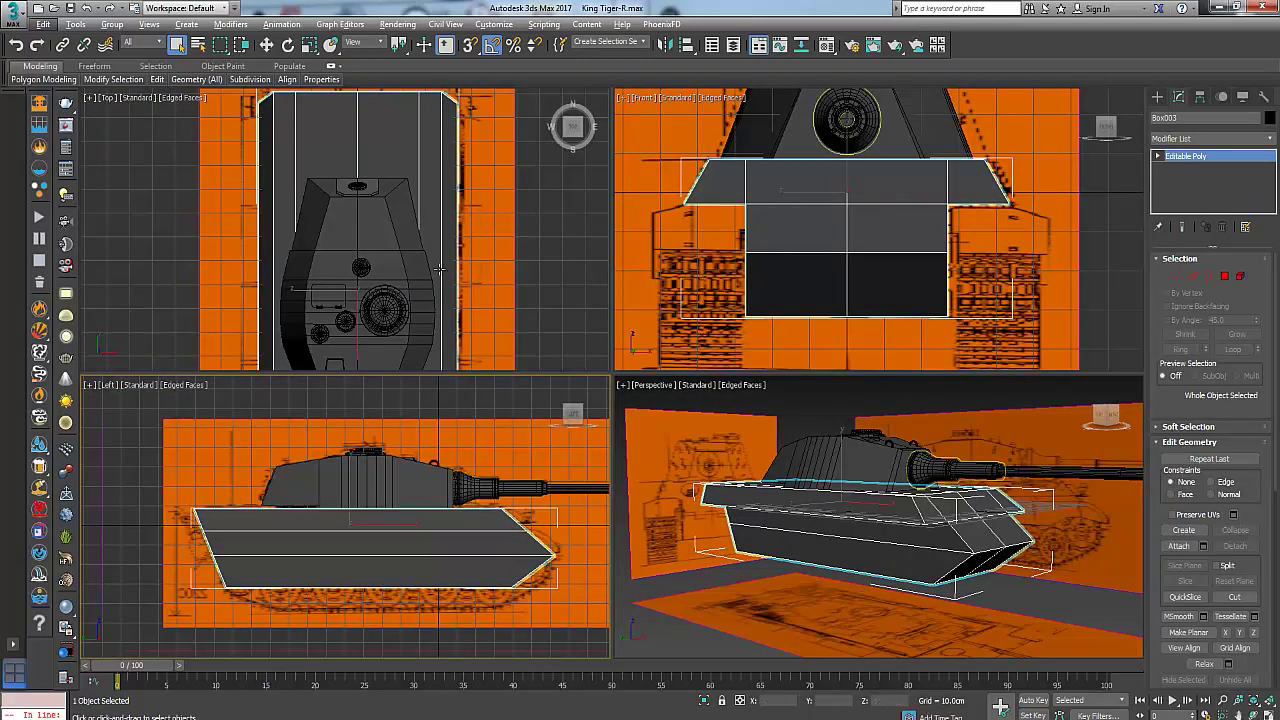
scroll(439, 269, down, 3)
middle_drag(840, 302, 828, 315)
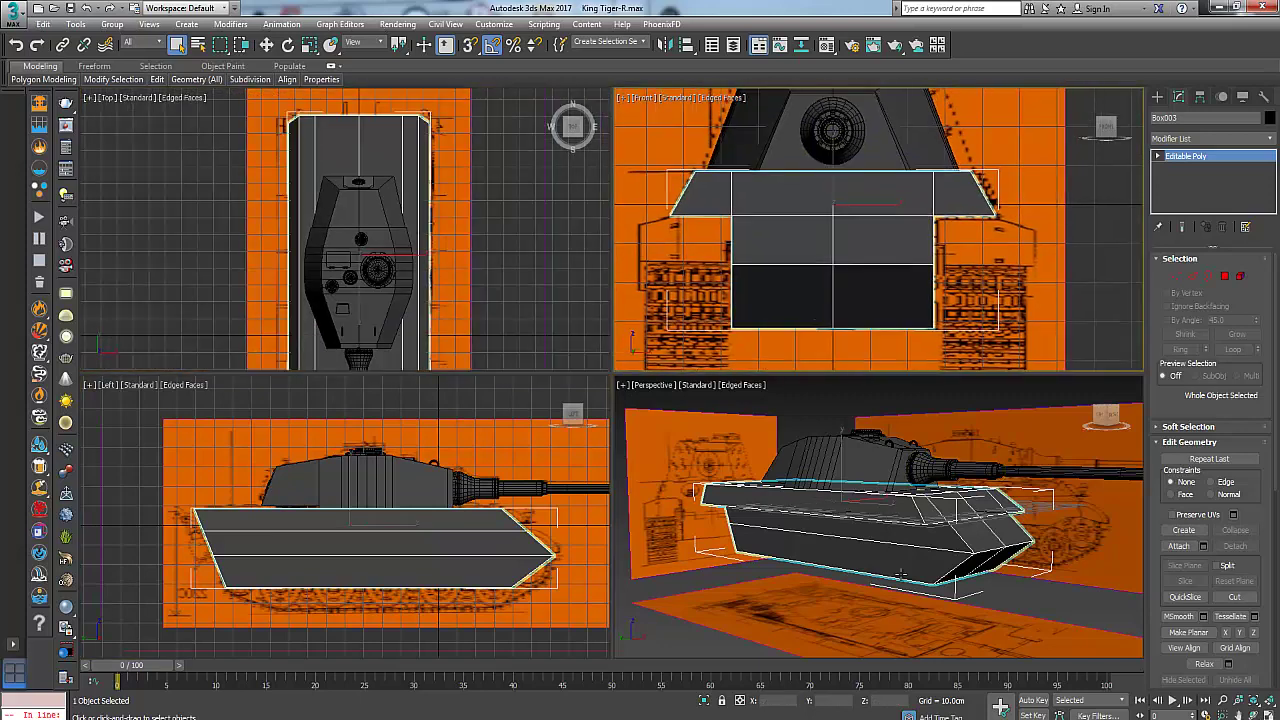
alt+middle_drag(890, 510, 857, 554)
key(alt+w)
middle_drag(764, 452, 751, 472)
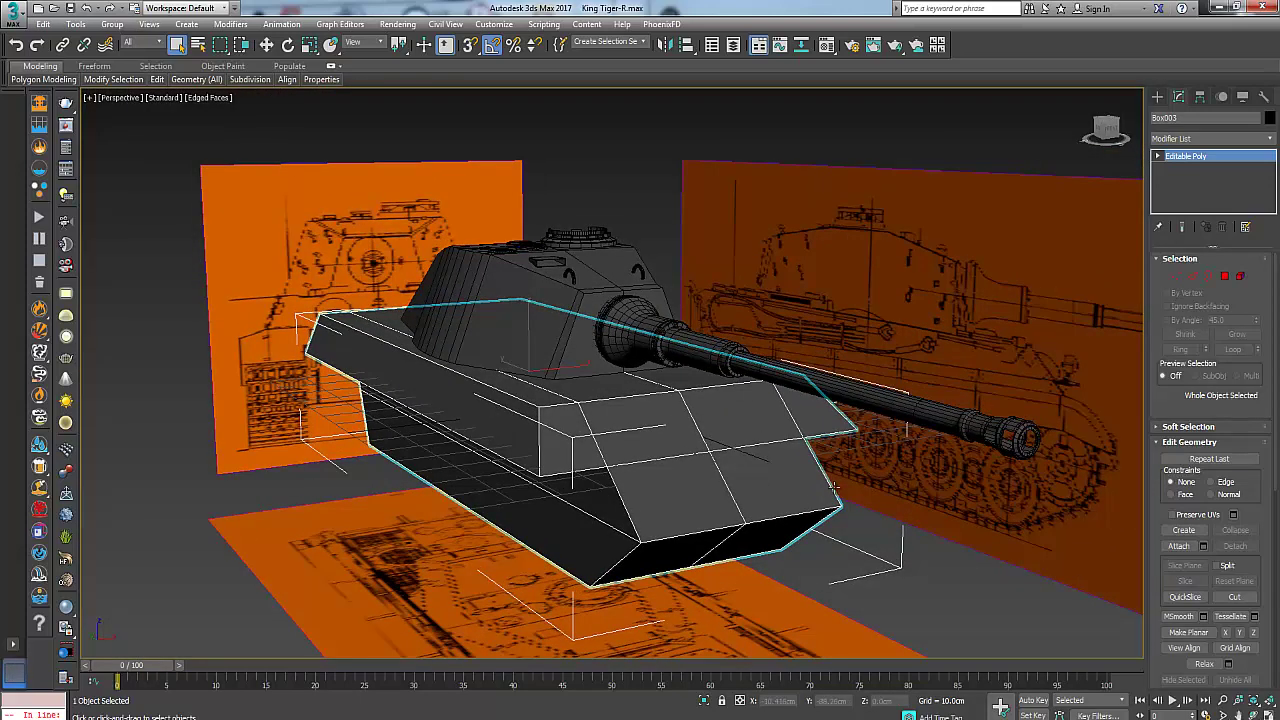